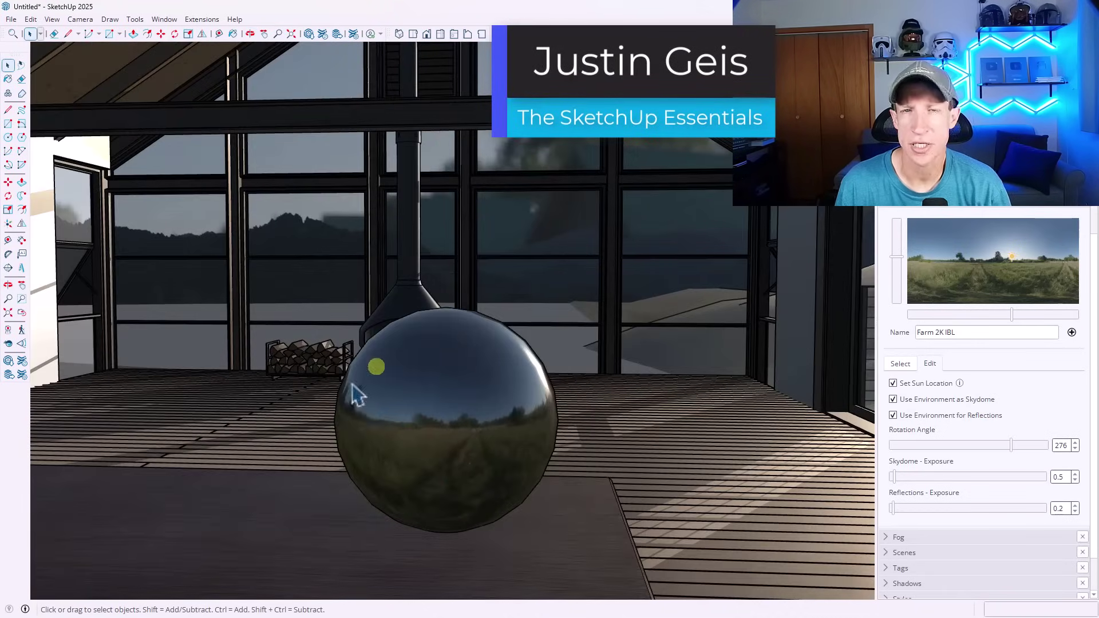
# - Start a Bezier Classic curve along the bunker's top edge and down its right side
pyautogui.moveTo(466, 457); pyautogui.dragTo(449, 451, button='middle')
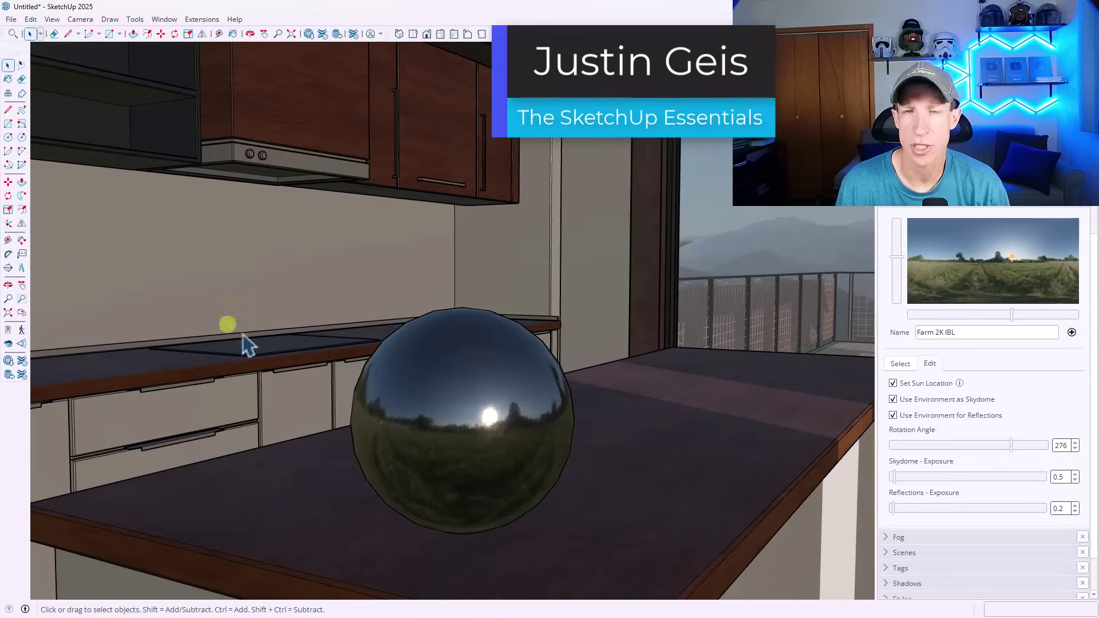
pyautogui.moveTo(245, 343); pyautogui.dragTo(539, 388, button='middle')
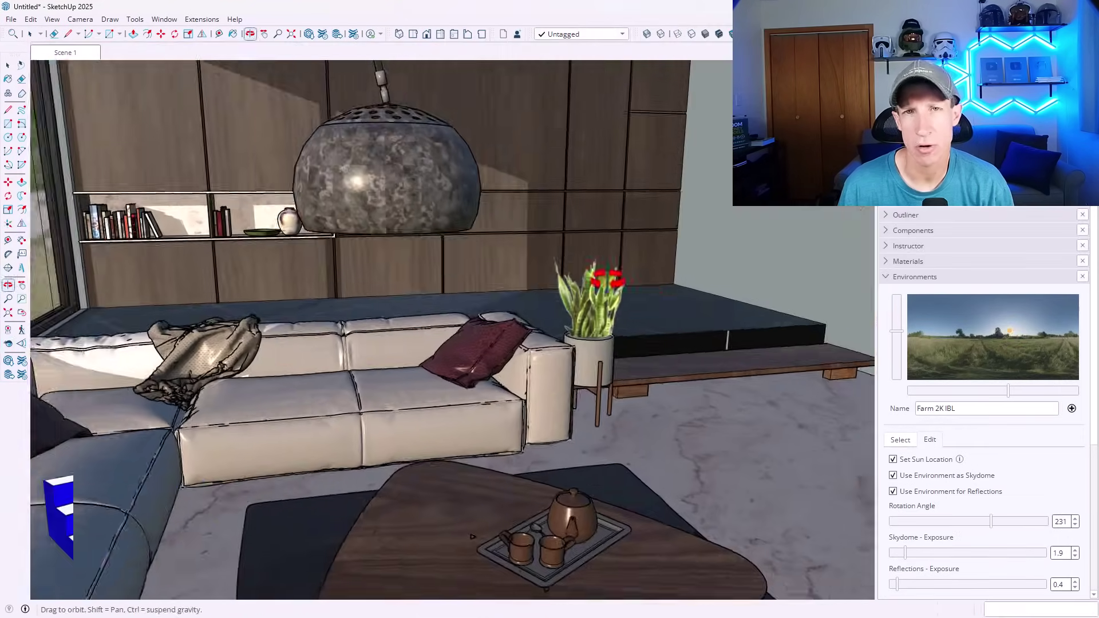
pyautogui.moveTo(458, 183); pyautogui.dragTo(542, 162, button='middle')
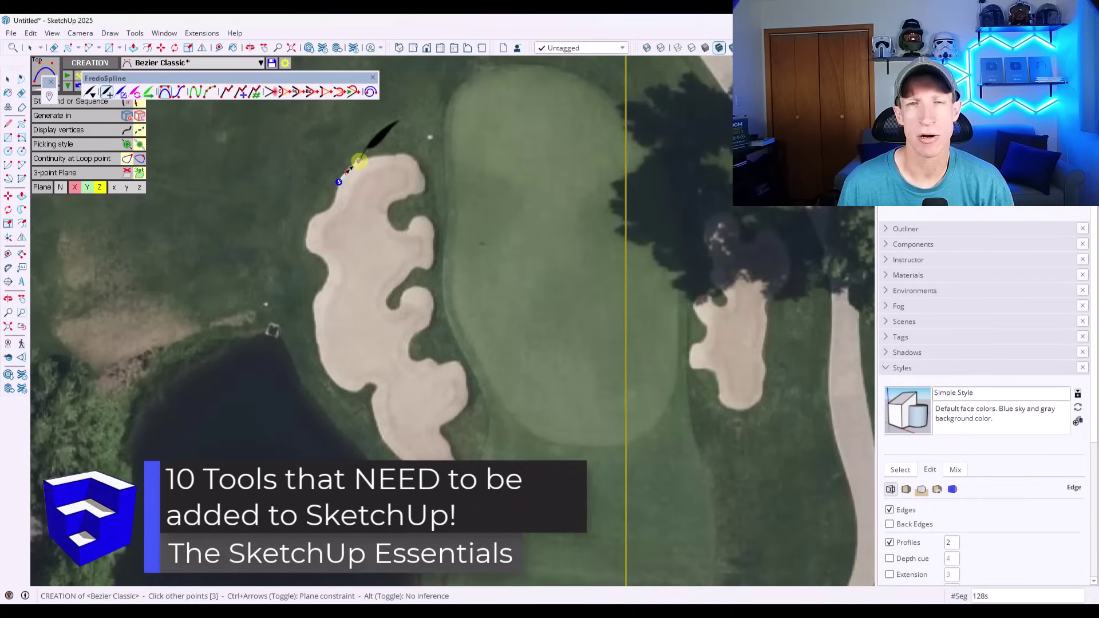
pyautogui.click(358, 162)
pyautogui.click(386, 156)
pyautogui.click(405, 154)
pyautogui.click(413, 158)
pyautogui.click(420, 166)
pyautogui.click(424, 181)
pyautogui.click(422, 189)
pyautogui.click(417, 196)
pyautogui.click(393, 206)
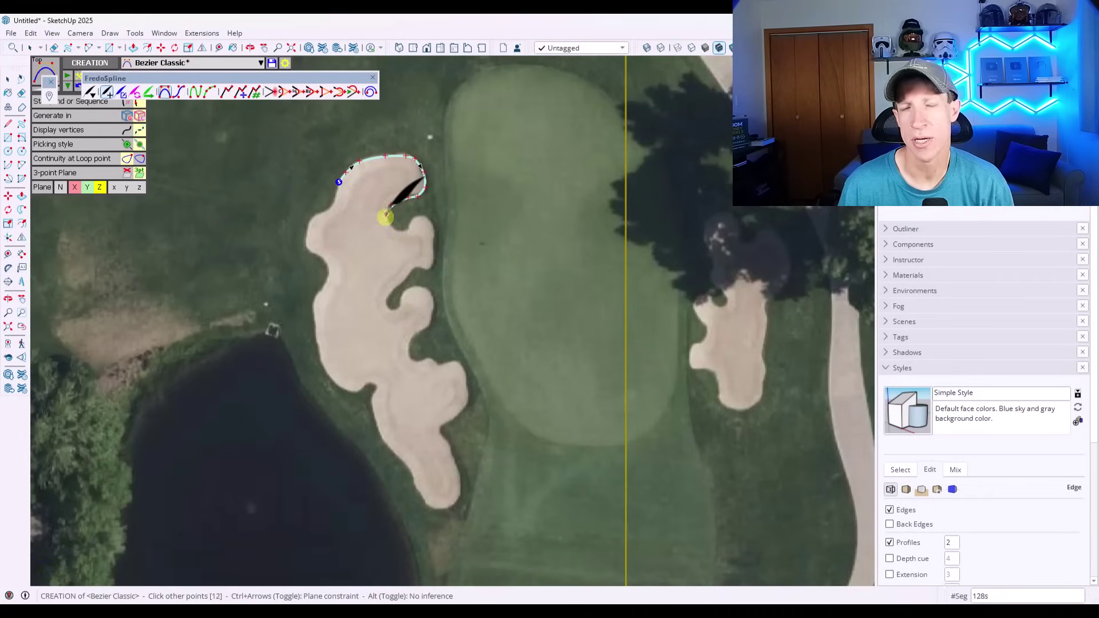
# - Continue the curve around the bunker's inner hook and down its inner right edge
pyautogui.click(386, 217)
pyautogui.click(390, 227)
pyautogui.click(400, 231)
pyautogui.click(409, 231)
pyautogui.click(417, 214)
pyautogui.click(420, 214)
pyautogui.click(429, 216)
pyautogui.click(434, 227)
pyautogui.click(435, 241)
pyautogui.click(435, 252)
# - Carry the curve along the bunker's inner edge toward the lower left
pyautogui.click(433, 265)
pyautogui.click(420, 268)
pyautogui.click(412, 268)
pyautogui.click(402, 275)
pyautogui.click(395, 284)
pyautogui.click(382, 300)
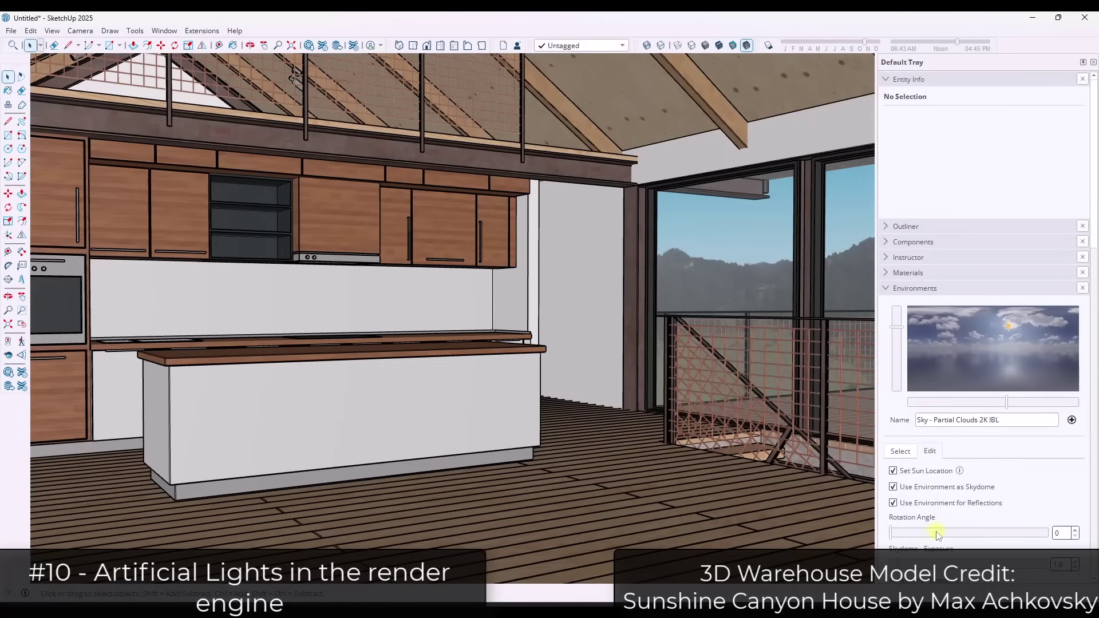
# - Turn on shadows and rotate the environment lighting to 68
pyautogui.moveTo(938, 534); pyautogui.dragTo(996, 535)
pyautogui.click(768, 46)
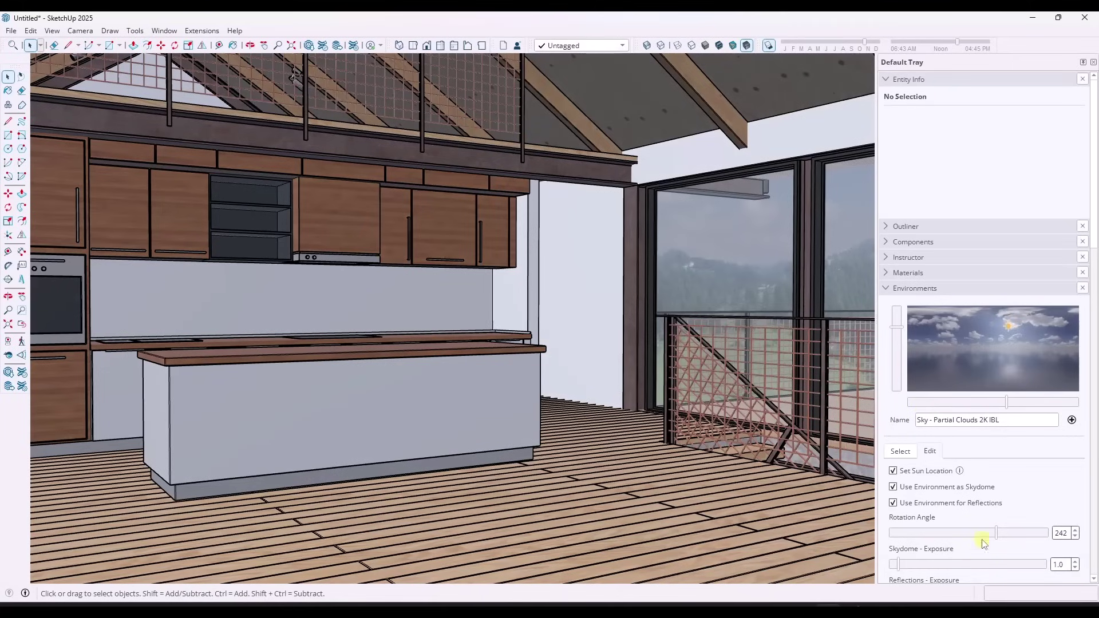
pyautogui.moveTo(985, 538); pyautogui.dragTo(929, 538)
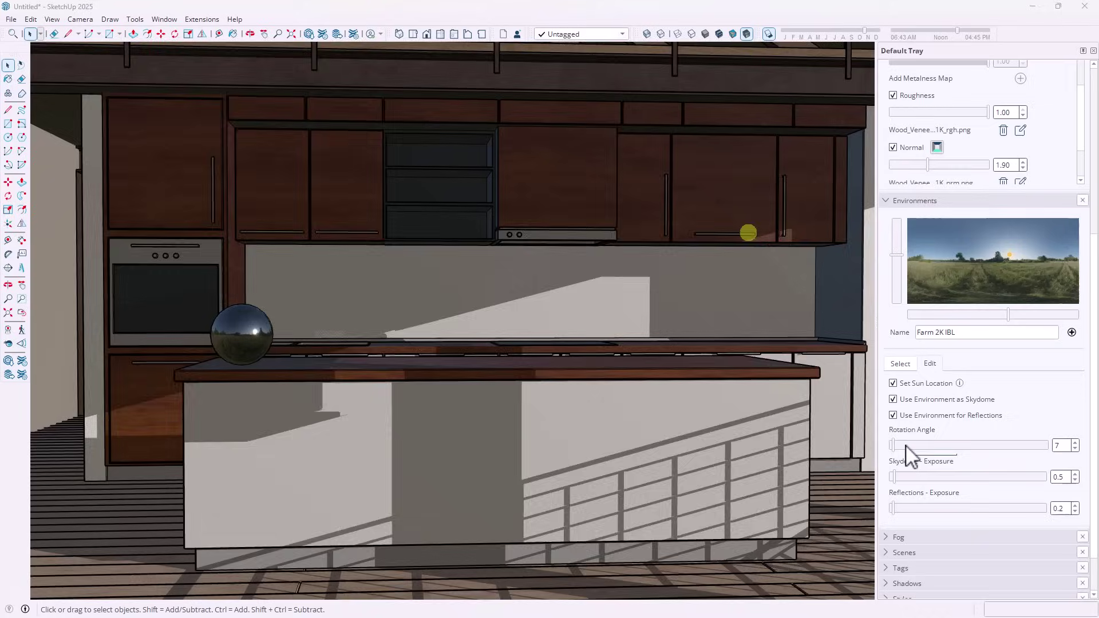
pyautogui.moveTo(909, 452); pyautogui.dragTo(1029, 456)
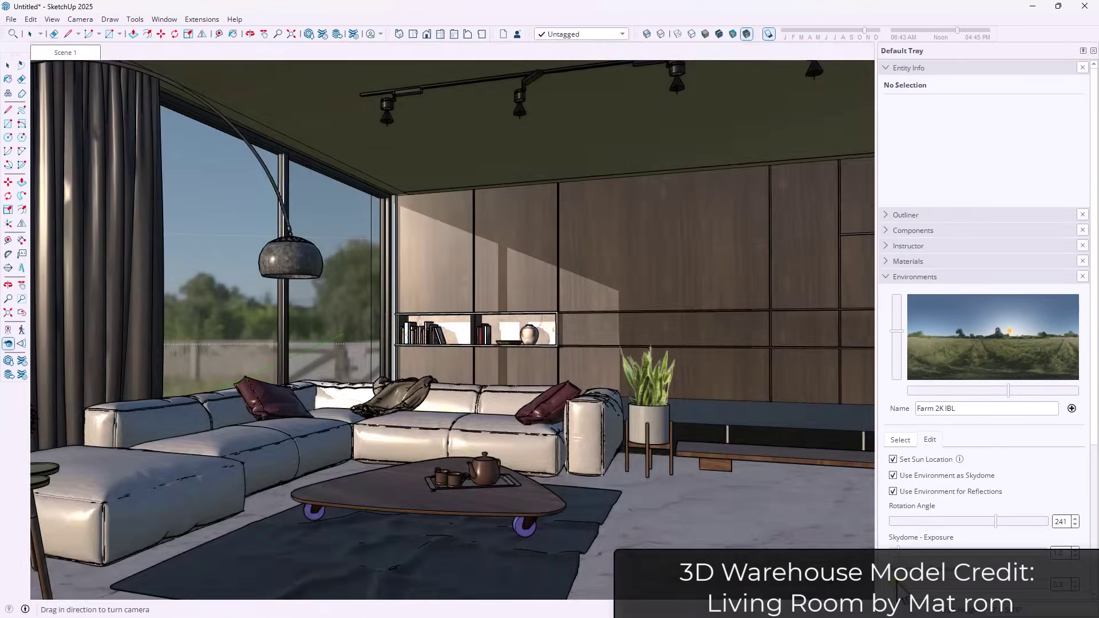
# - Lower the environment exposure, rotate lighting to 191, and raise the reflections exposure
pyautogui.moveTo(898, 587); pyautogui.dragTo(897, 592)
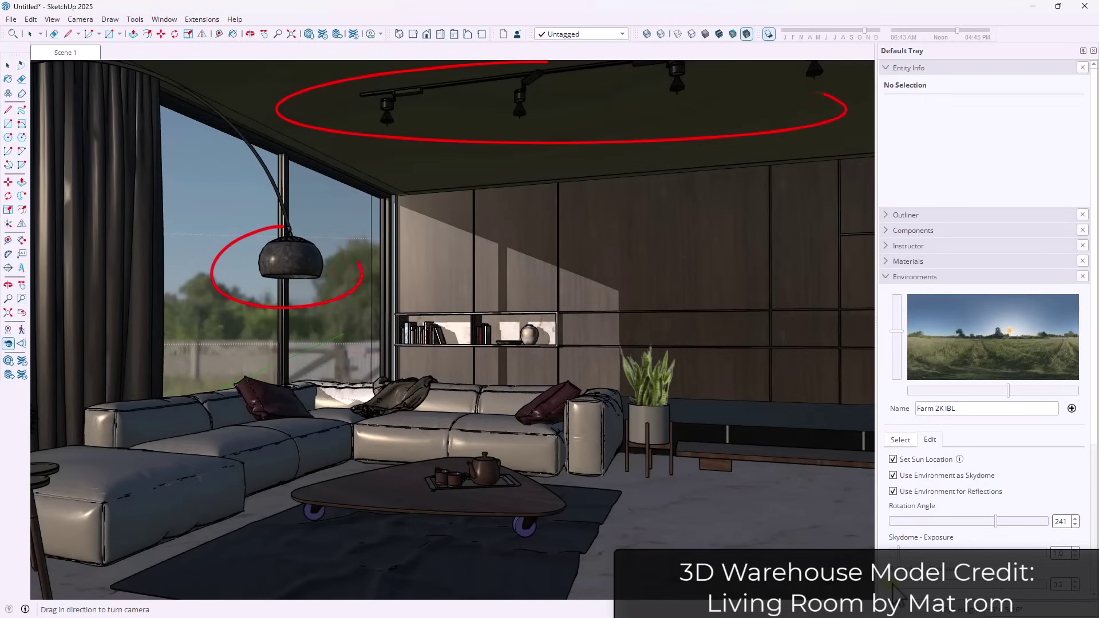
pyautogui.moveTo(998, 523)
pyautogui.mouseDown()
pyautogui.moveTo(947, 523)
pyautogui.moveTo(992, 522)
pyautogui.mouseUp()
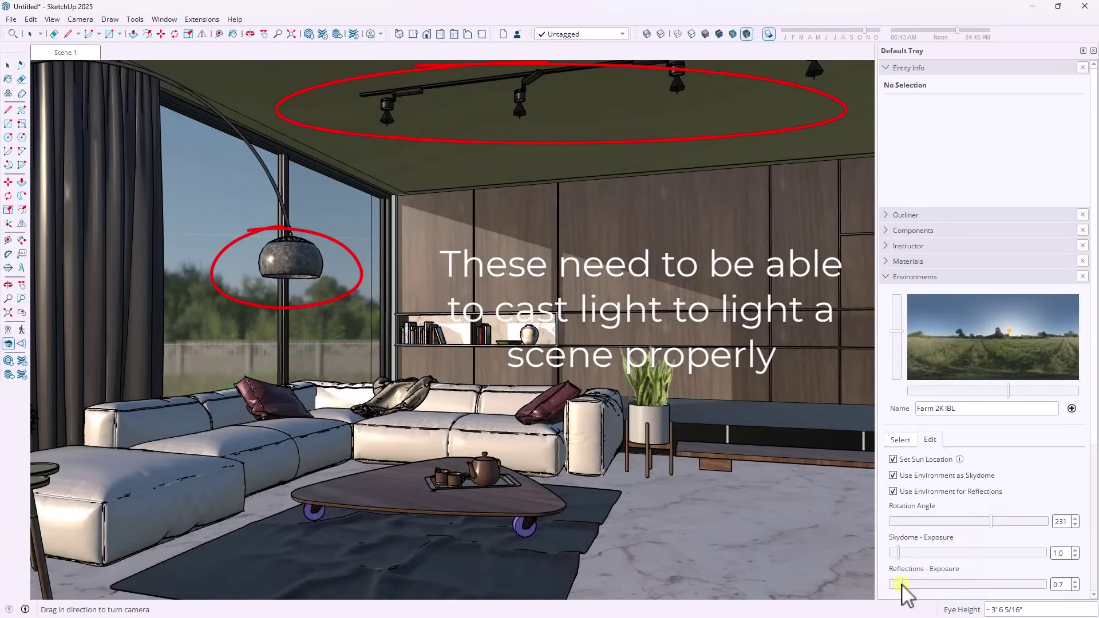
pyautogui.moveTo(894, 585); pyautogui.dragTo(905, 553)
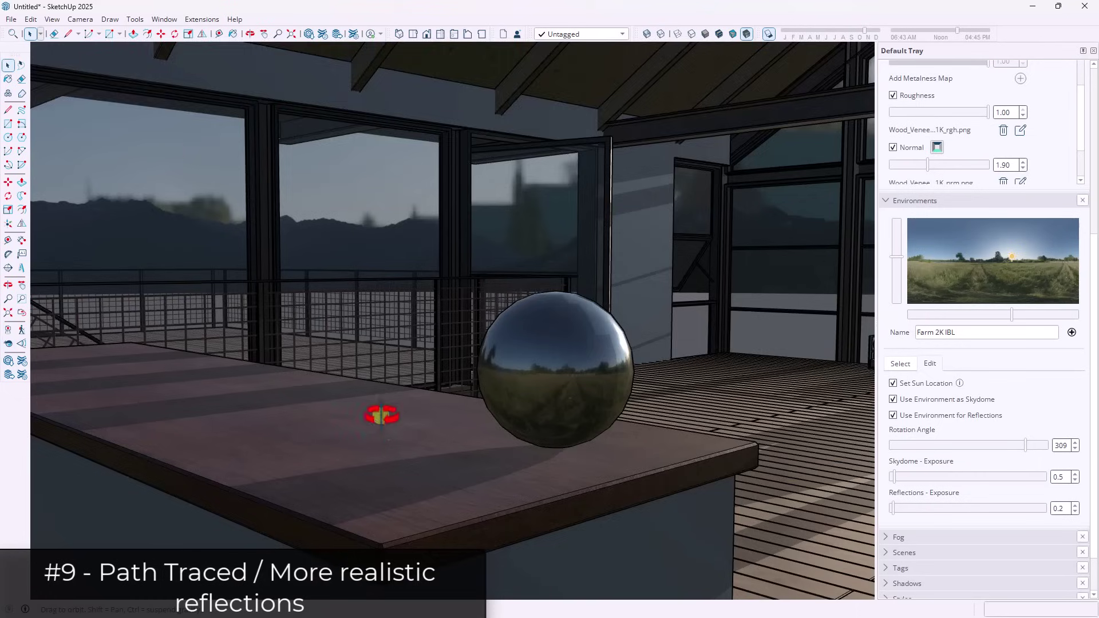
# - Orbit around the chrome sphere and rotate the environment from 318 to 276
pyautogui.moveTo(382, 416); pyautogui.dragTo(250, 456, button='middle')
pyautogui.press('space')
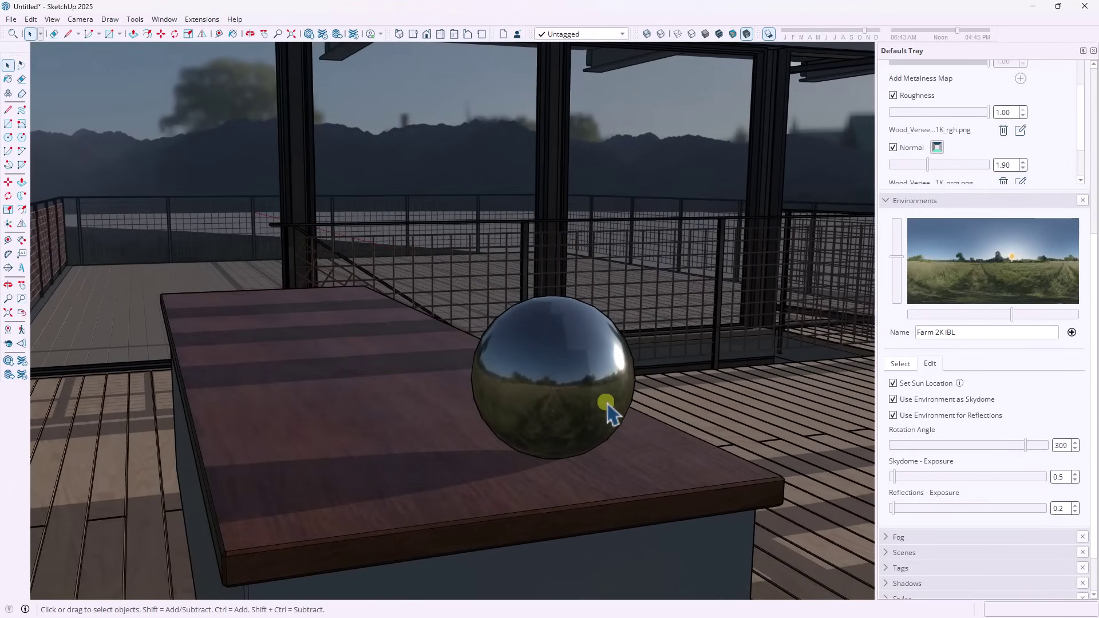
pyautogui.moveTo(690, 421); pyautogui.dragTo(491, 400, button='middle')
pyautogui.scroll(3, 566, 421)
pyautogui.moveTo(567, 422); pyautogui.dragTo(647, 403, button='middle')
pyautogui.moveTo(1025, 446)
pyautogui.mouseDown()
pyautogui.moveTo(974, 447)
pyautogui.moveTo(1032, 448)
pyautogui.moveTo(1012, 448)
pyautogui.mouseUp()
pyautogui.moveTo(456, 446); pyautogui.dragTo(790, 404, button='middle')
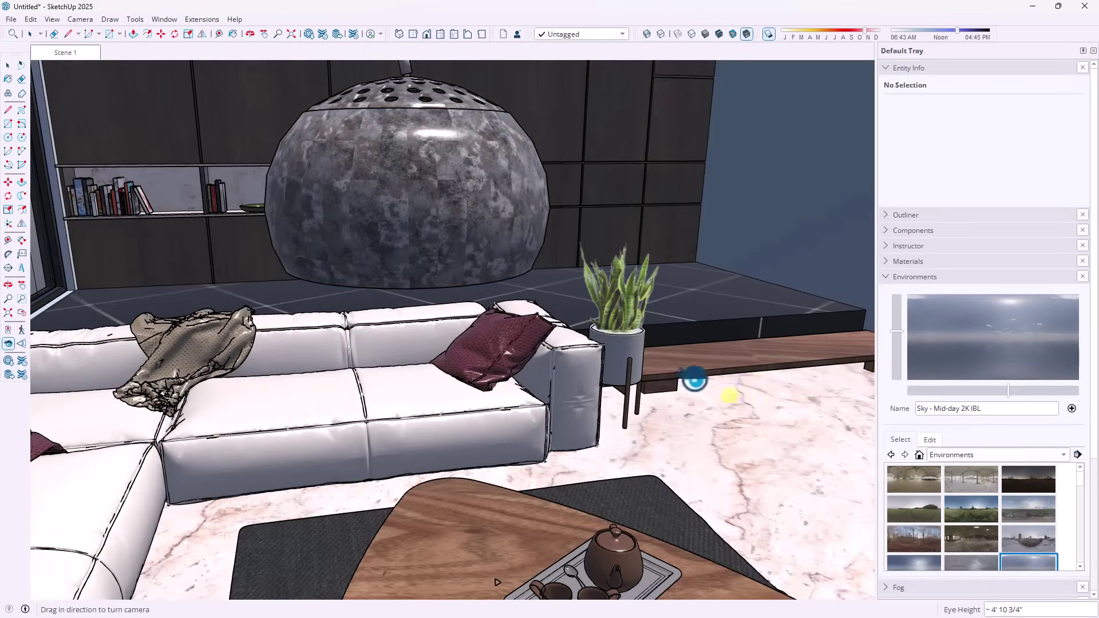
# - Aim the camera at the pendant lamp and set the Sky - Mid-day environment rotation to 20
pyautogui.moveTo(694, 380); pyautogui.dragTo(560, 290, button='middle')
pyautogui.hotkey('shift', 'l')
pyautogui.scroll(8, 386, 223)
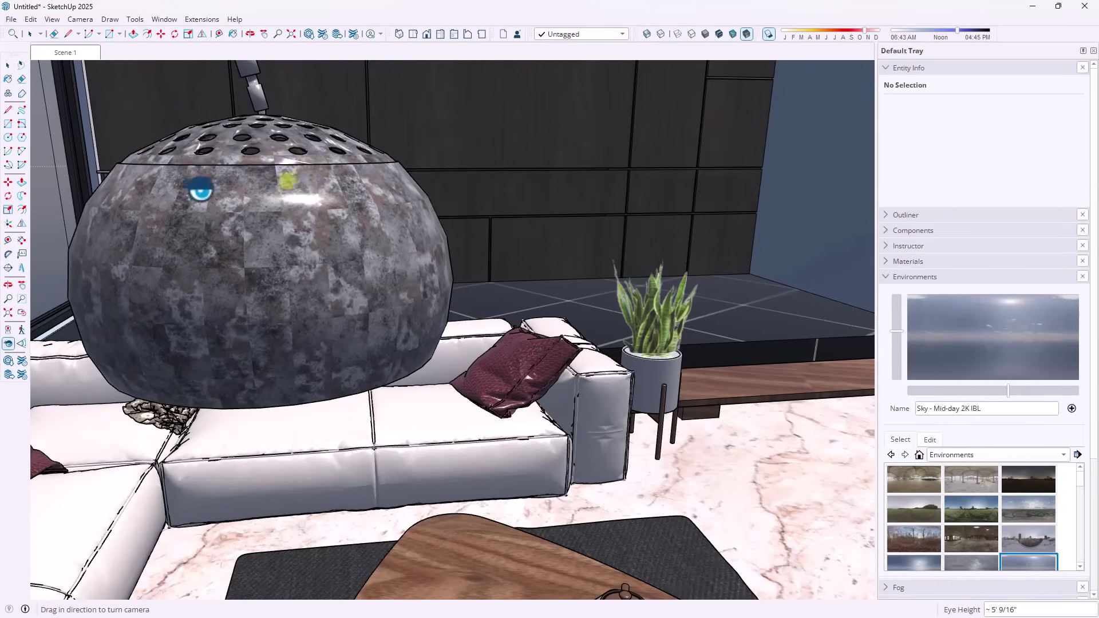
pyautogui.click(930, 440)
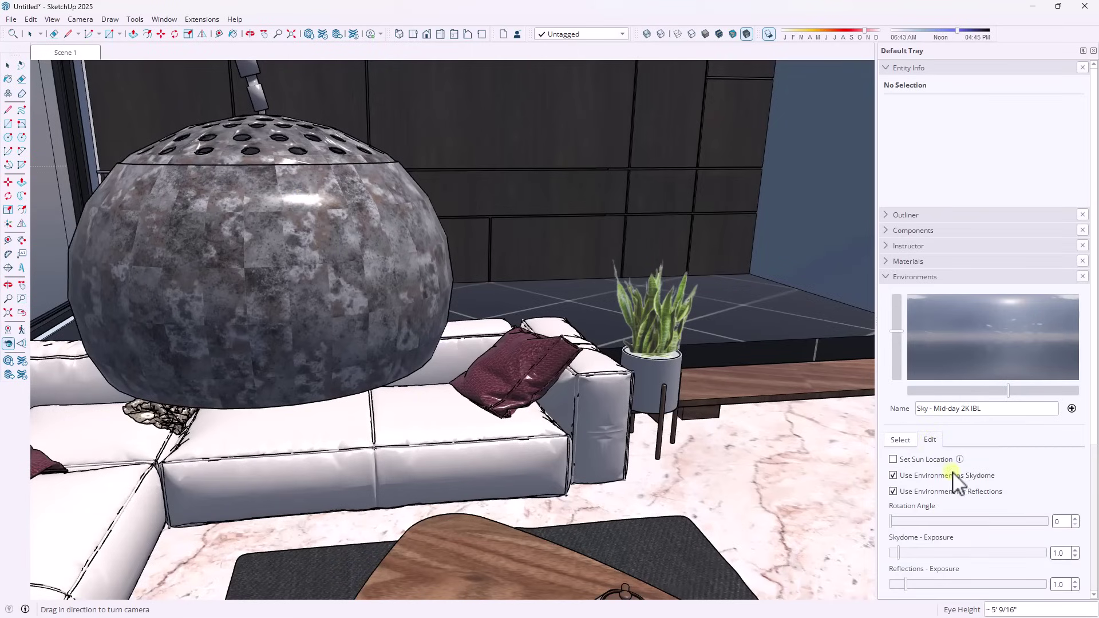
pyautogui.moveTo(940, 522); pyautogui.dragTo(898, 523)
pyautogui.scroll(-3, 560, 447)
pyautogui.moveTo(312, 481); pyautogui.dragTo(287, 320)
pyautogui.moveTo(287, 322); pyautogui.dragTo(496, 276, button='middle')
pyautogui.press('l')
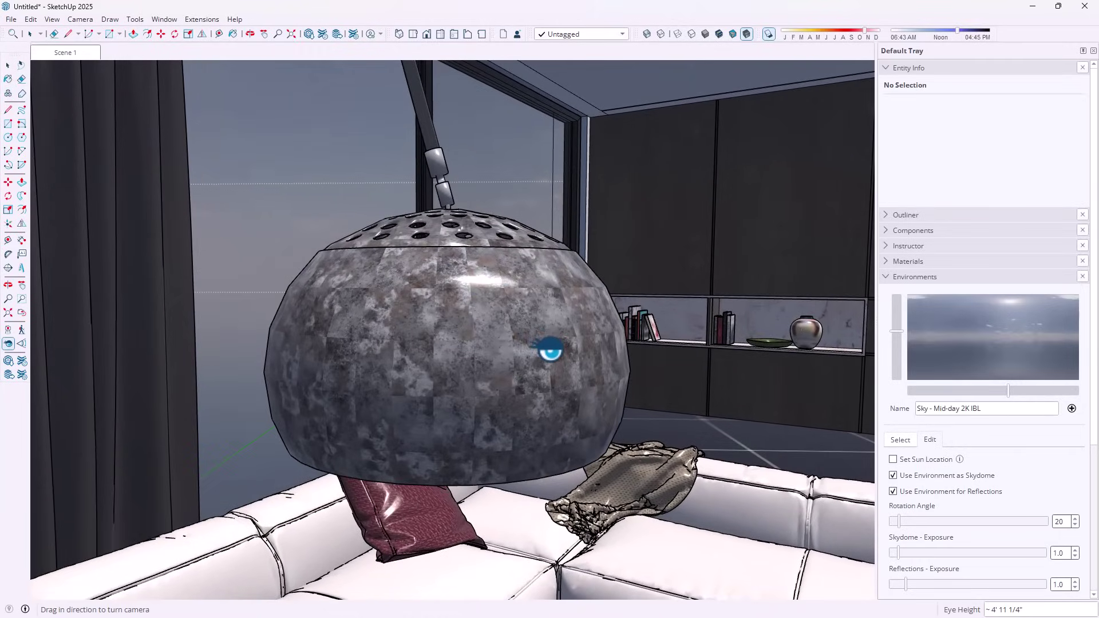
pyautogui.moveTo(498, 275)
pyautogui.mouseDown(button='middle')
pyautogui.moveTo(387, 304)
pyautogui.moveTo(360, 277)
pyautogui.moveTo(436, 238)
pyautogui.moveTo(510, 290)
pyautogui.mouseUp(button='middle')
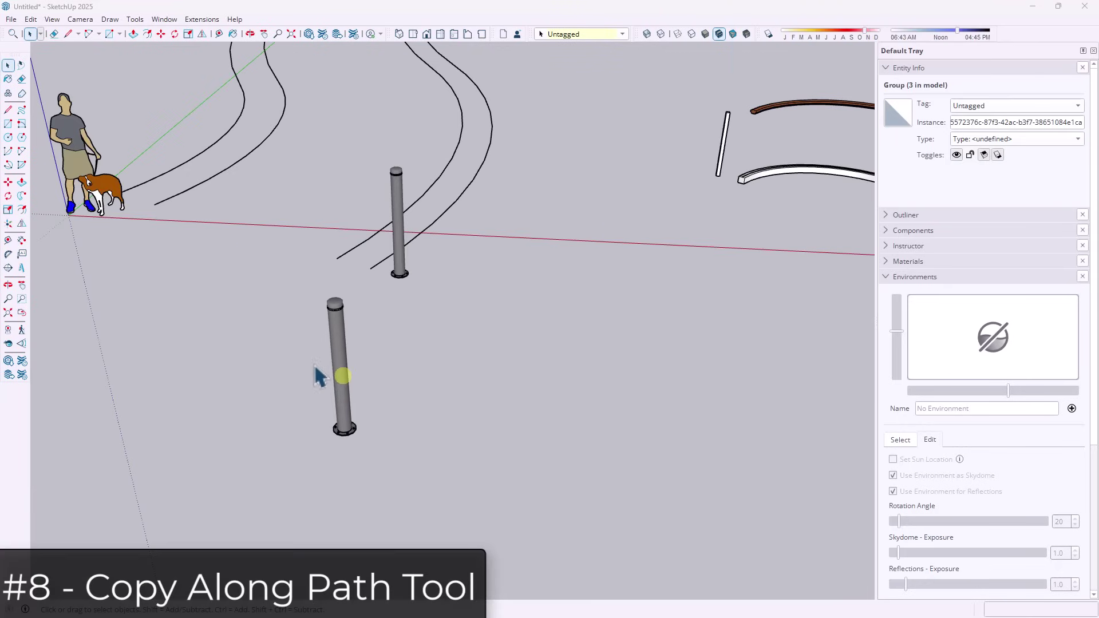
# - Copy the lower pole to the right and array four more copies with *4
pyautogui.click(349, 395)
pyautogui.press('m')
pyautogui.click(418, 443)
pyautogui.write('*4')
pyautogui.press('Return')
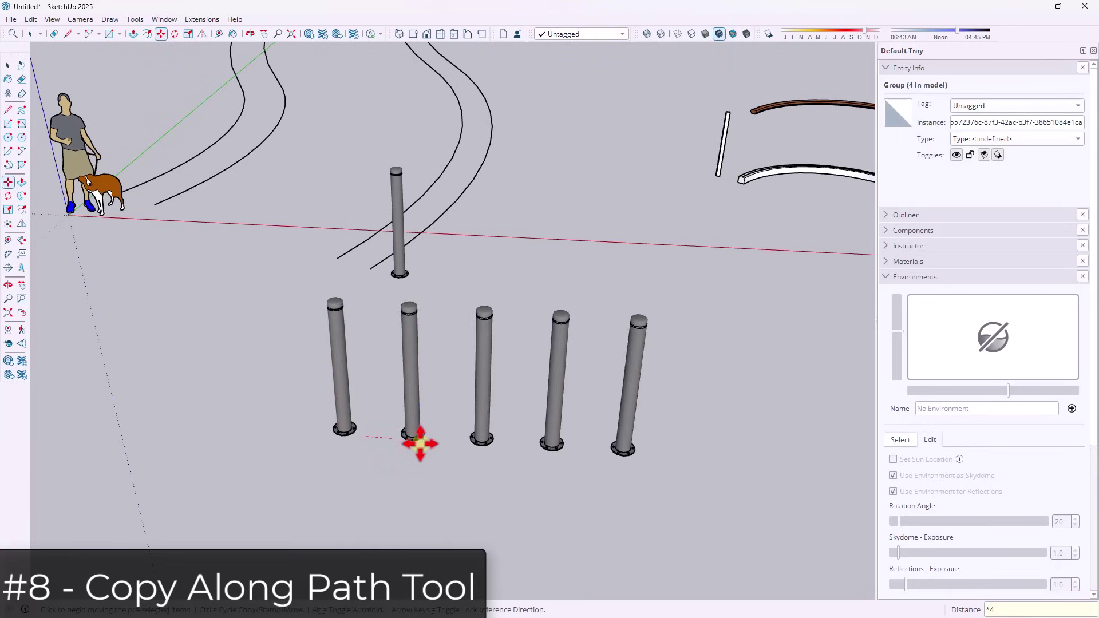
# - Add a front row of poles spaced with /5, plus four rotated pole copies with *4
pyautogui.click(421, 444)
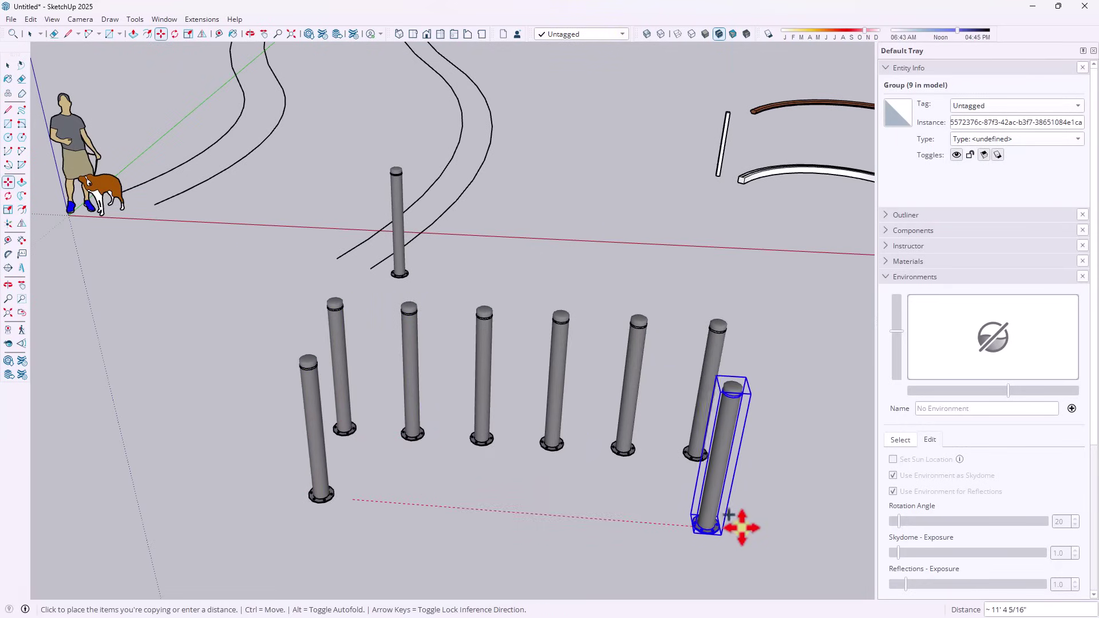
pyautogui.click(741, 527)
pyautogui.write('/3')
pyautogui.press('Return')
pyautogui.write('/5')
pyautogui.press('Return')
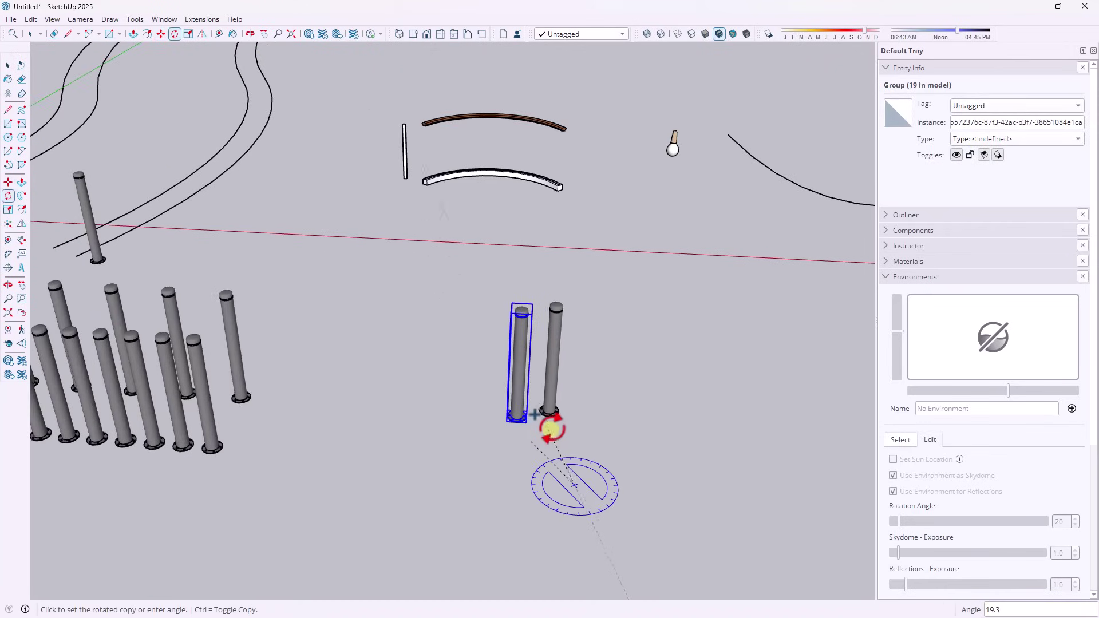
pyautogui.click(551, 428)
pyautogui.write('*4')
pyautogui.press('Return')
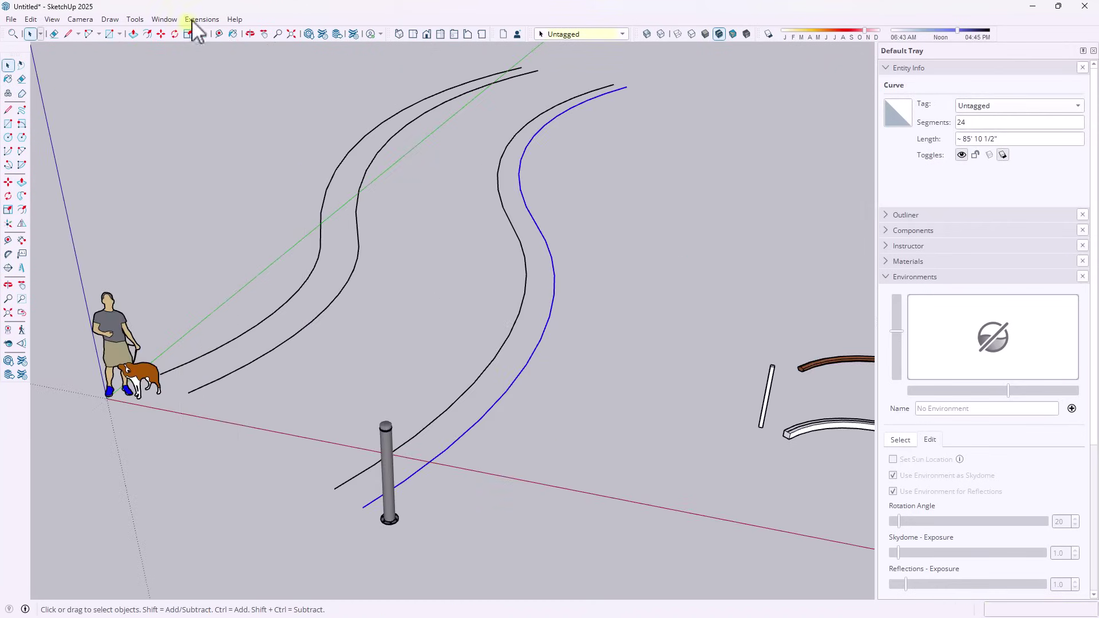
# - Copy the pole along the curved path with the PathCopy extension
pyautogui.click(197, 20)
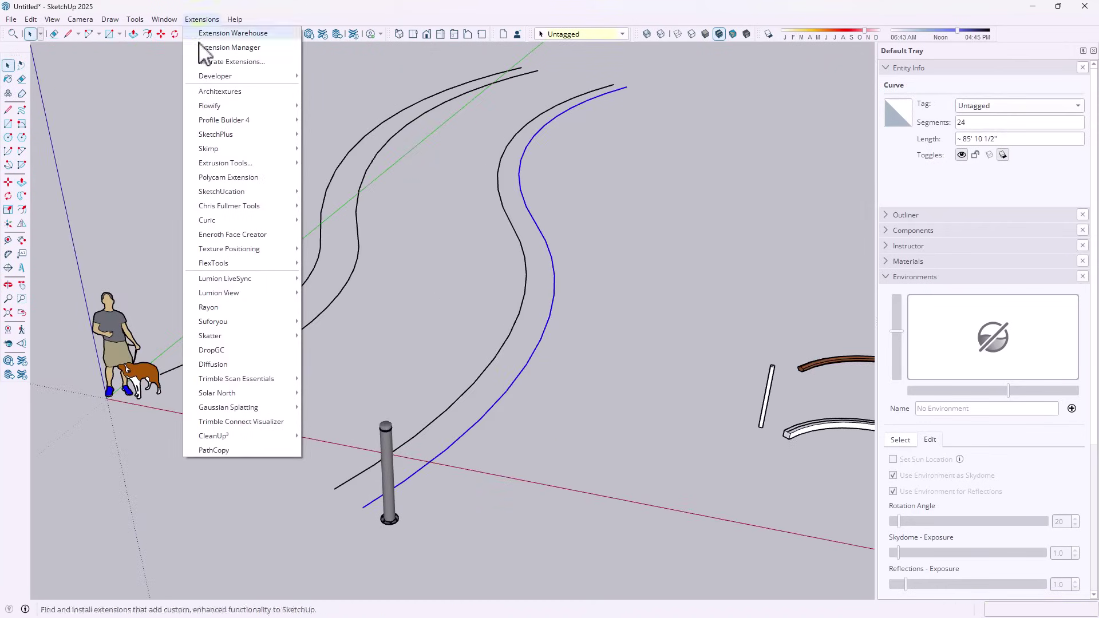
pyautogui.click(224, 449)
pyautogui.click(390, 487)
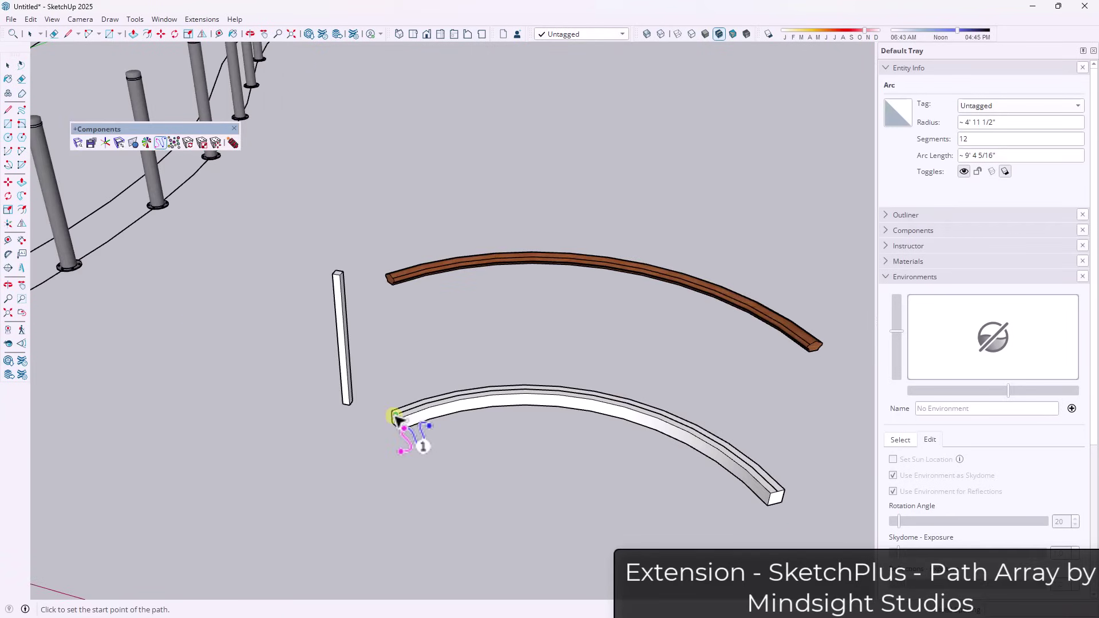
# - Array the baluster along the railing arc with Path Array
pyautogui.click(393, 418)
pyautogui.click(337, 356)
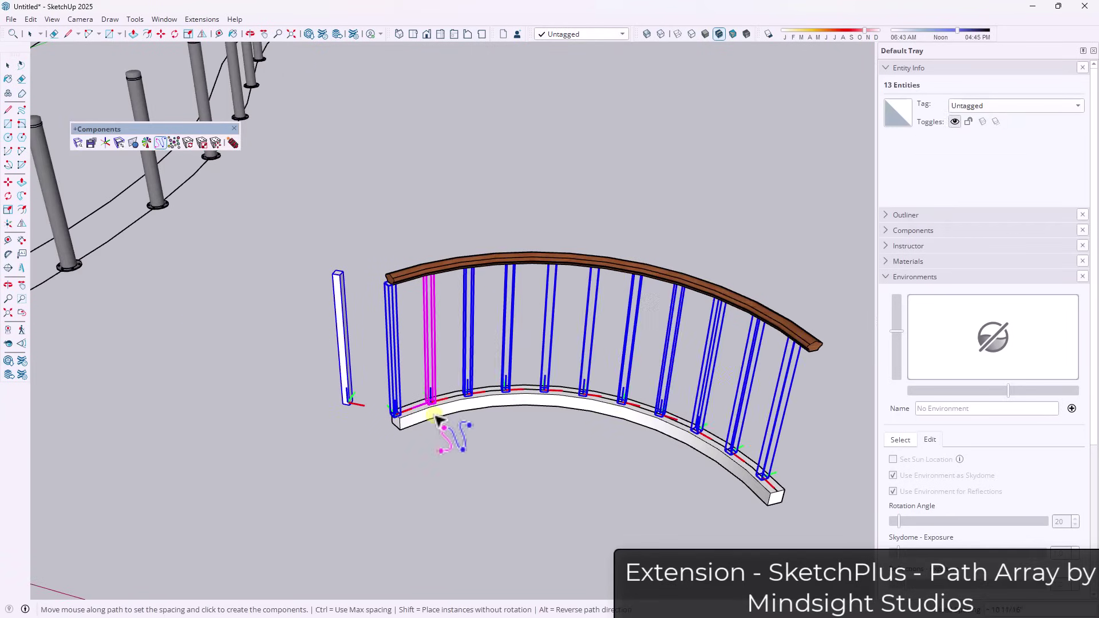
pyautogui.press('ctrl')
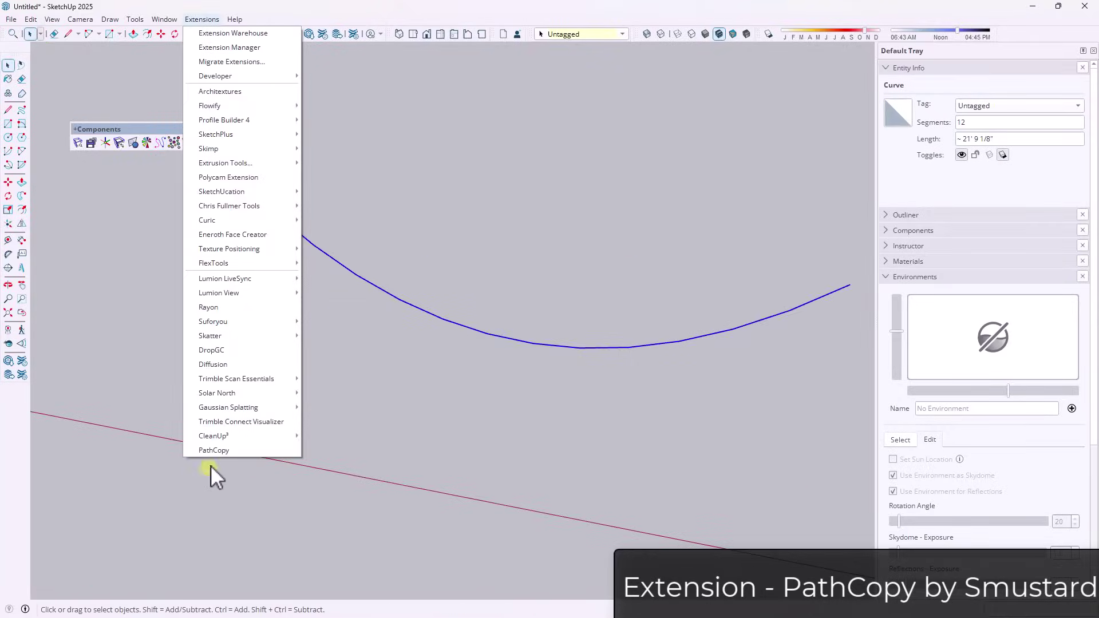
# - String the bulb along its curve with PathCopy
pyautogui.click(220, 450)
pyautogui.click(205, 222)
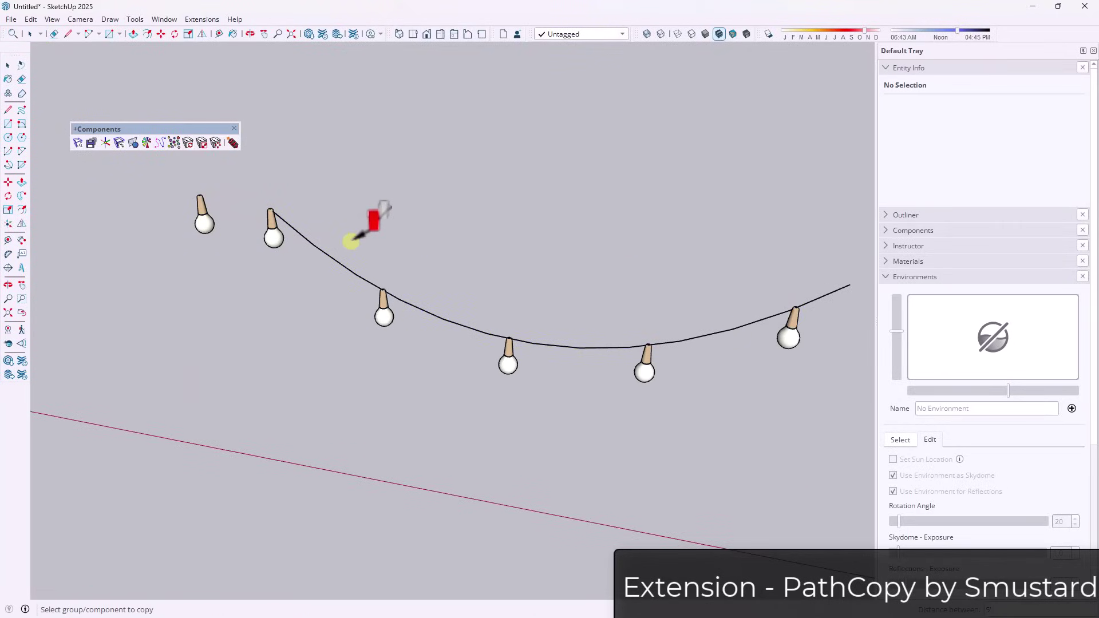
pyautogui.moveTo(498, 253); pyautogui.dragTo(506, 208, button='middle')
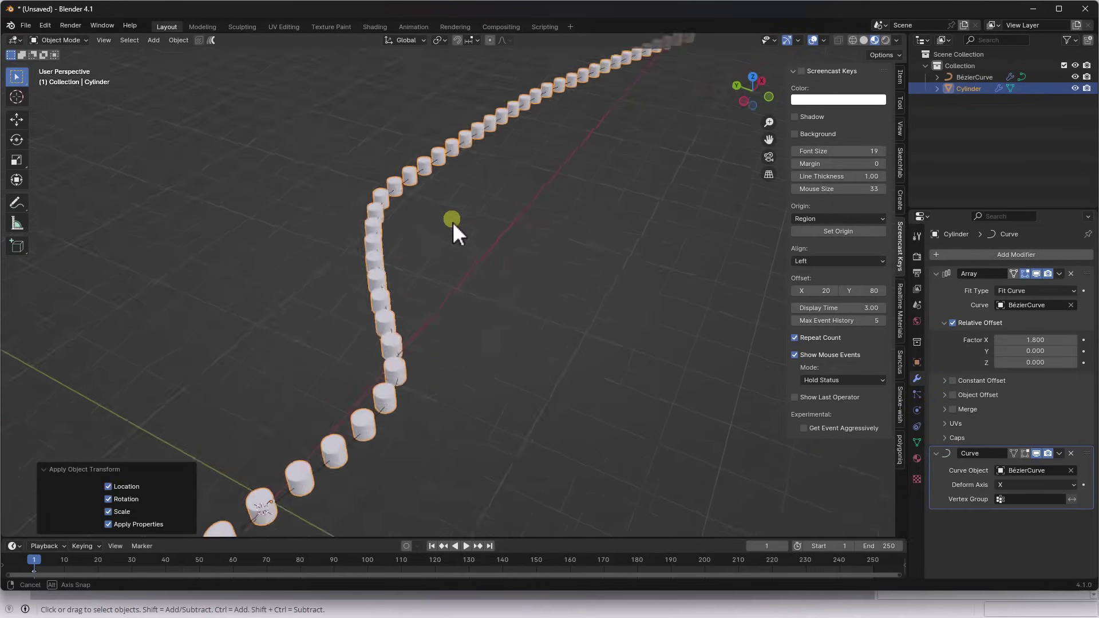
pyautogui.moveTo(452, 222)
pyautogui.mouseDown(button='middle')
pyautogui.moveTo(453, 195)
pyautogui.moveTo(391, 263)
pyautogui.moveTo(405, 199)
pyautogui.moveTo(406, 216)
pyautogui.moveTo(413, 205)
pyautogui.mouseUp(button='middle')
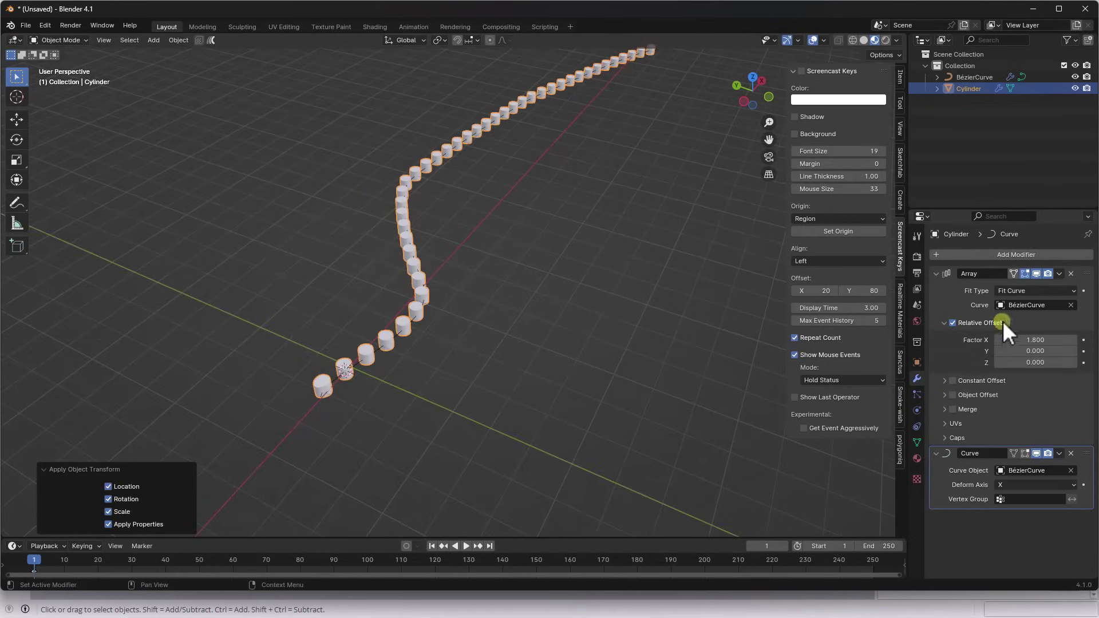
# - Widen the cylinder spacing, then move Bézier control points with G and Shift+Z to bend the path
pyautogui.moveTo(1031, 340); pyautogui.dragTo(723, 313)
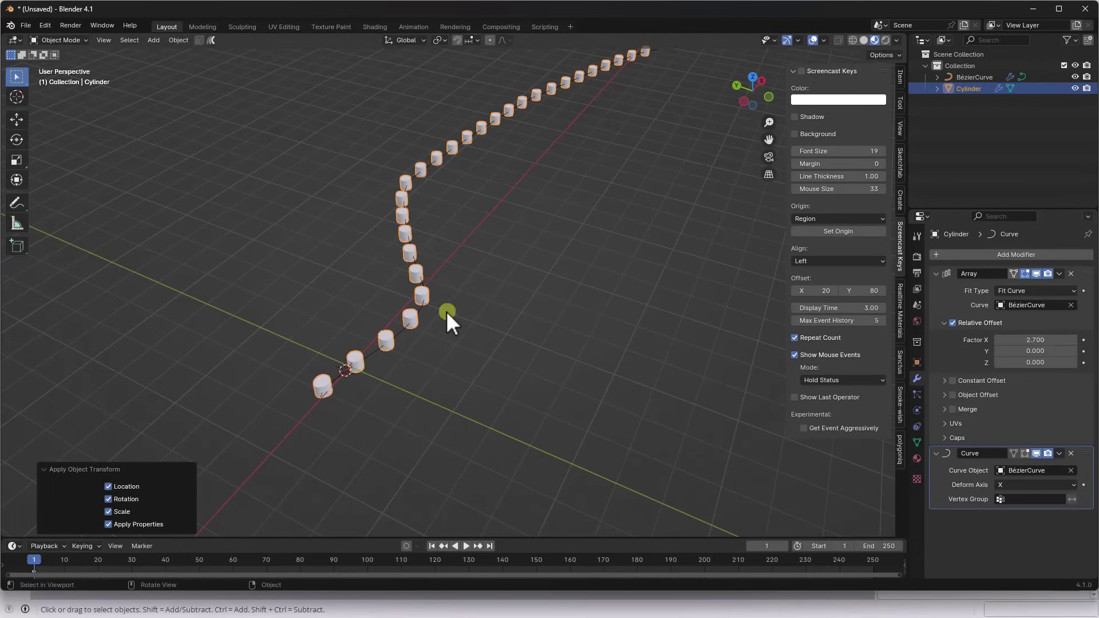
pyautogui.click(421, 306)
pyautogui.press('Tab')
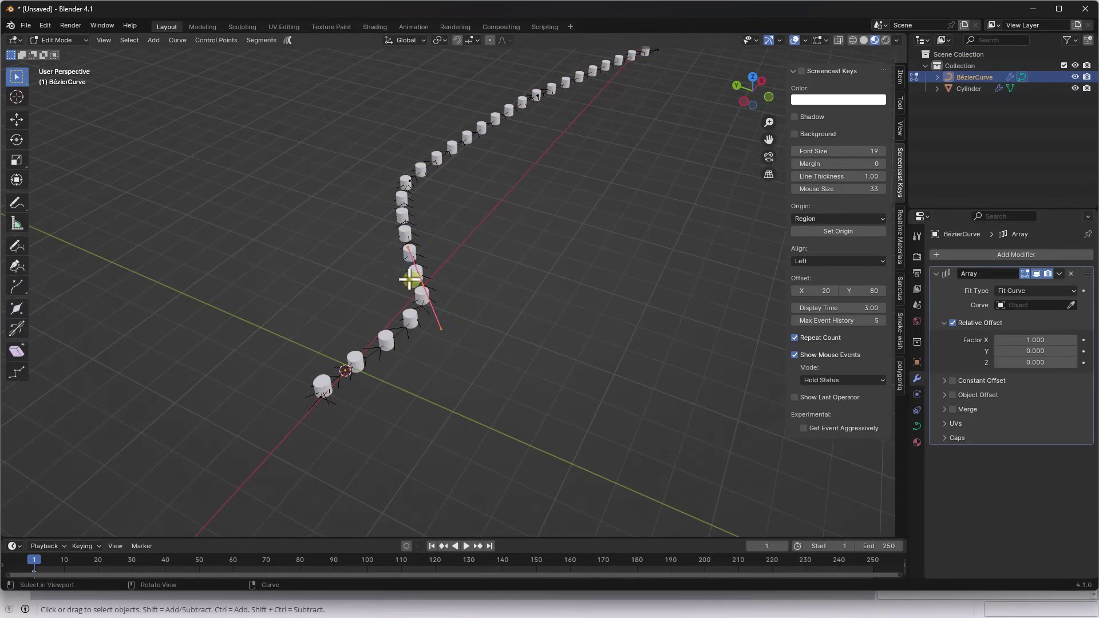
pyautogui.press('g')
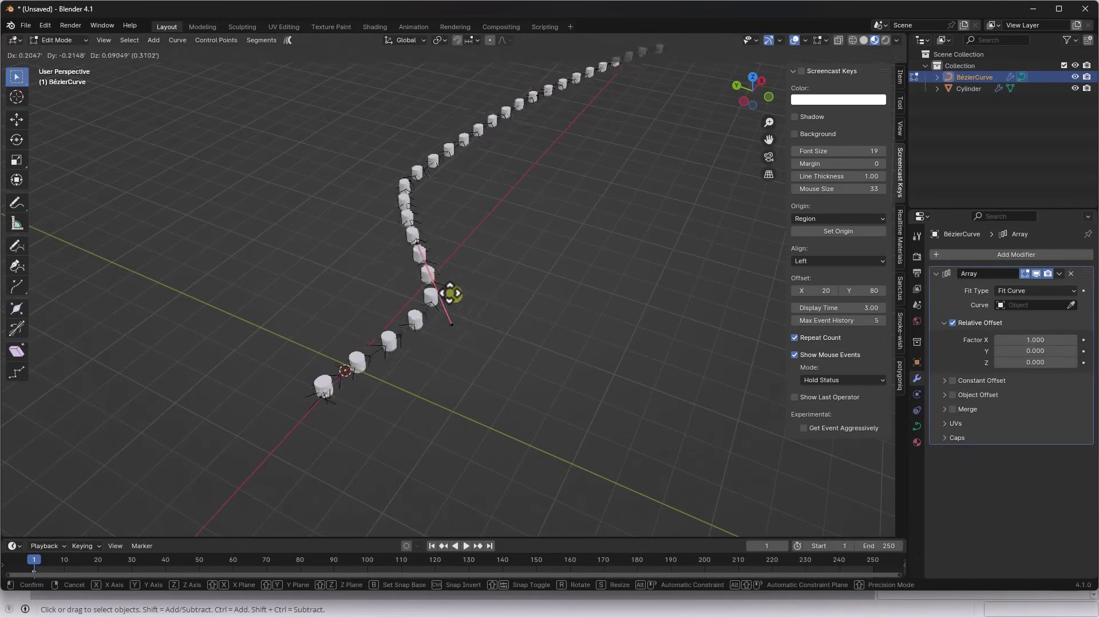
pyautogui.hotkey('shift', 'z')
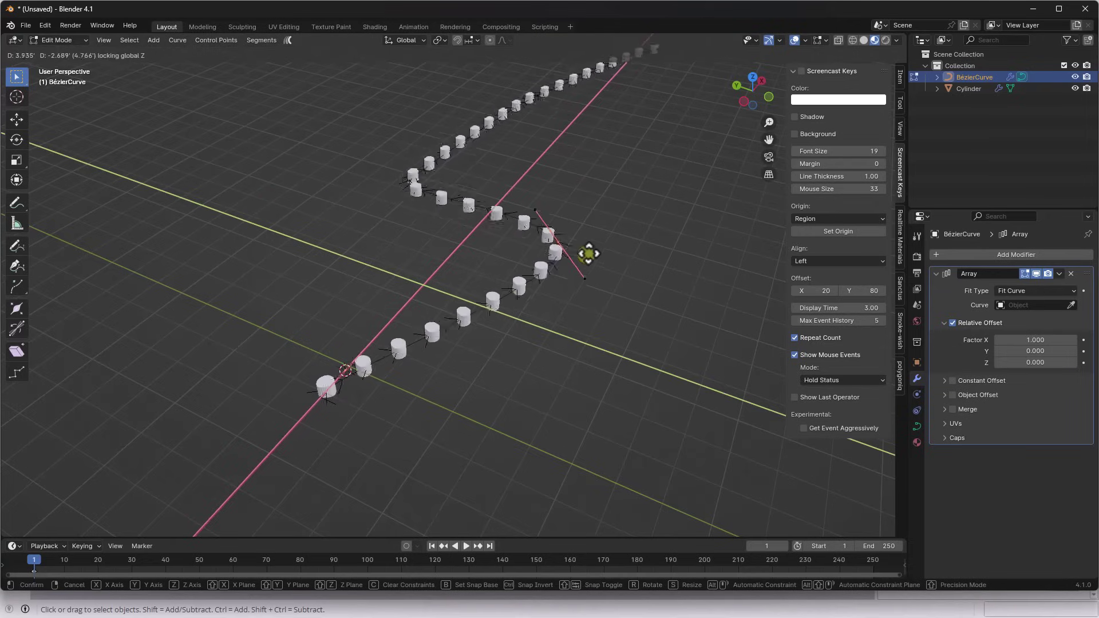
pyautogui.click(642, 252)
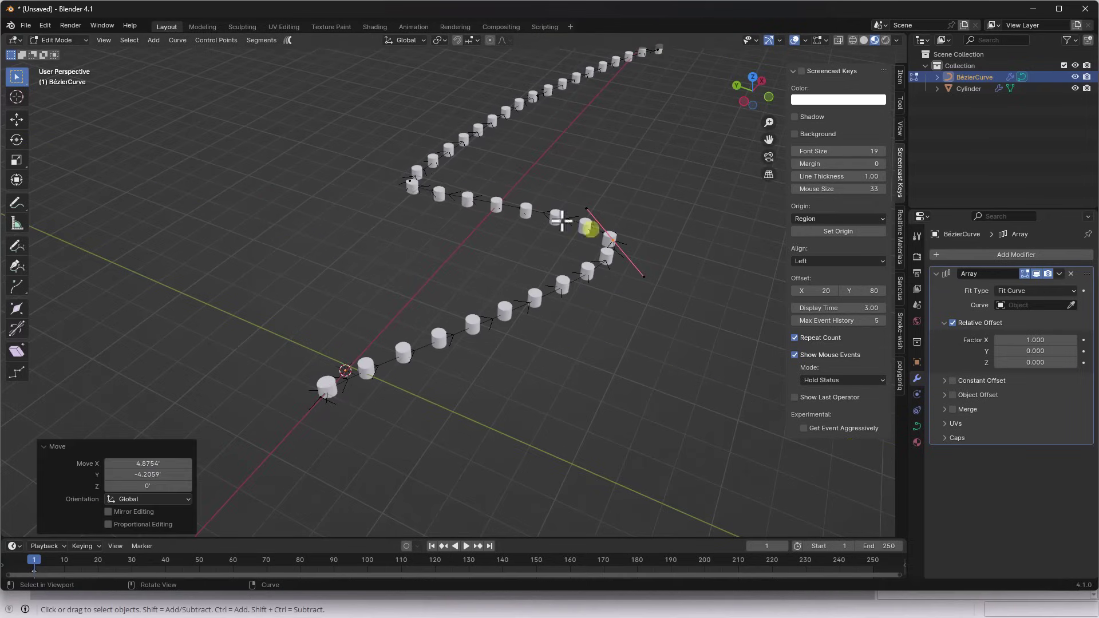
pyautogui.moveTo(393, 166); pyautogui.dragTo(435, 201)
pyautogui.press('g')
pyautogui.hotkey('shift', 'z')
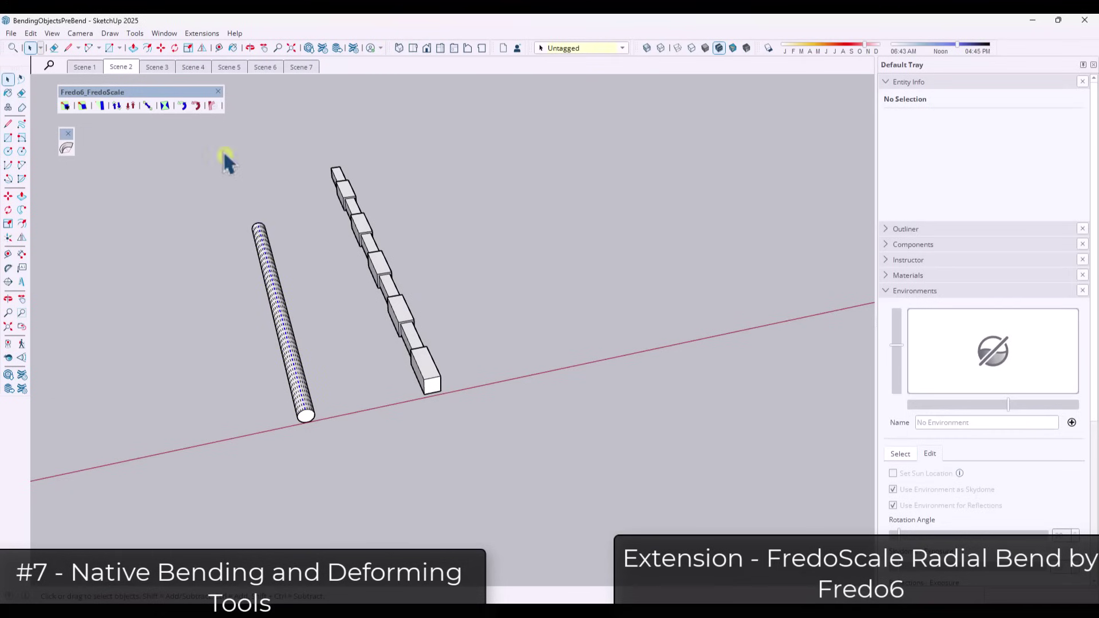
# - Bend the left cylinder 90 degrees with Radial Bend
pyautogui.moveTo(218, 198); pyautogui.dragTo(311, 453)
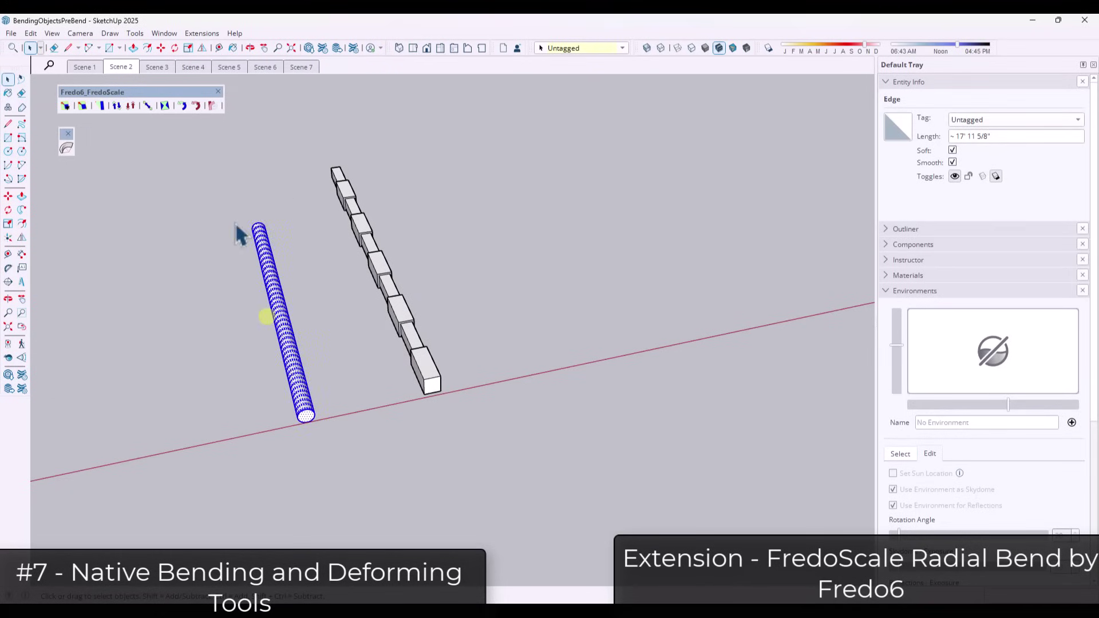
pyautogui.click(307, 419)
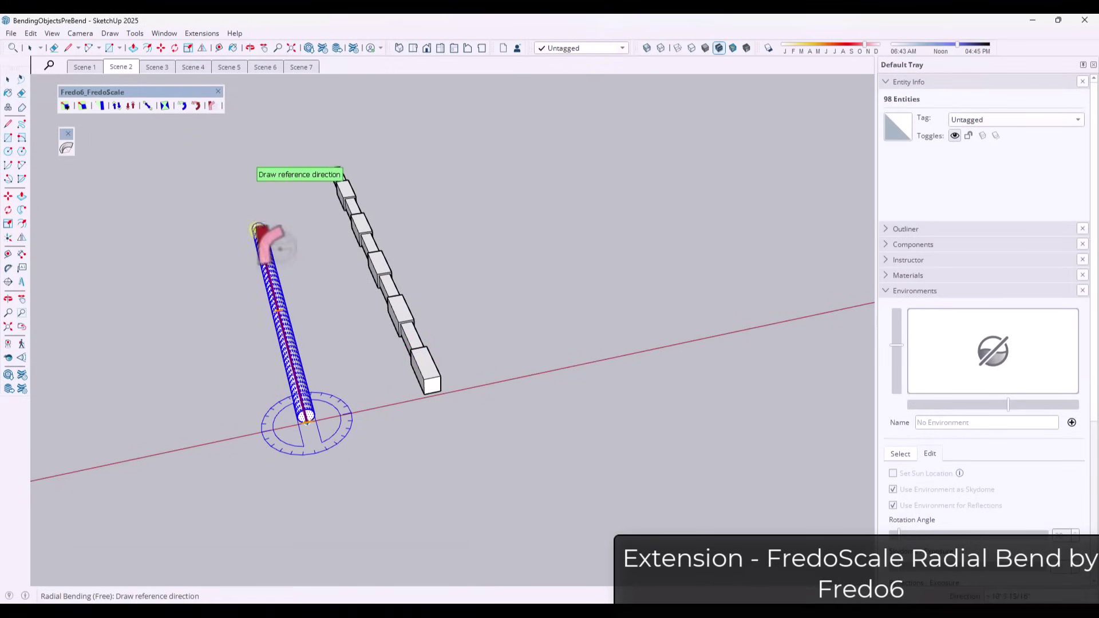
pyautogui.click(256, 225)
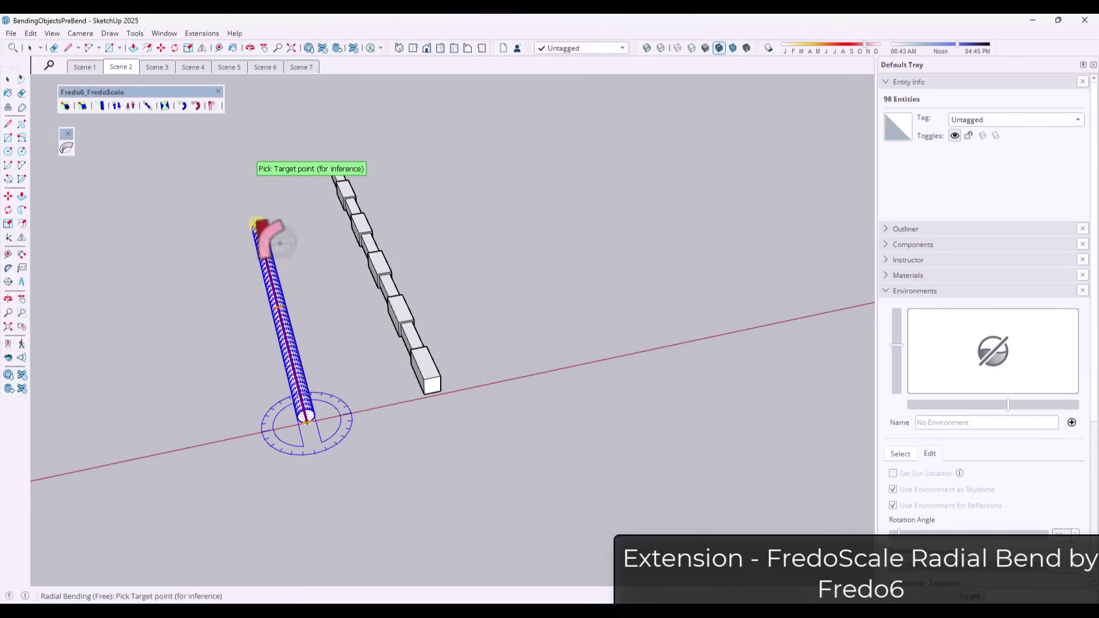
pyautogui.click(256, 226)
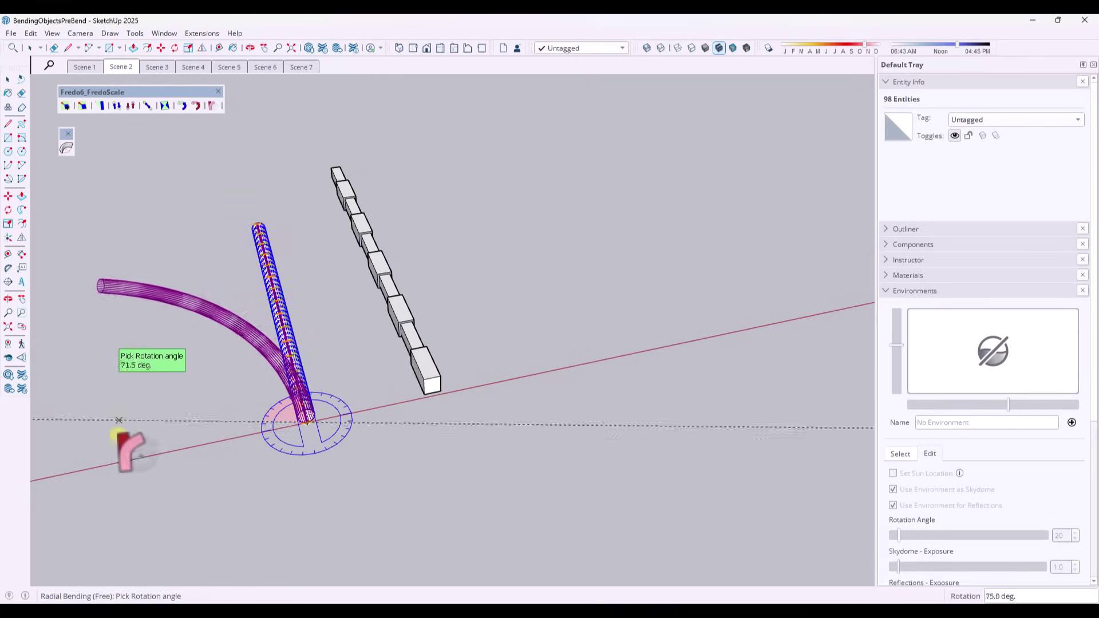
pyautogui.click(121, 457)
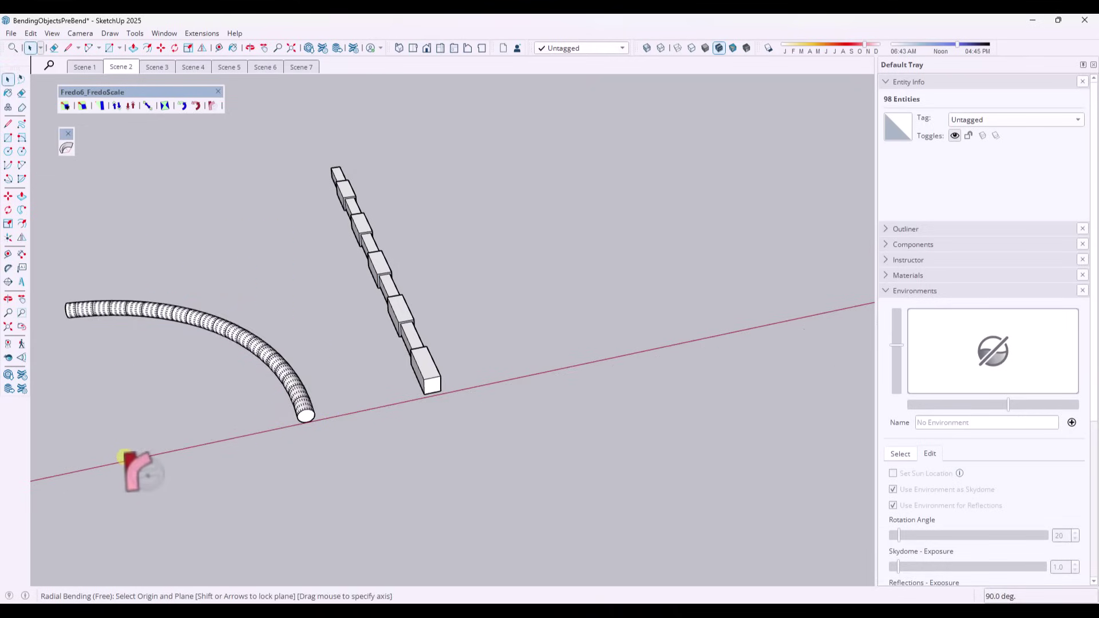
pyautogui.press('space')
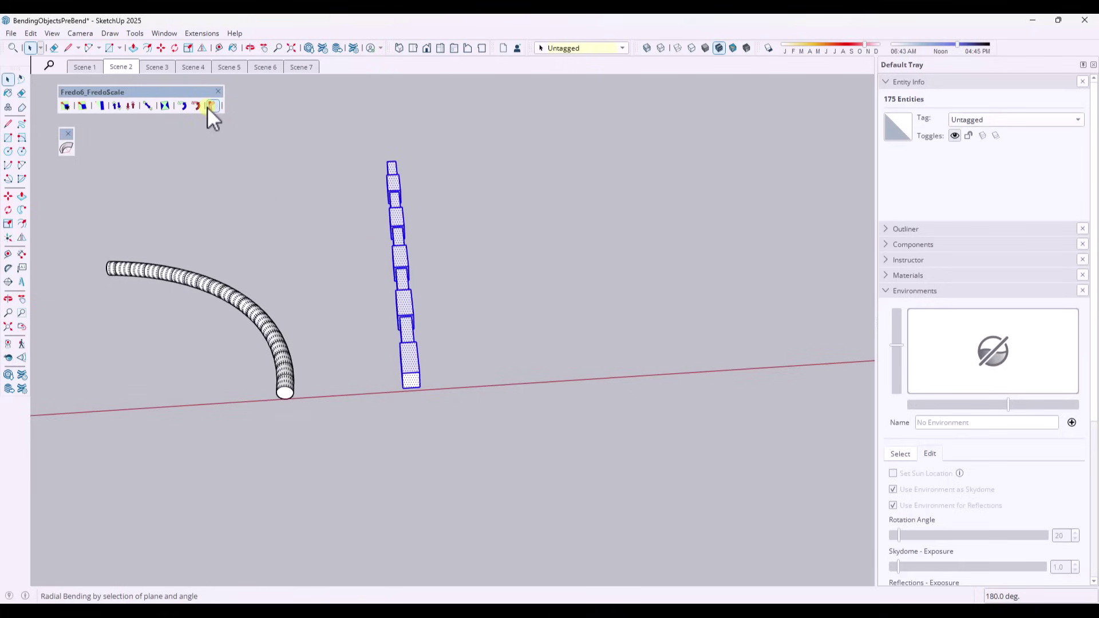
# - Bend the row of boxes into an arc
pyautogui.click(210, 106)
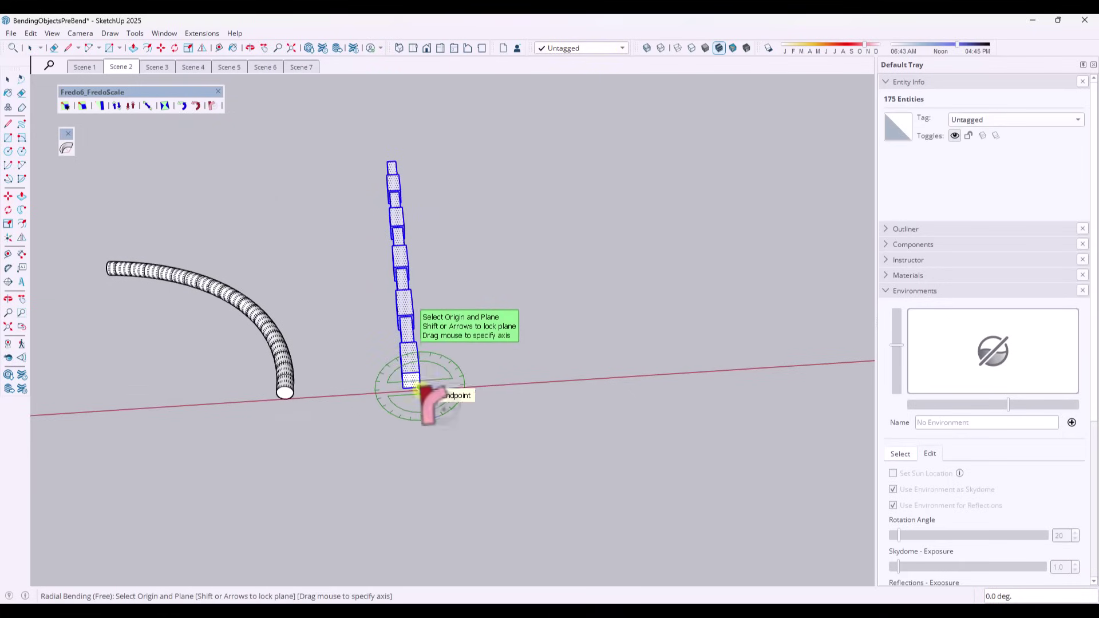
pyautogui.click(421, 389)
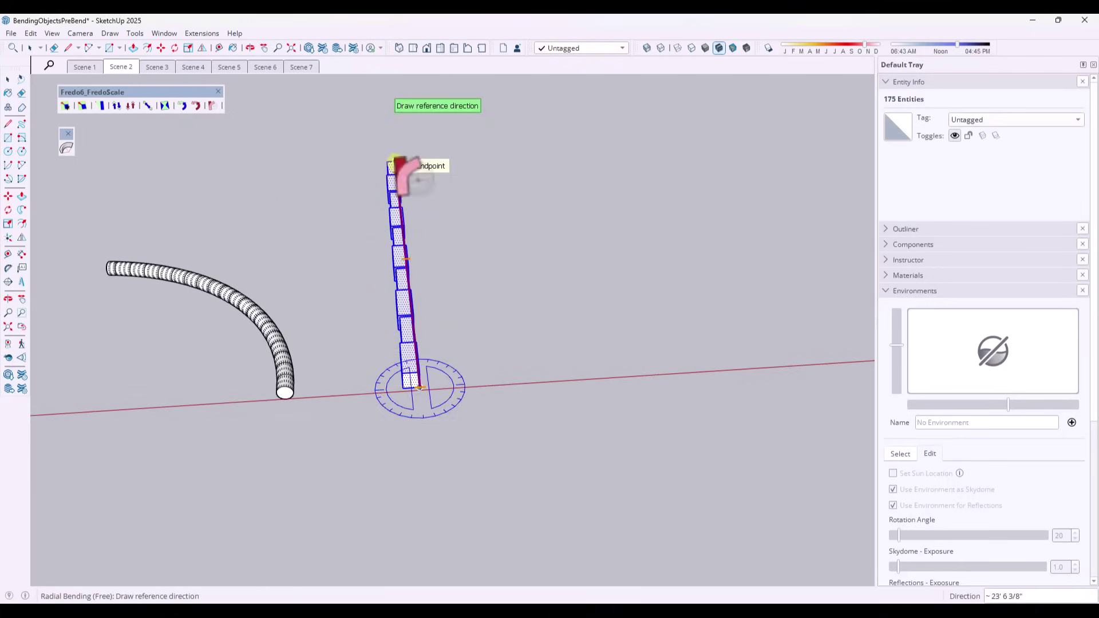
pyautogui.click(394, 160)
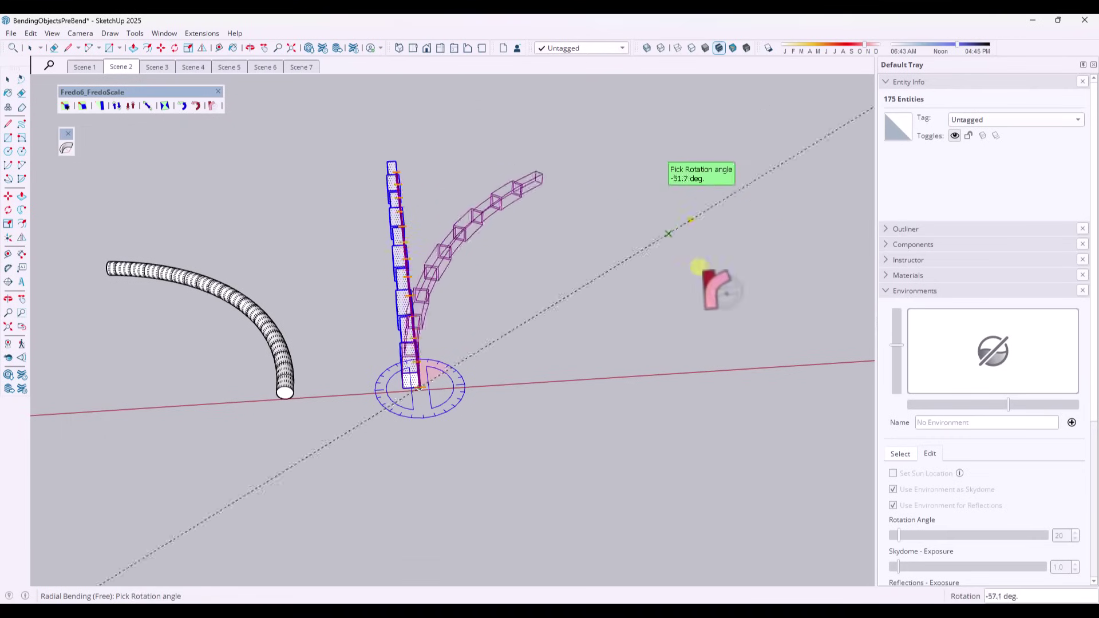
pyautogui.click(524, 517)
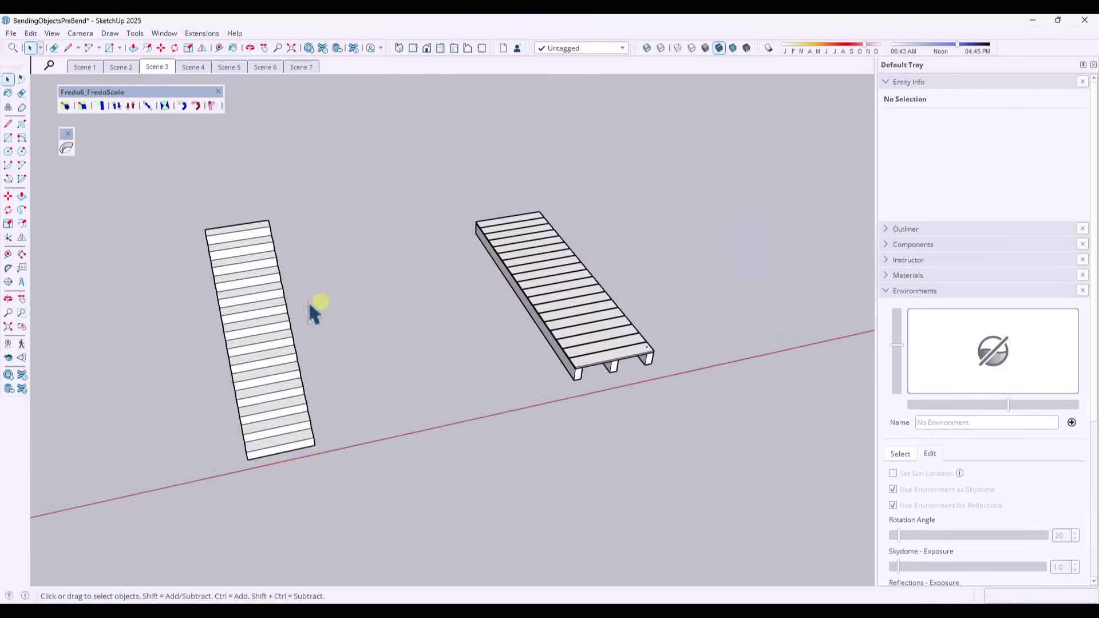
# - In Scene 3, bend the left and right planks into arcs with TrueBend
pyautogui.click(246, 312)
pyautogui.click(67, 148)
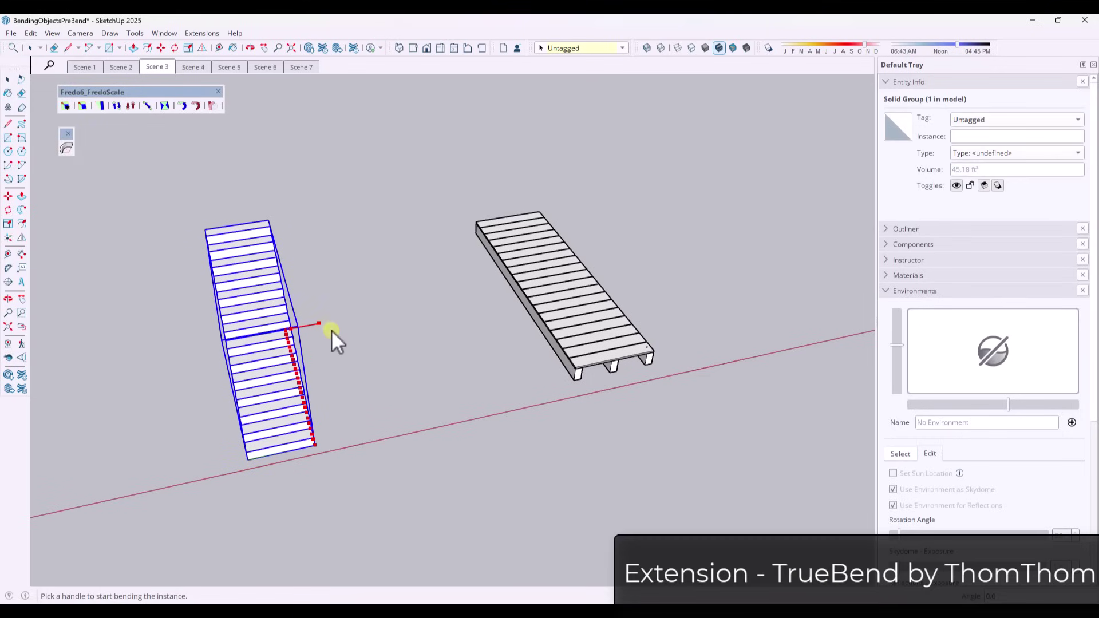
pyautogui.moveTo(319, 324); pyautogui.dragTo(363, 328)
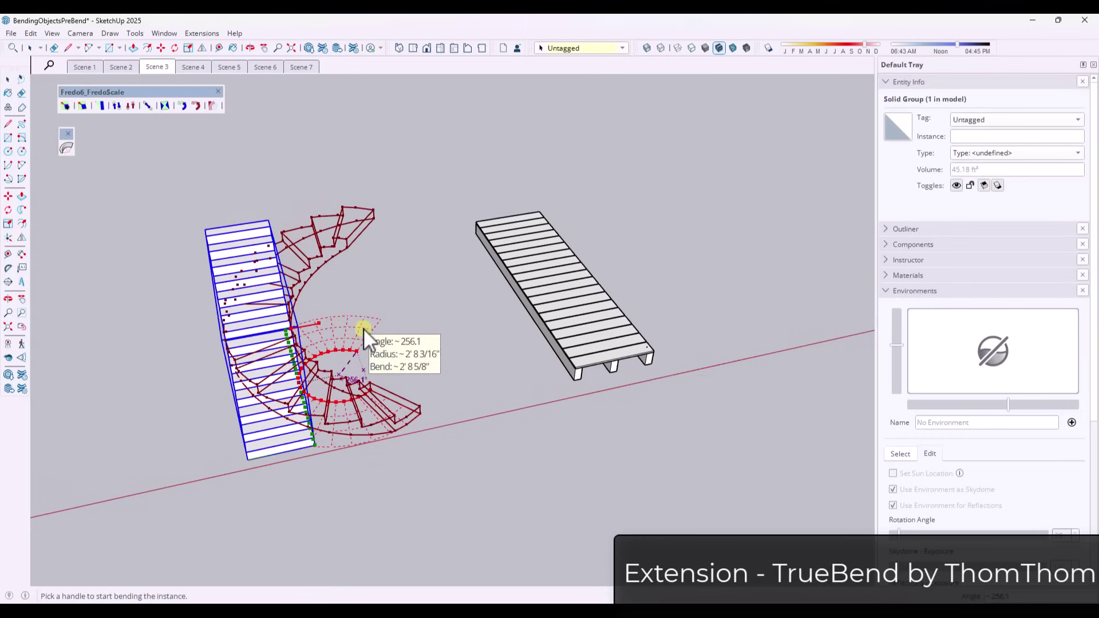
pyautogui.press('Return')
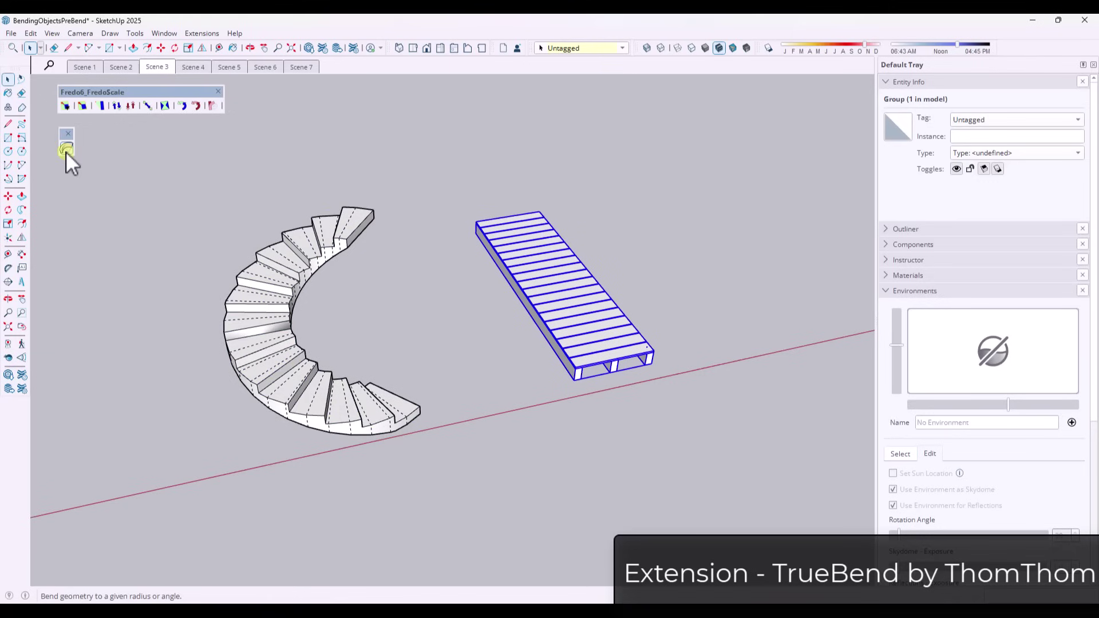
pyautogui.click(66, 149)
pyautogui.moveTo(612, 277)
pyautogui.mouseDown()
pyautogui.moveTo(639, 274)
pyautogui.moveTo(602, 287)
pyautogui.mouseUp()
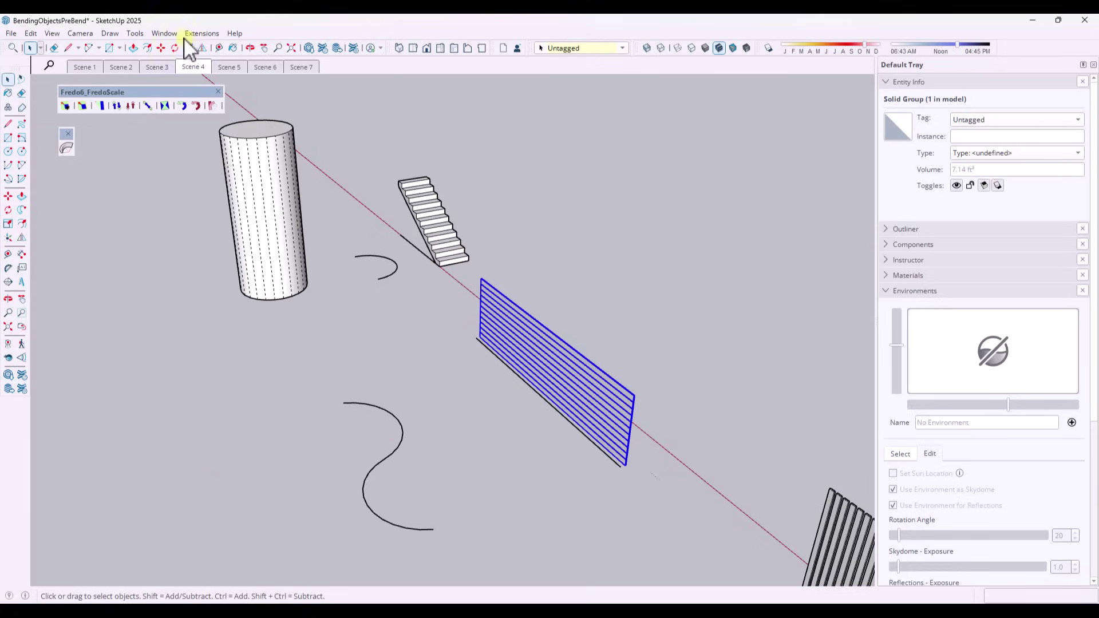
pyautogui.click(202, 34)
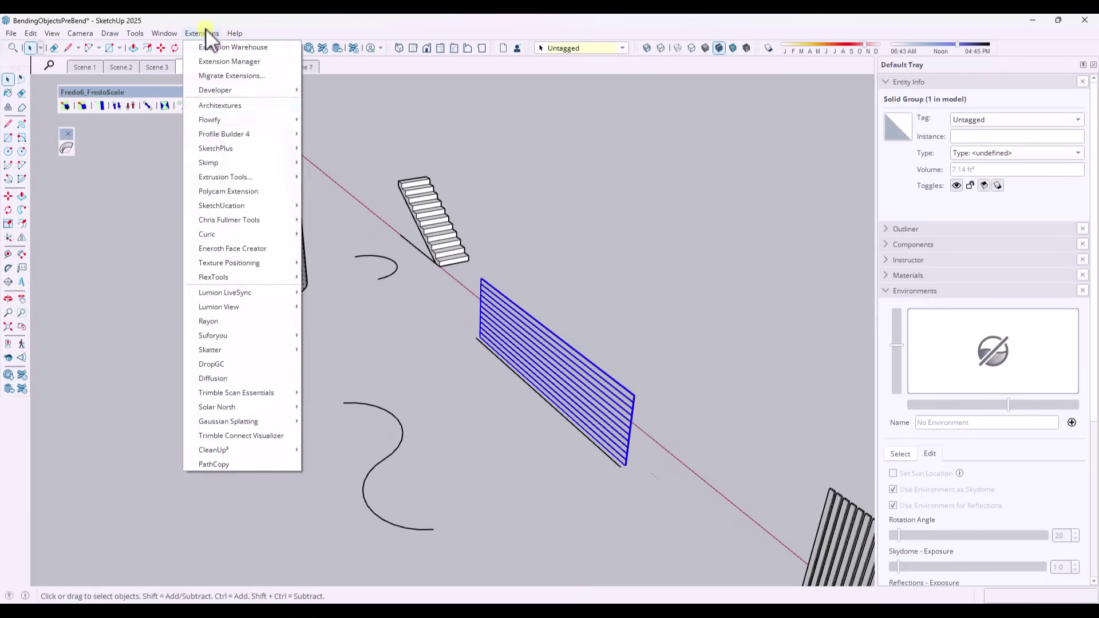
# - Bend the plank along the S-curve with Shape Bender
pyautogui.moveTo(238, 219)
pyautogui.click(351, 250)
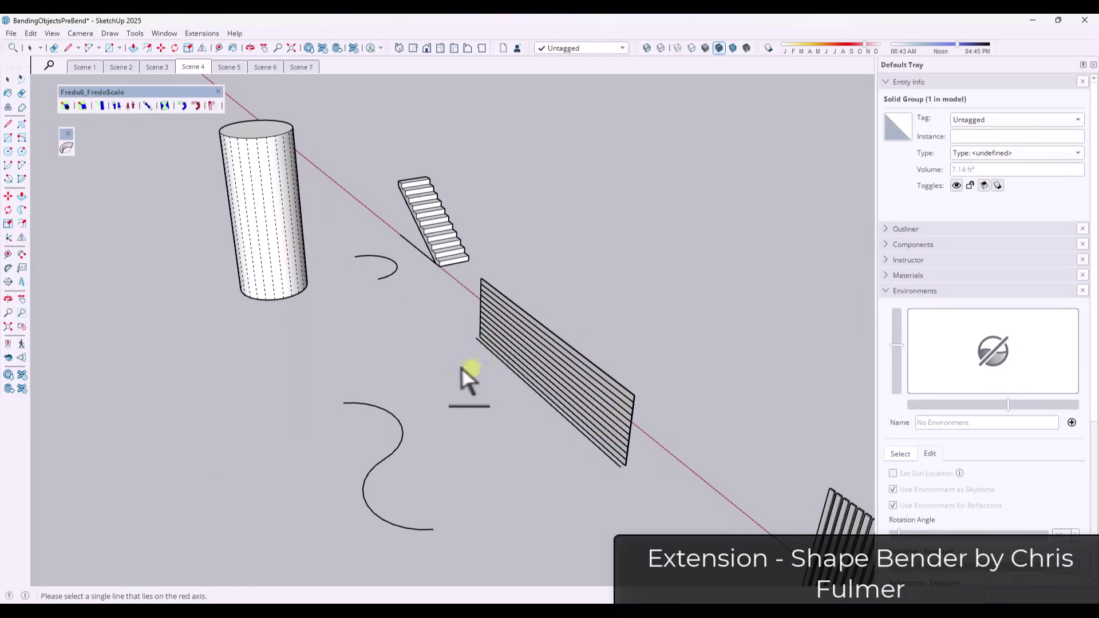
pyautogui.click(507, 372)
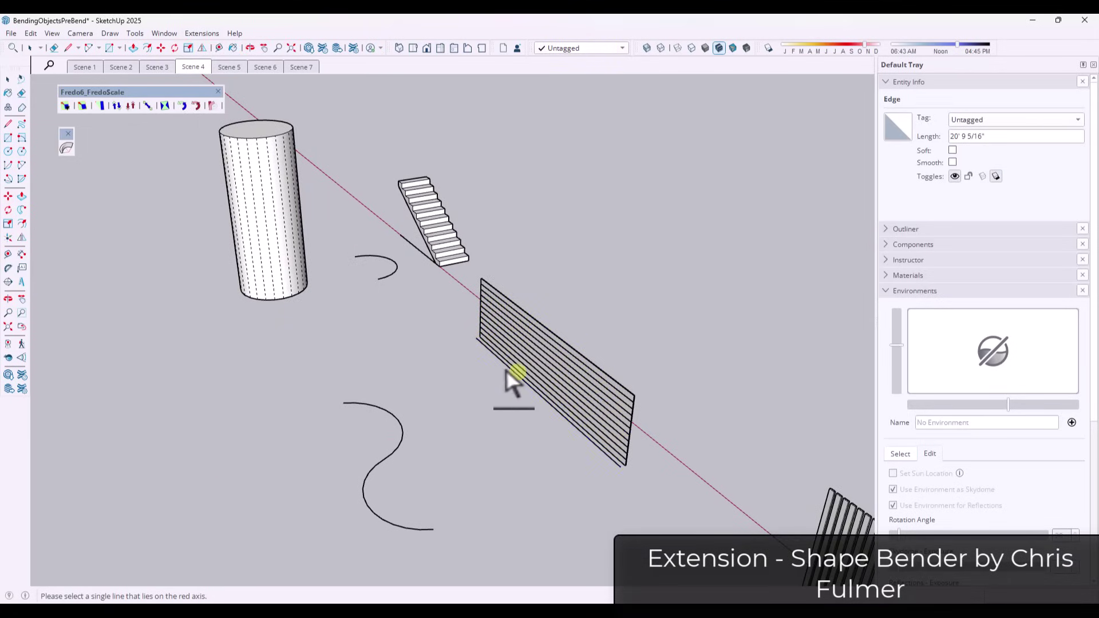
pyautogui.click(400, 441)
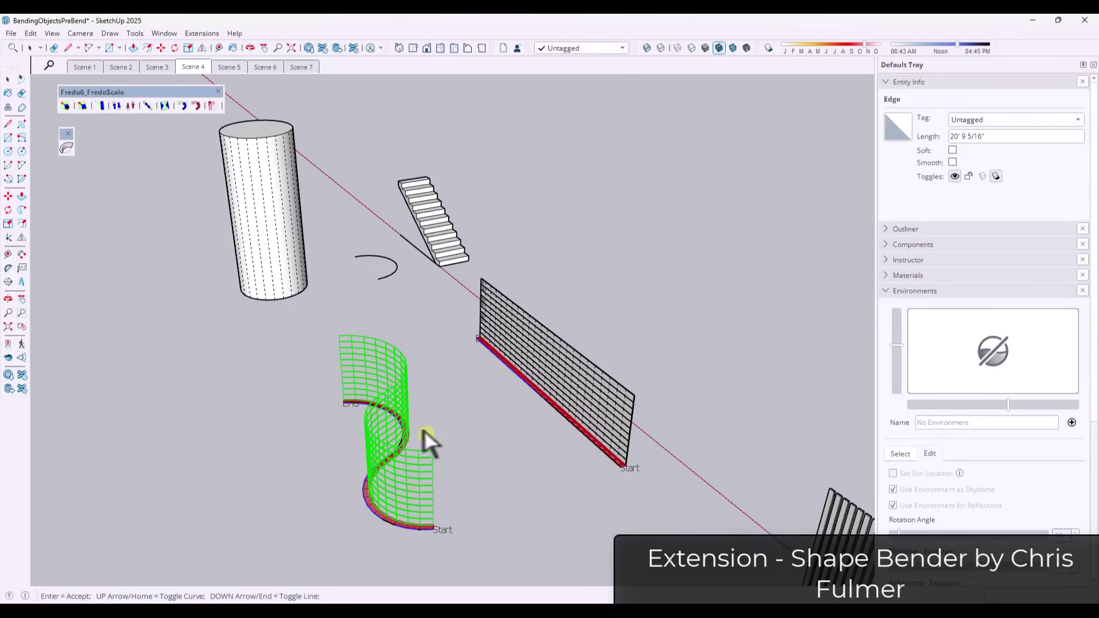
pyautogui.moveTo(481, 418); pyautogui.dragTo(284, 427, button='middle')
pyautogui.press('Return')
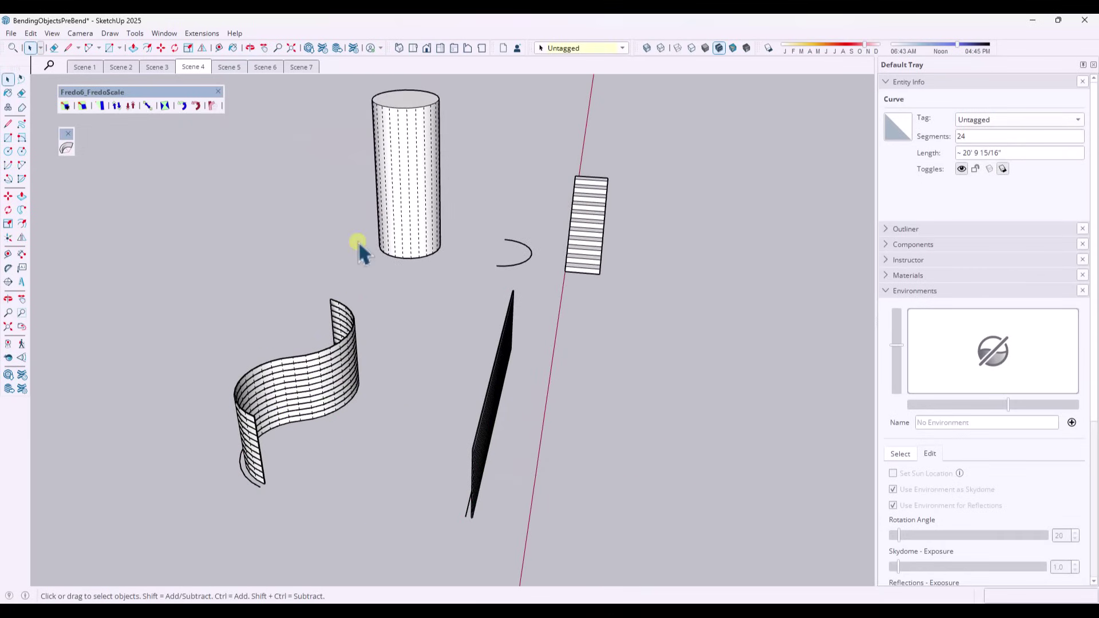
# - Bend the straight staircase along the arc with Shape Bender
pyautogui.moveTo(359, 251); pyautogui.dragTo(529, 257, button='middle')
pyautogui.click(527, 255)
pyautogui.click(201, 35)
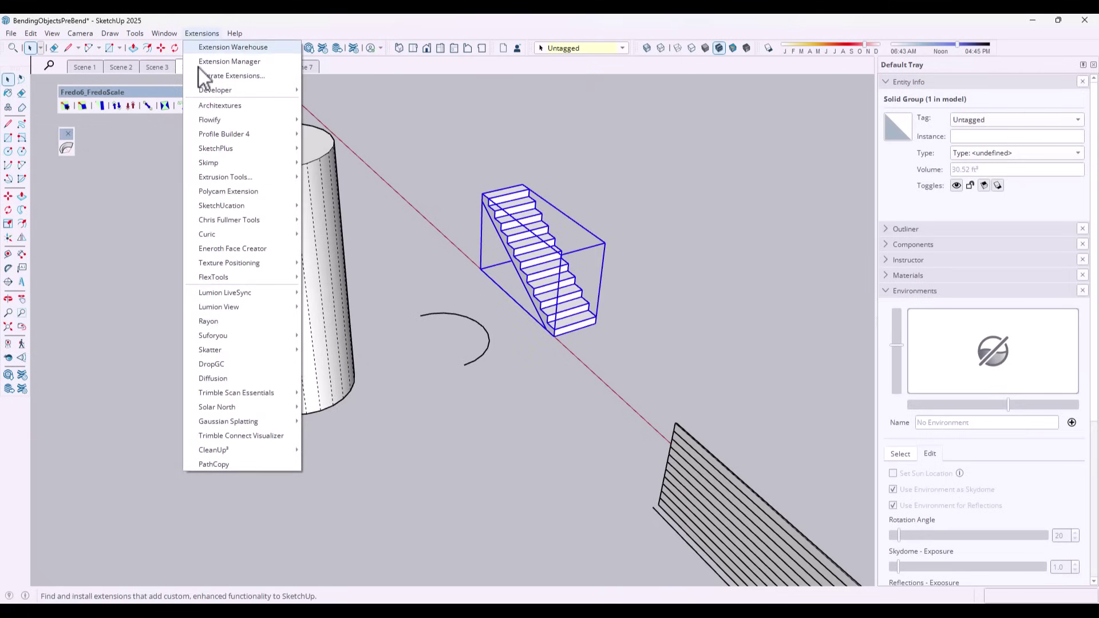
pyautogui.moveTo(237, 222)
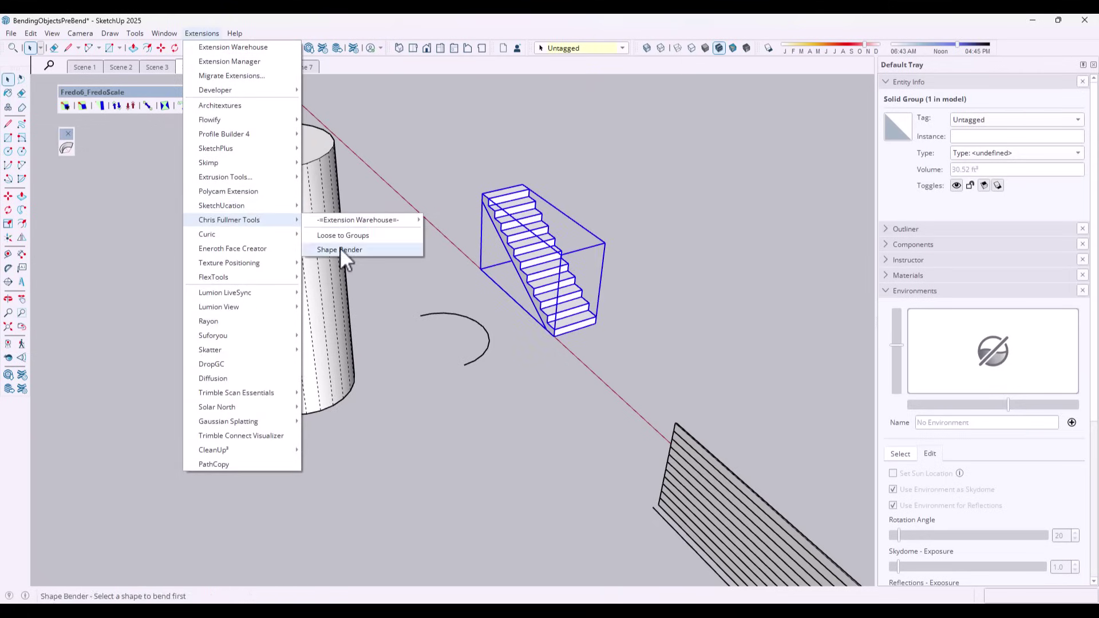
pyautogui.click(341, 250)
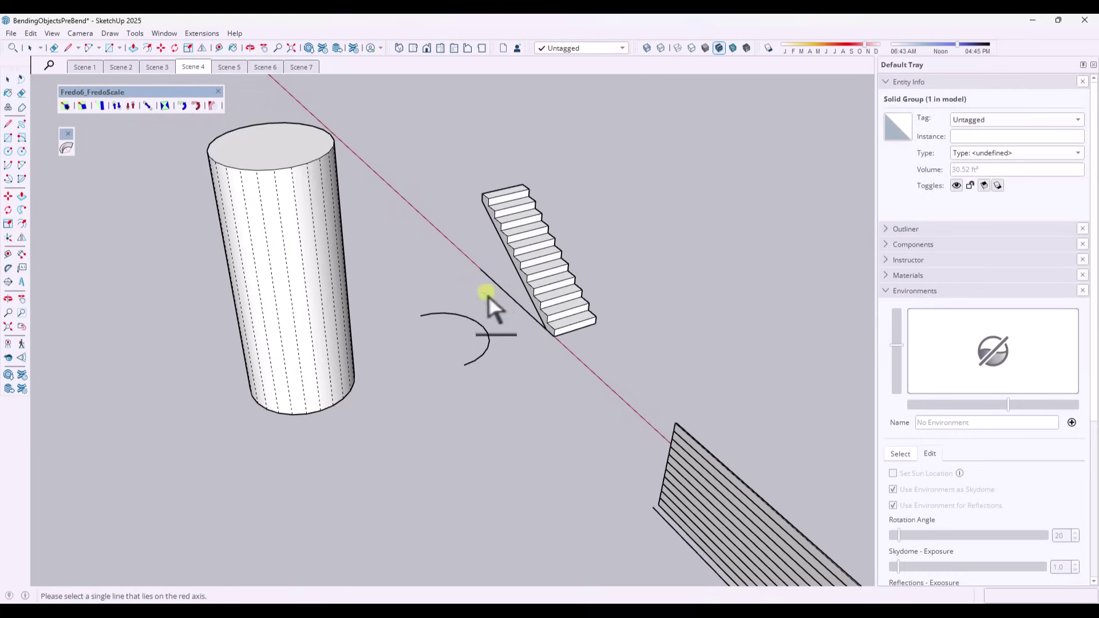
pyautogui.click(470, 325)
pyautogui.moveTo(494, 325); pyautogui.dragTo(279, 288, button='middle')
pyautogui.press('Return')
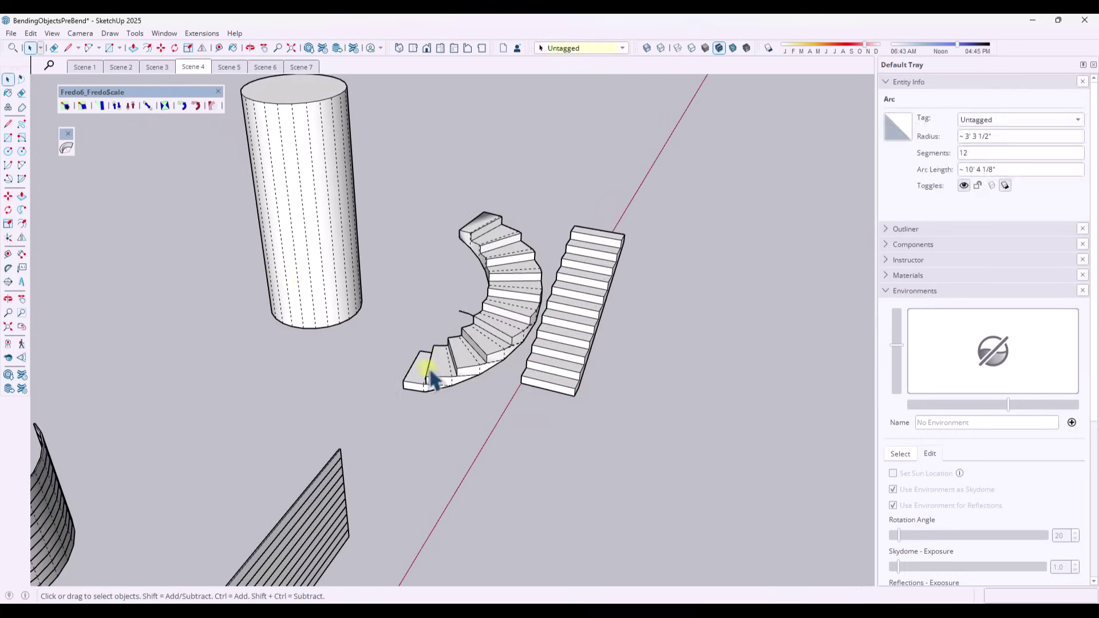
# - Move the curved staircase so it wraps around the tall cylinder
pyautogui.click(431, 377)
pyautogui.press('m')
pyautogui.click(417, 356)
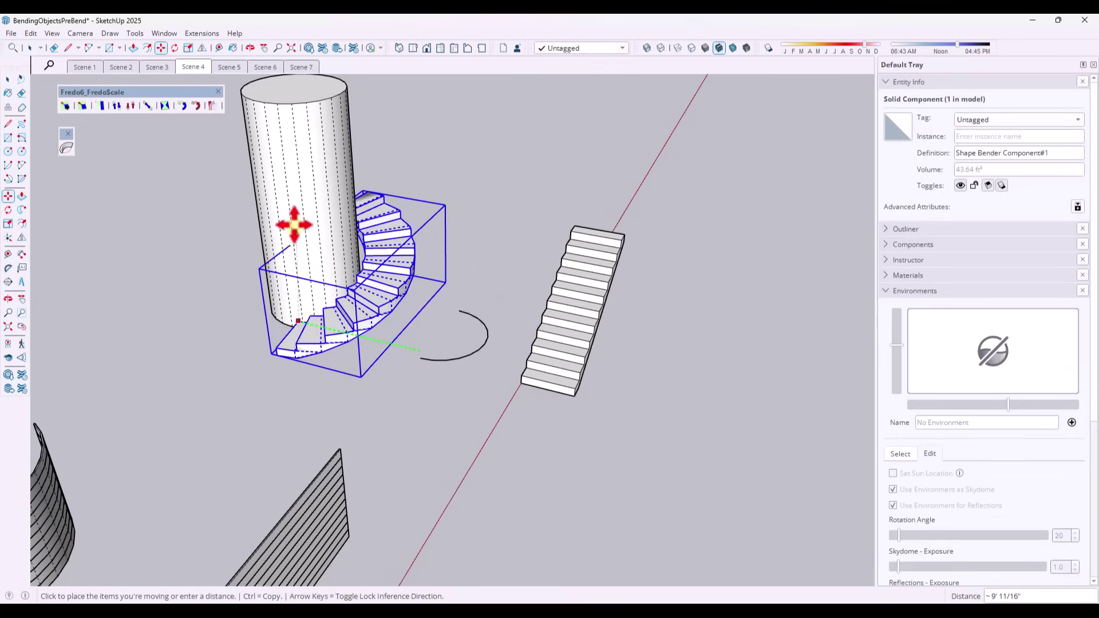
pyautogui.click(277, 212)
pyautogui.press('o')
pyautogui.moveTo(535, 215); pyautogui.dragTo(438, 255)
pyautogui.press('space')
# - In Scene 5, twist the right column by -114.2 degrees with Box Twist
pyautogui.click(224, 65)
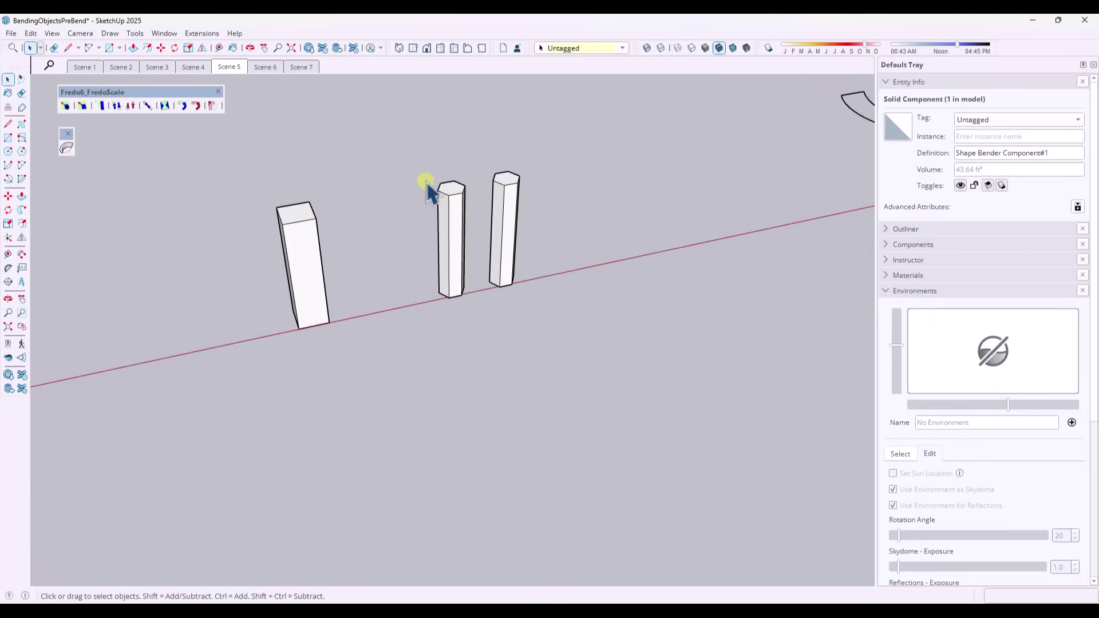
pyautogui.click(496, 224)
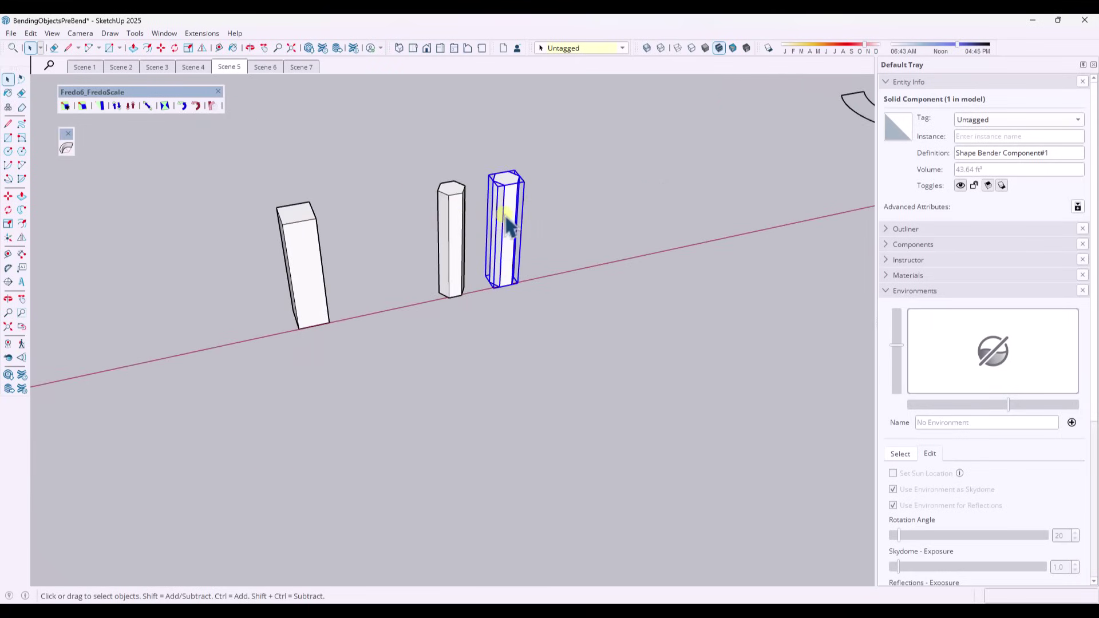
pyautogui.click(165, 105)
pyautogui.click(506, 177)
pyautogui.click(624, 156)
pyautogui.click(510, 323)
pyautogui.moveTo(579, 187); pyautogui.dragTo(490, 225, button='middle')
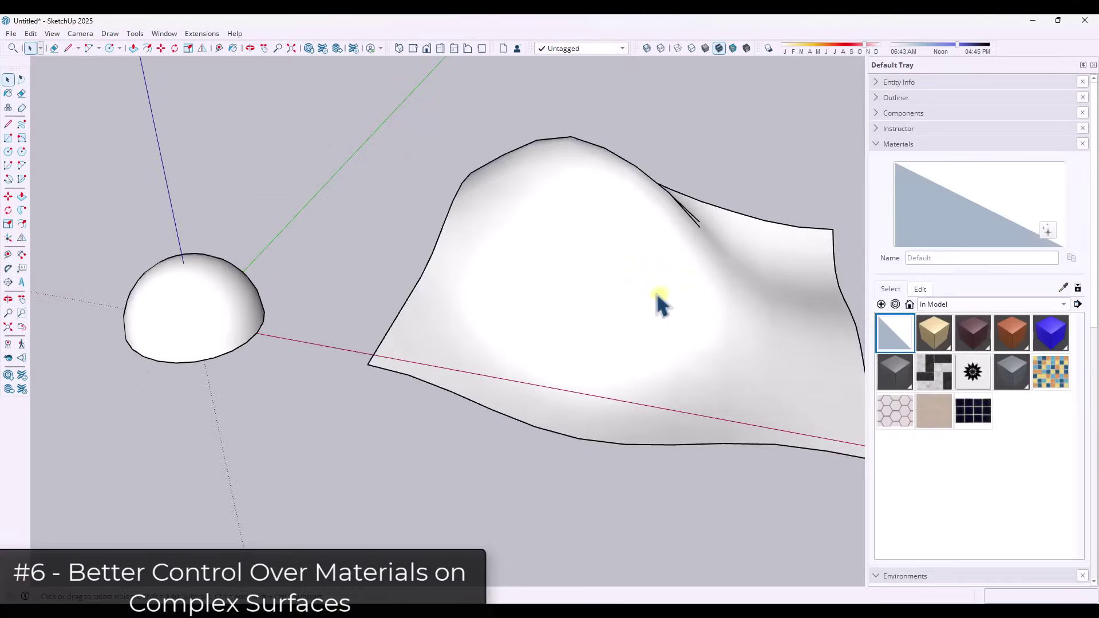
# - Orbit around the curved surface and draw a flat rectangle face beside it
pyautogui.moveTo(657, 299); pyautogui.dragTo(545, 283, button='middle')
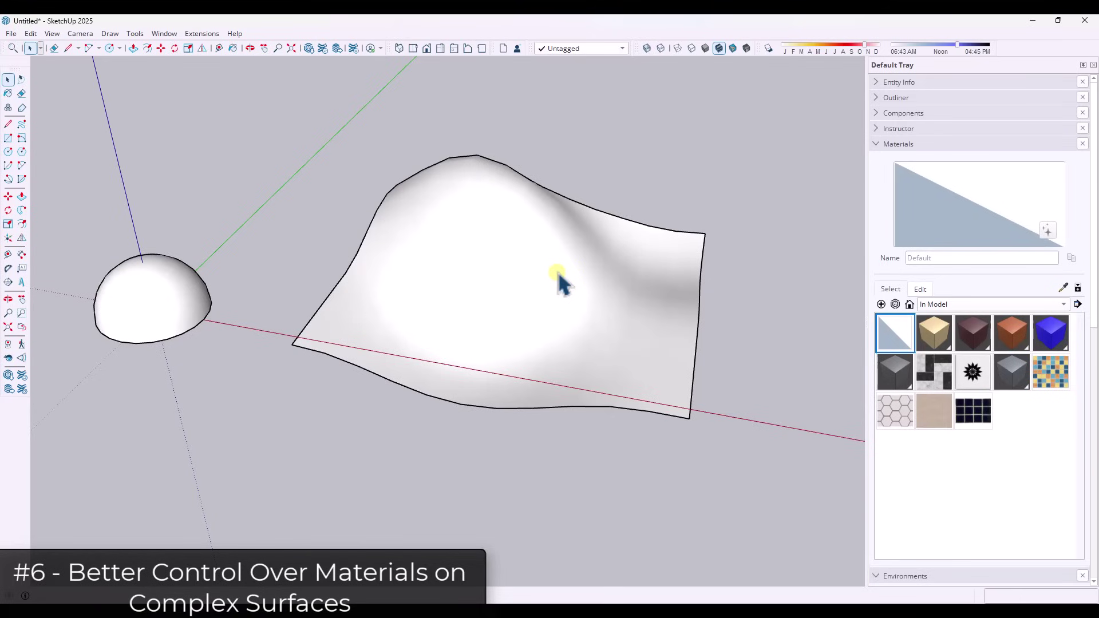
pyautogui.moveTo(523, 269); pyautogui.dragTo(589, 275, button='middle')
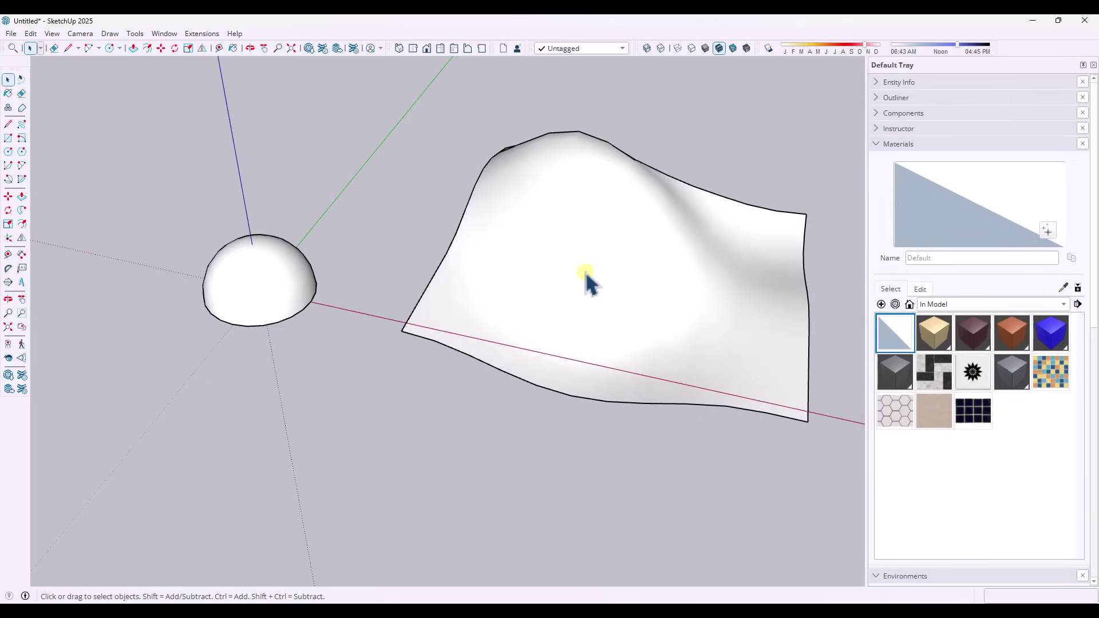
pyautogui.scroll(-5, 269, 286)
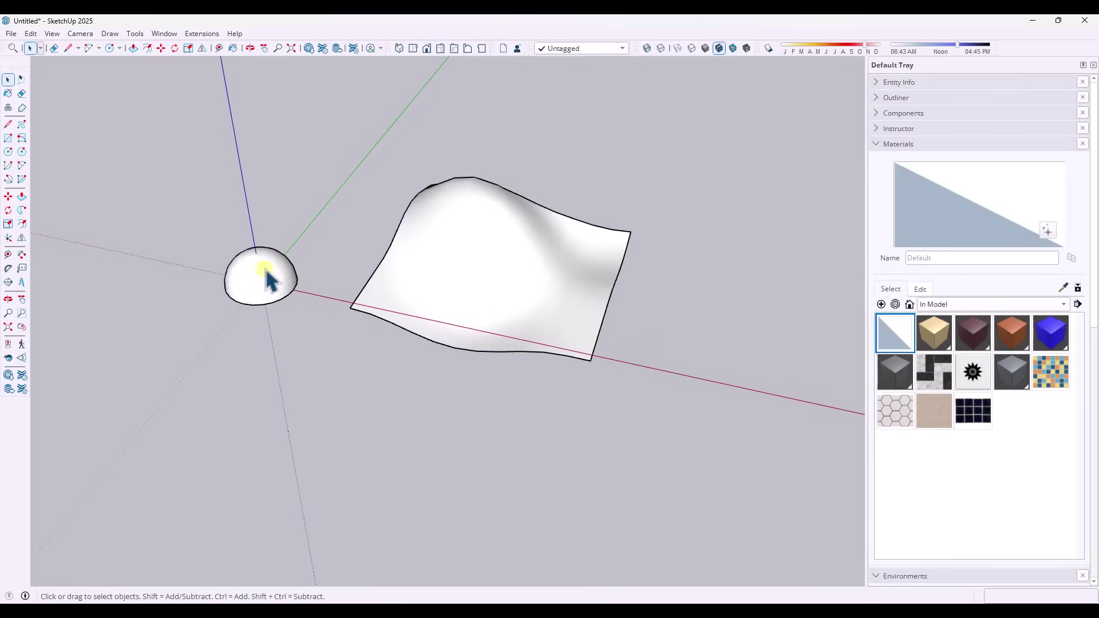
pyautogui.press('r')
pyautogui.click(154, 226)
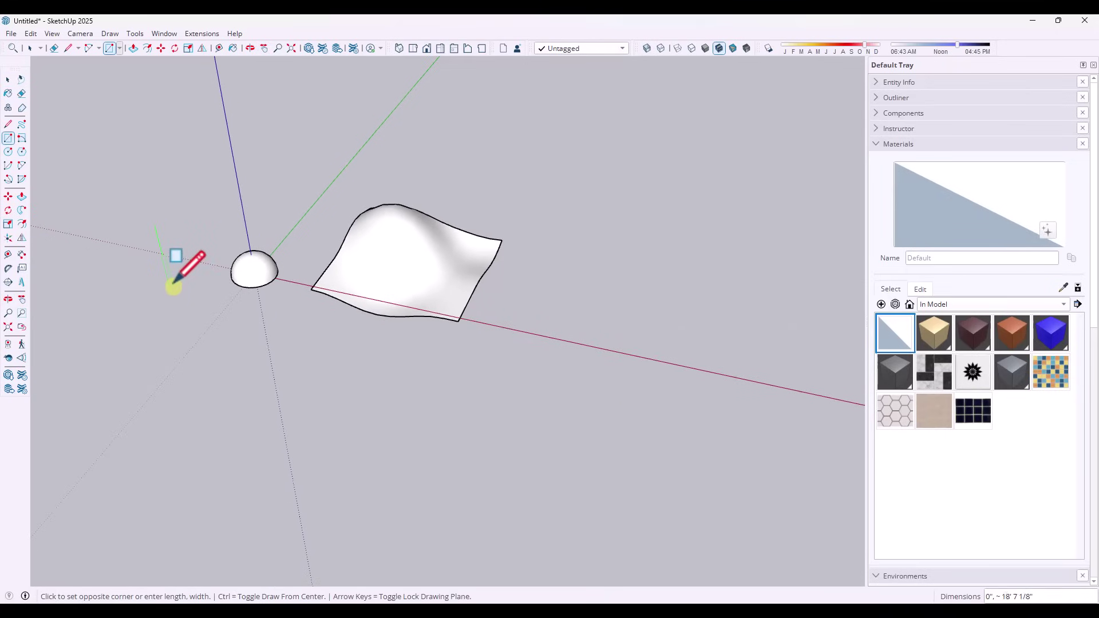
pyautogui.click(176, 278)
pyautogui.press('space')
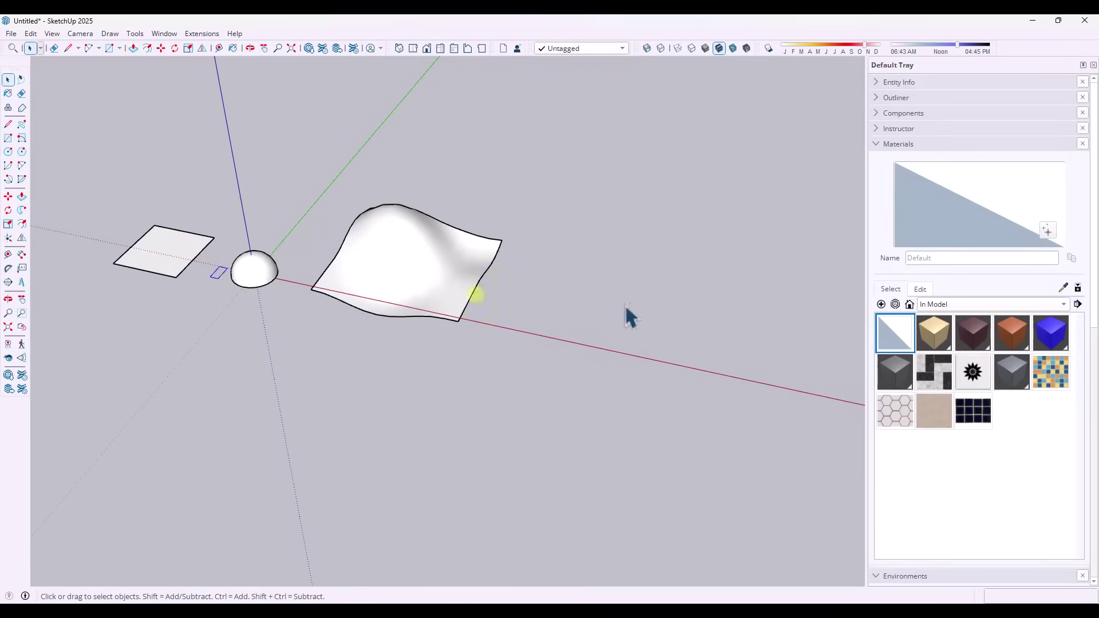
# - Paint the rectangle with Herringbone and keep Herringbone selected for the dome
pyautogui.click(934, 372)
pyautogui.click(150, 255)
pyautogui.scroll(5, 137, 226)
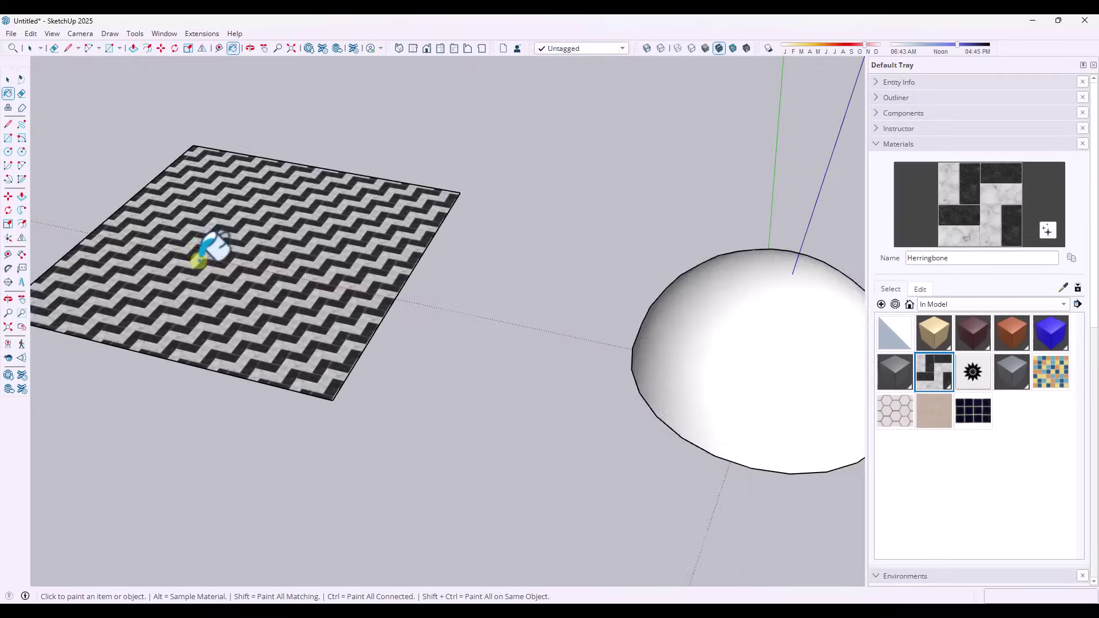
pyautogui.scroll(-4, 269, 252)
pyautogui.press('space')
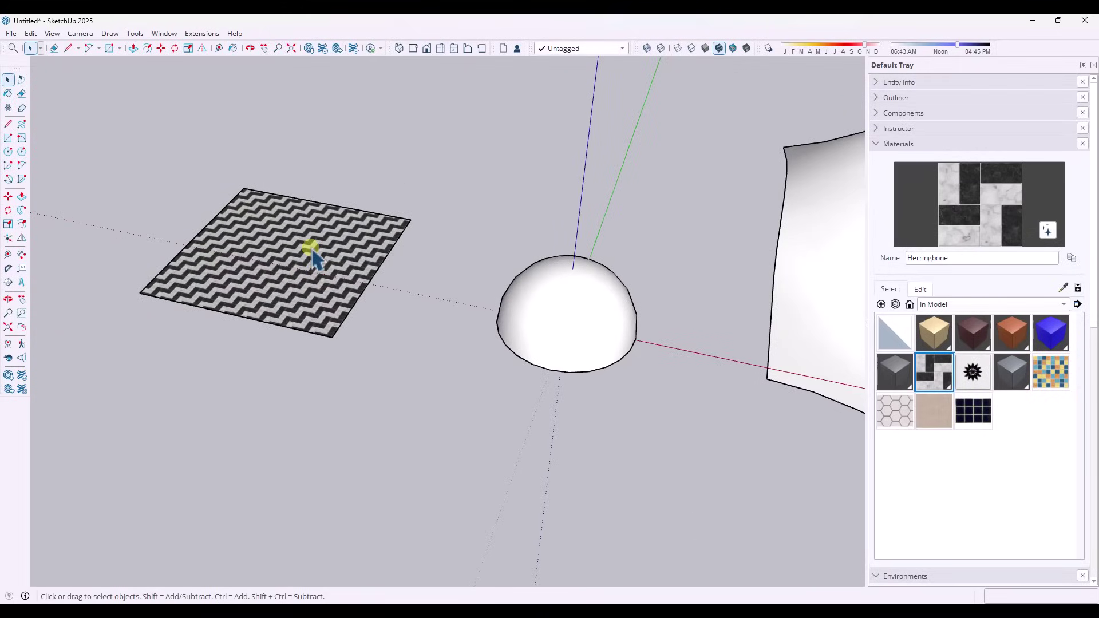
pyautogui.moveTo(486, 309); pyautogui.dragTo(229, 289, button='middle')
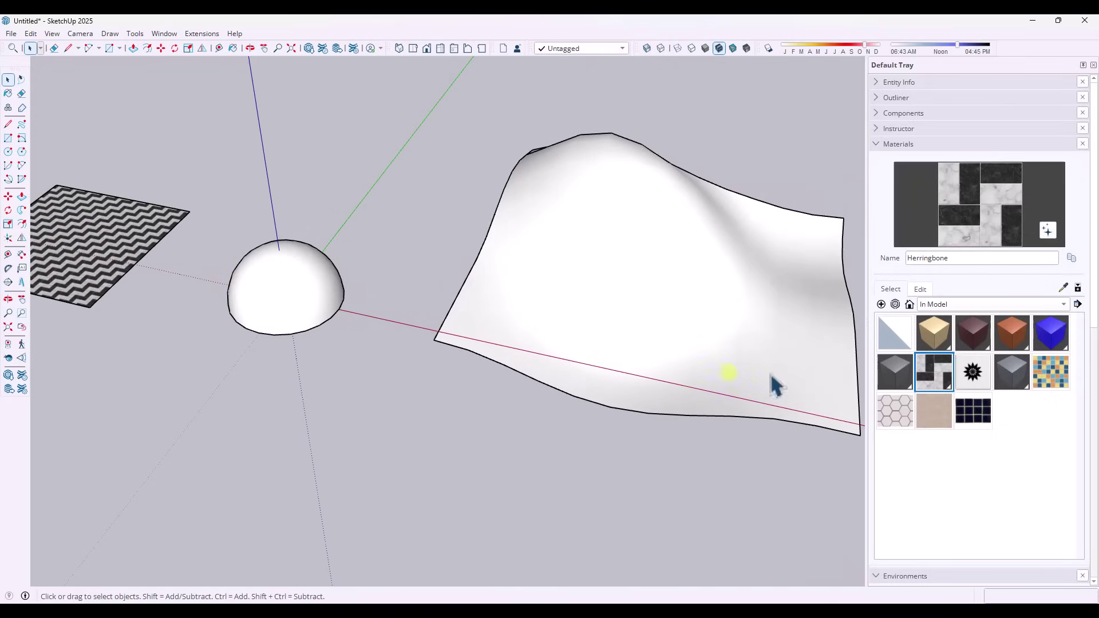
pyautogui.click(946, 374)
# - Paint the dome with the Herringbone material
pyautogui.click(286, 265)
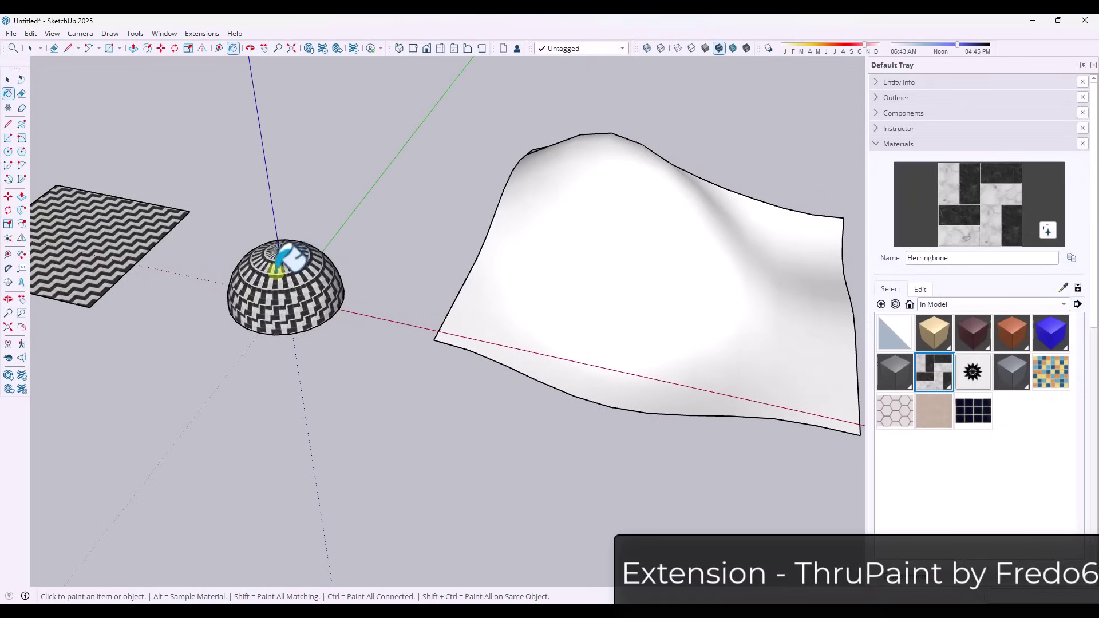
pyautogui.scroll(3, 285, 272)
pyautogui.scroll(3, 283, 274)
pyautogui.moveTo(285, 287)
pyautogui.mouseDown(button='middle')
pyautogui.moveTo(530, 120)
pyautogui.moveTo(641, 105)
pyautogui.moveTo(504, 196)
pyautogui.moveTo(388, 299)
pyautogui.moveTo(437, 309)
pyautogui.moveTo(363, 311)
pyautogui.moveTo(366, 289)
pyautogui.mouseUp(button='middle')
pyautogui.scroll(-3, 385, 287)
pyautogui.press('space')
# - Enable the Fredo6_ThruPaint extension in the SketchUcation Plugins Manager
pyautogui.click(201, 33)
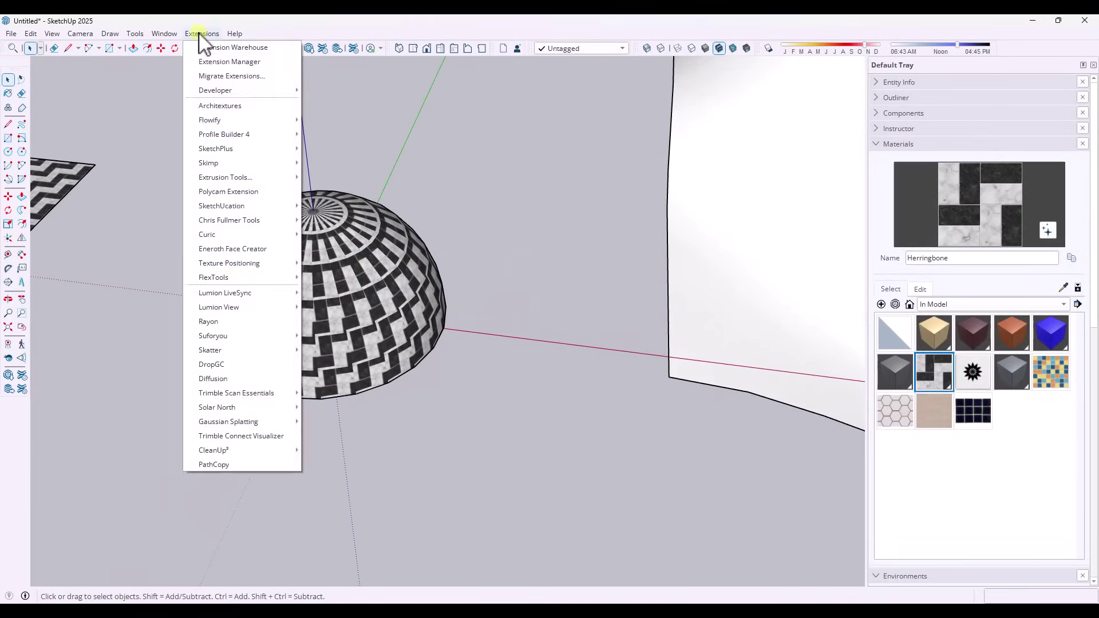
pyautogui.moveTo(232, 206)
pyautogui.click(366, 219)
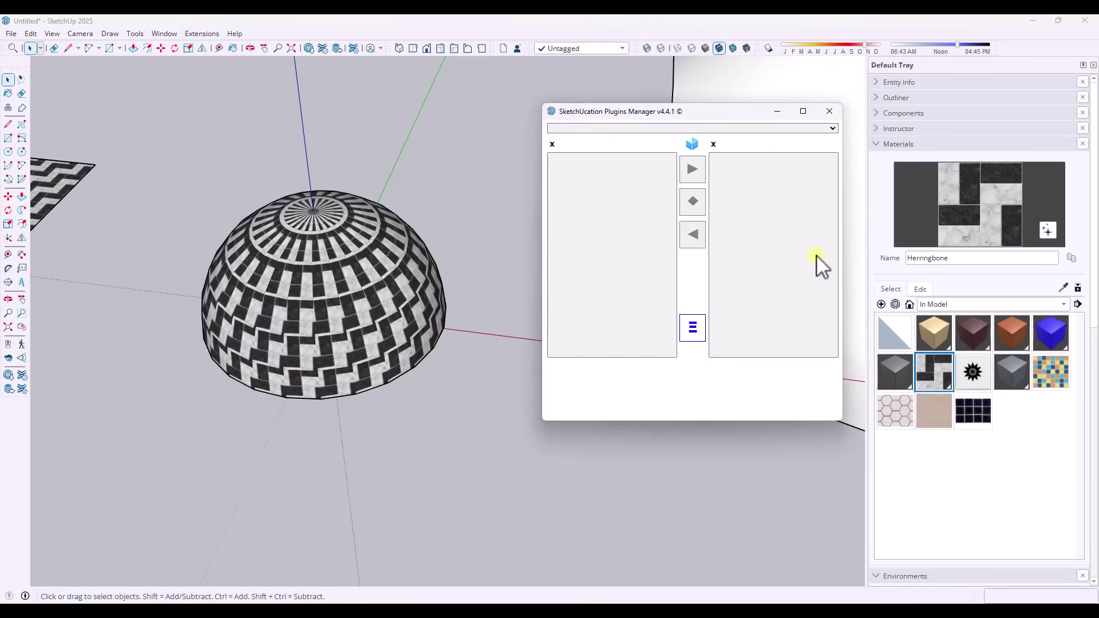
pyautogui.moveTo(831, 175); pyautogui.dragTo(836, 240)
pyautogui.click(741, 291)
pyautogui.click(694, 245)
pyautogui.click(829, 111)
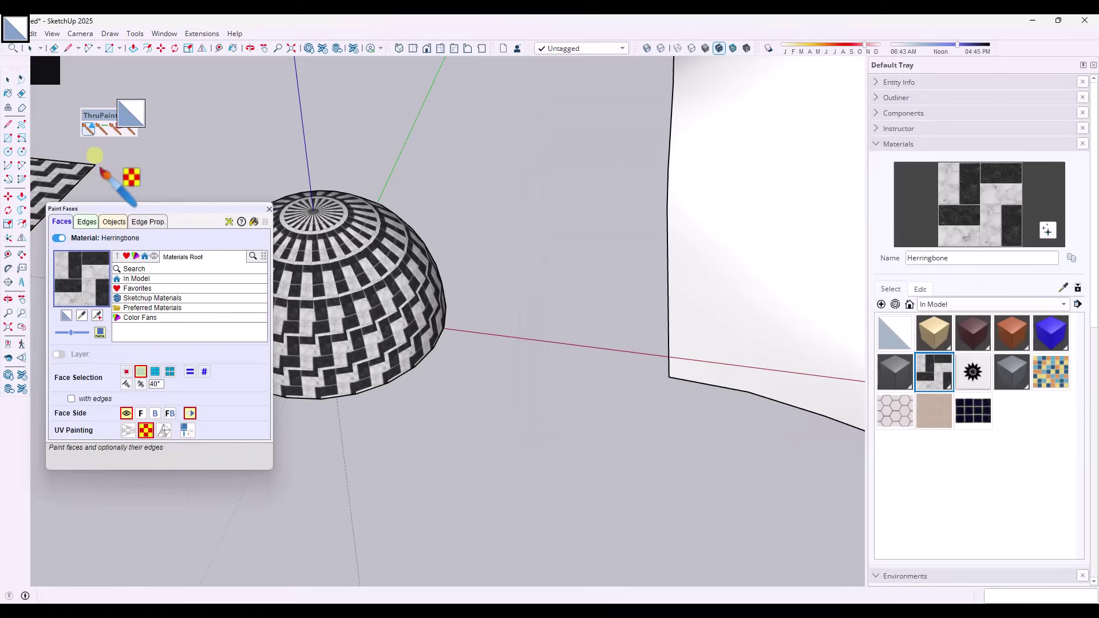
# - Apply ThruPaint to the dome, shift the texture, and repaint it with a different mapping mode
pyautogui.click(352, 275)
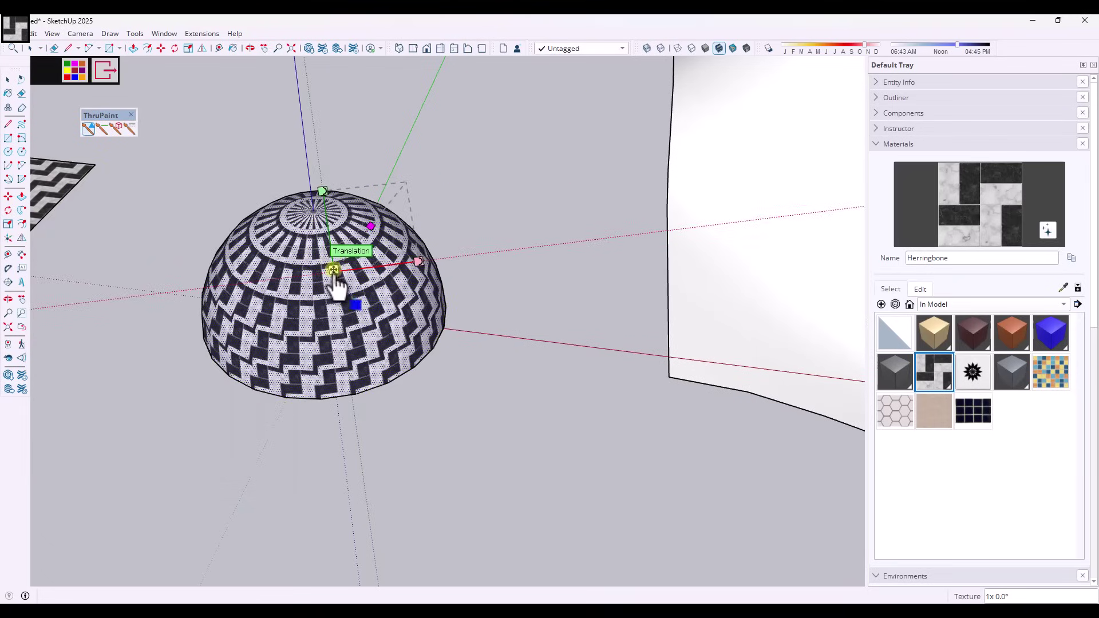
pyautogui.moveTo(334, 269); pyautogui.dragTo(336, 293)
pyautogui.click(557, 165)
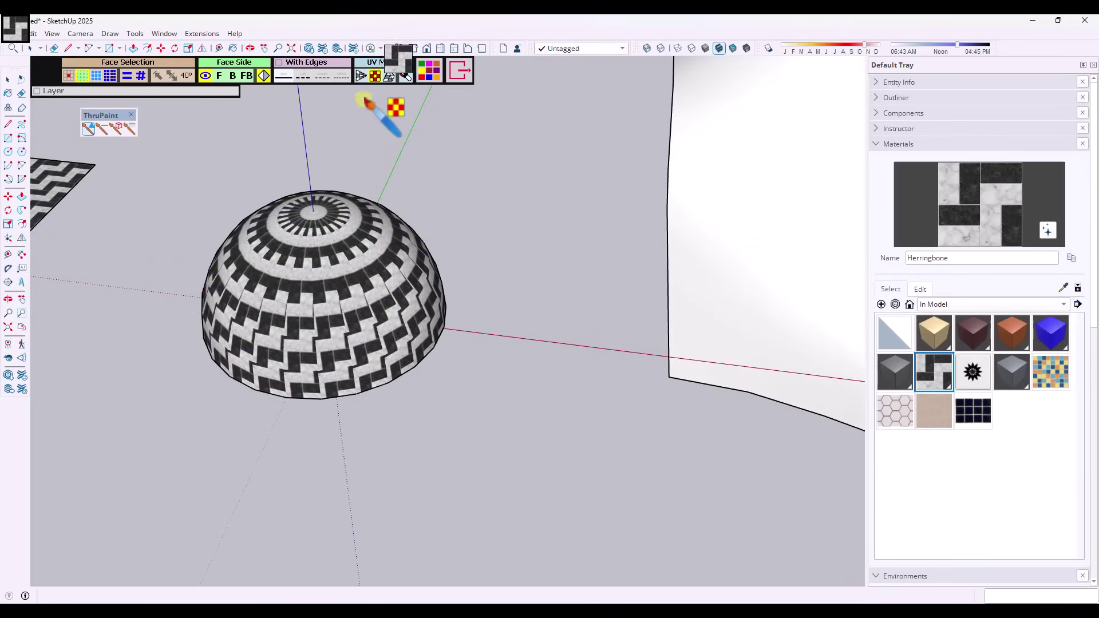
pyautogui.click(360, 76)
pyautogui.click(307, 234)
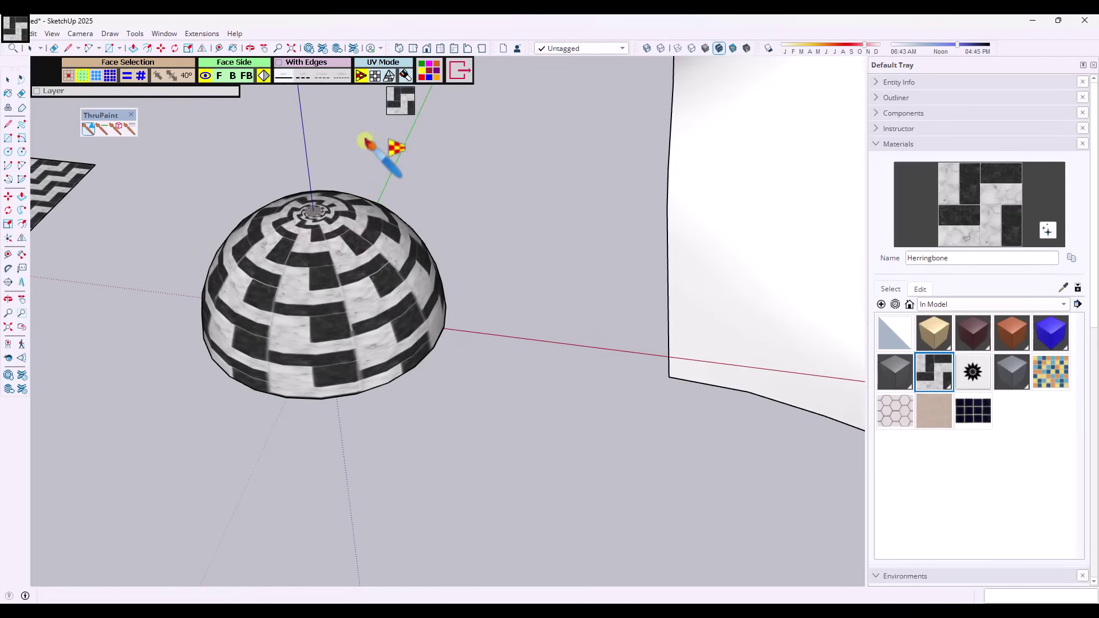
# - Use ThruPaint's visual handles to scale the dome's herringbone pattern down uniformly
pyautogui.click(312, 243)
pyautogui.moveTo(346, 232); pyautogui.dragTo(329, 278)
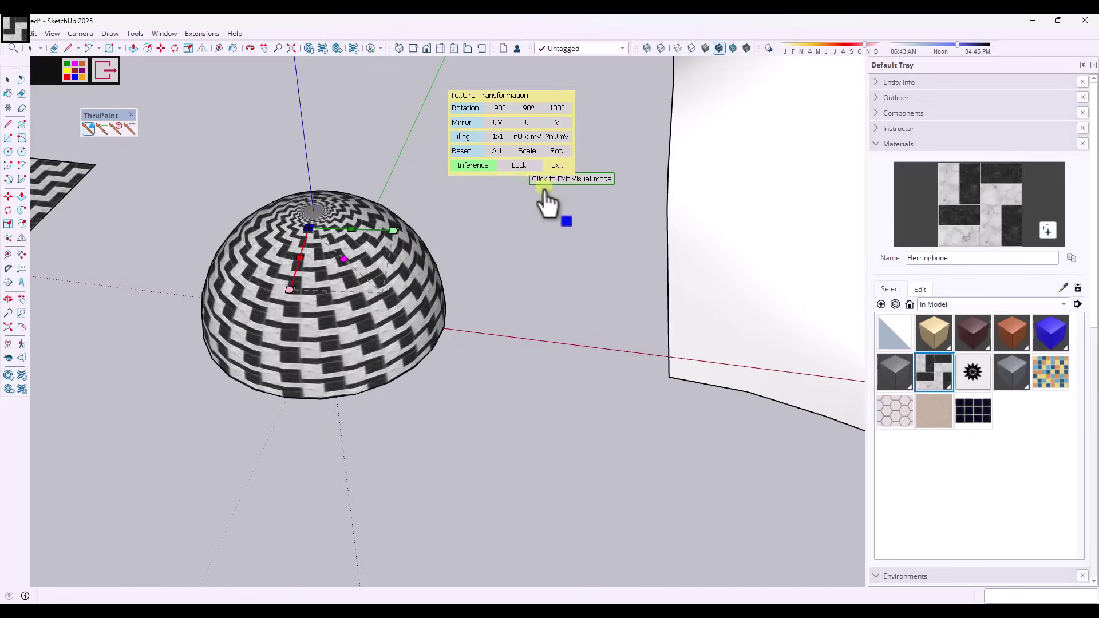
pyautogui.click(544, 184)
pyautogui.click(357, 246)
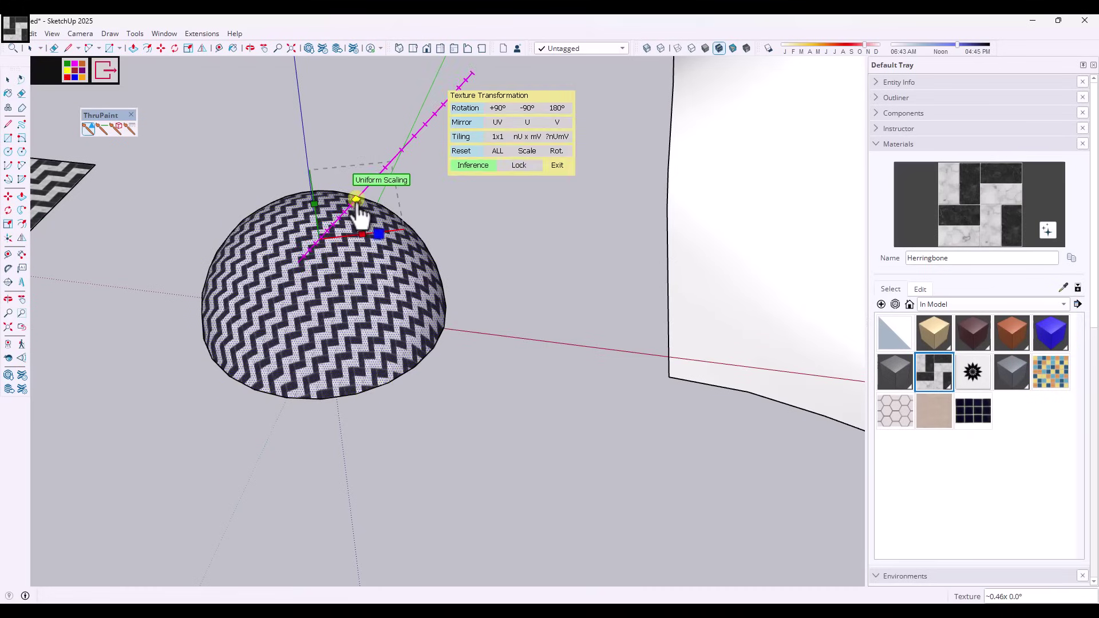
pyautogui.moveTo(356, 199)
pyautogui.mouseDown()
pyautogui.moveTo(385, 206)
pyautogui.moveTo(366, 216)
pyautogui.mouseUp()
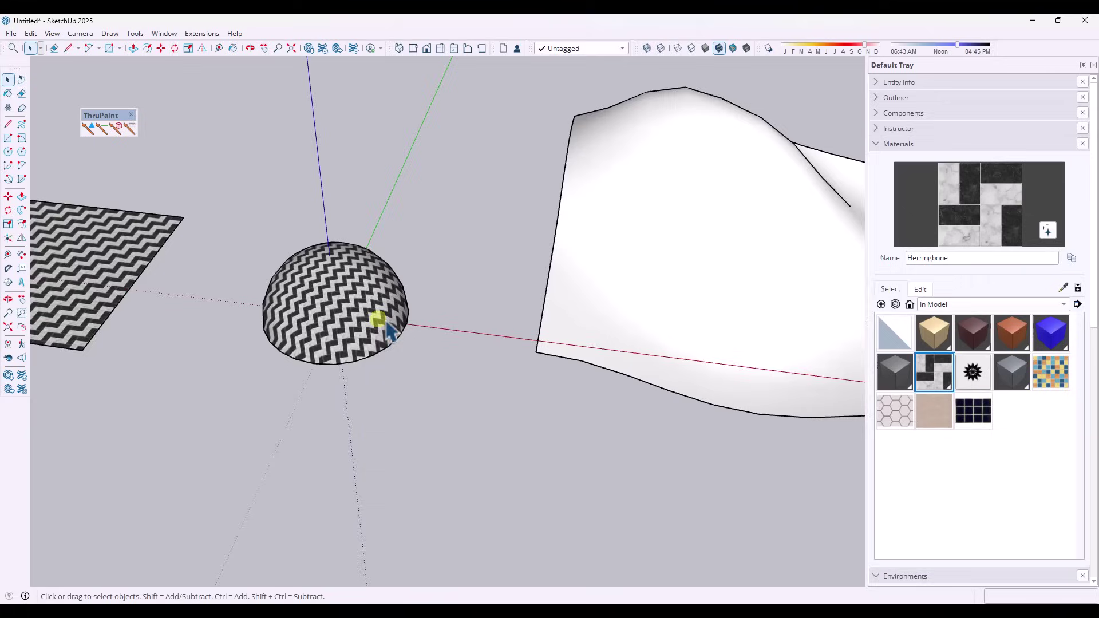
# - Enlarge the rectangle's herringbone pattern with Texture > Position
pyautogui.moveTo(389, 331); pyautogui.dragTo(191, 307, button='middle')
pyautogui.rightClick(207, 303)
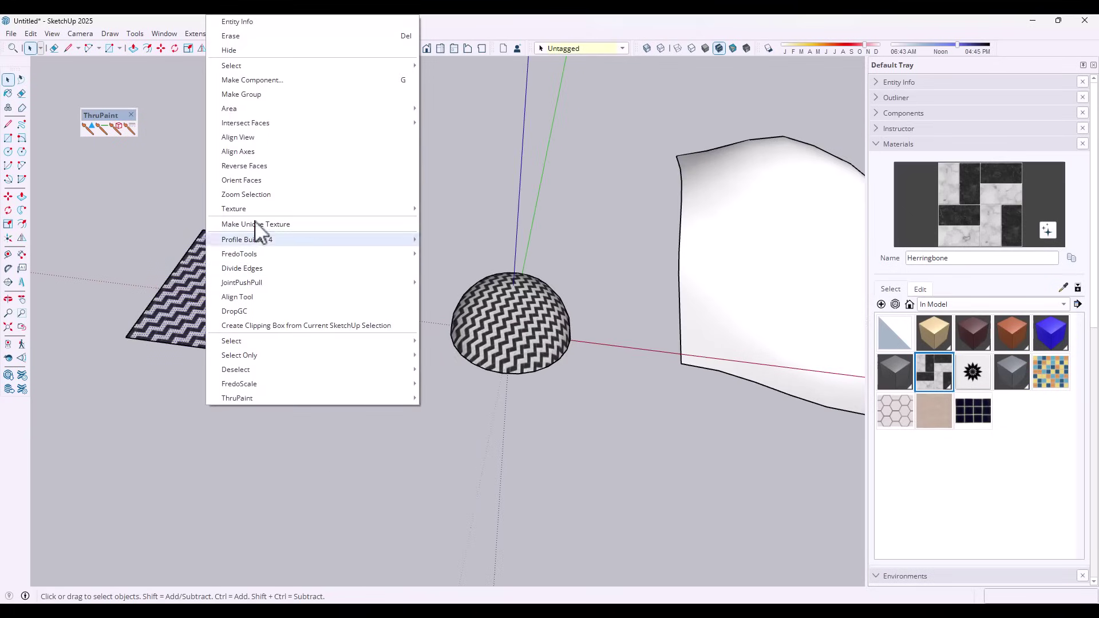
pyautogui.moveTo(263, 212)
pyautogui.click(462, 220)
pyautogui.scroll(5, 243, 321)
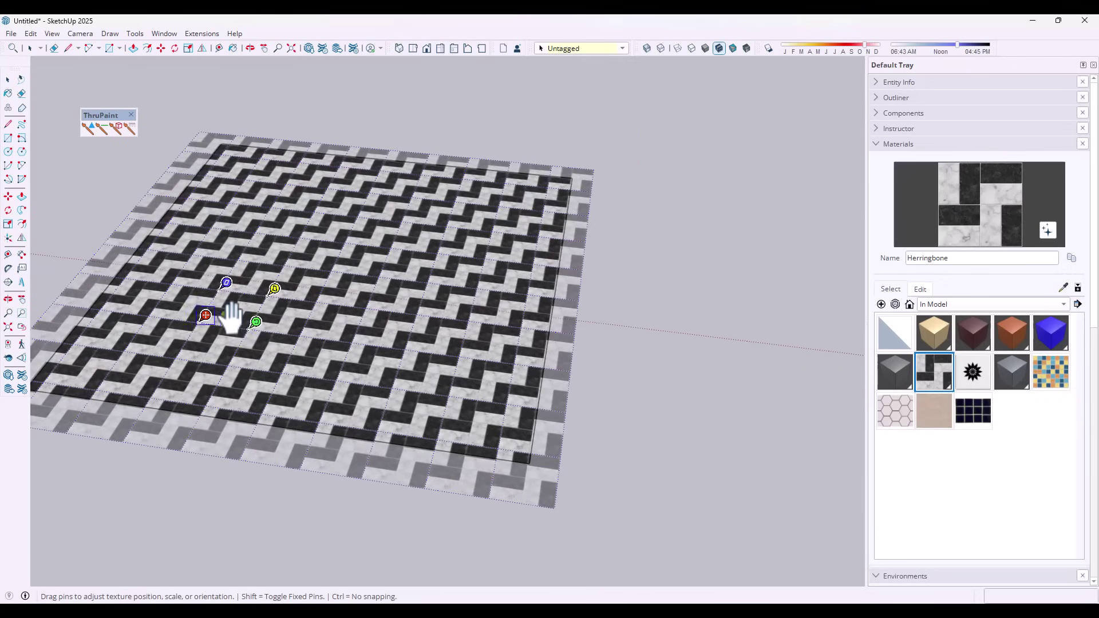
pyautogui.moveTo(256, 321); pyautogui.dragTo(305, 329)
pyautogui.scroll(3, 286, 329)
pyautogui.press('Return')
pyautogui.scroll(-3, 296, 326)
pyautogui.scroll(-5, 228, 312)
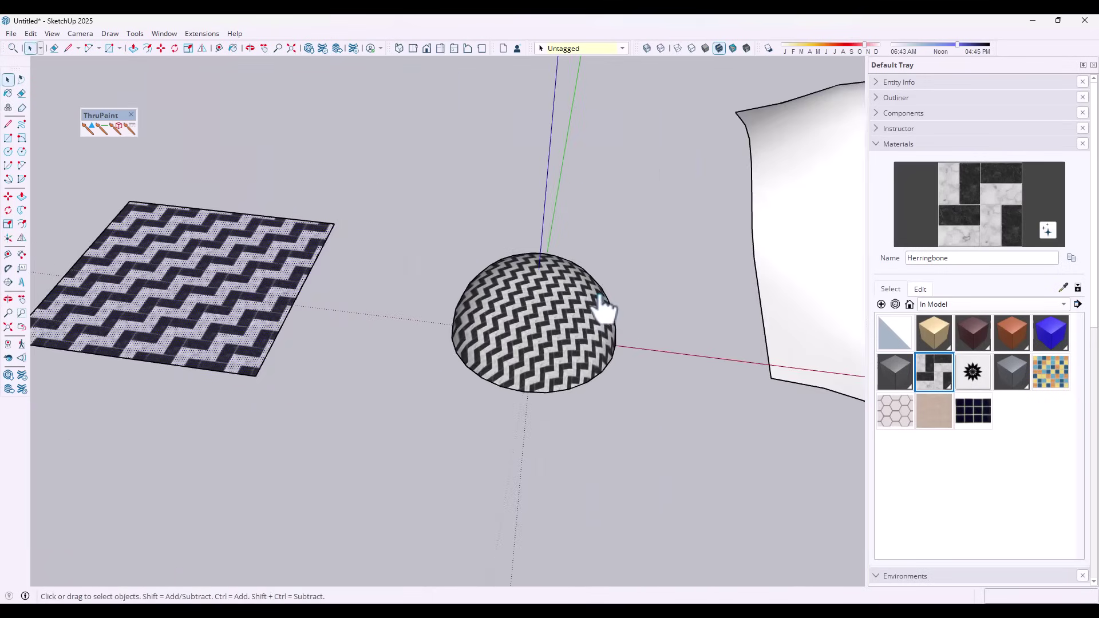
# - Paint the curved terrain with the Herringbone material
pyautogui.click(573, 298)
pyautogui.rightClick(556, 302)
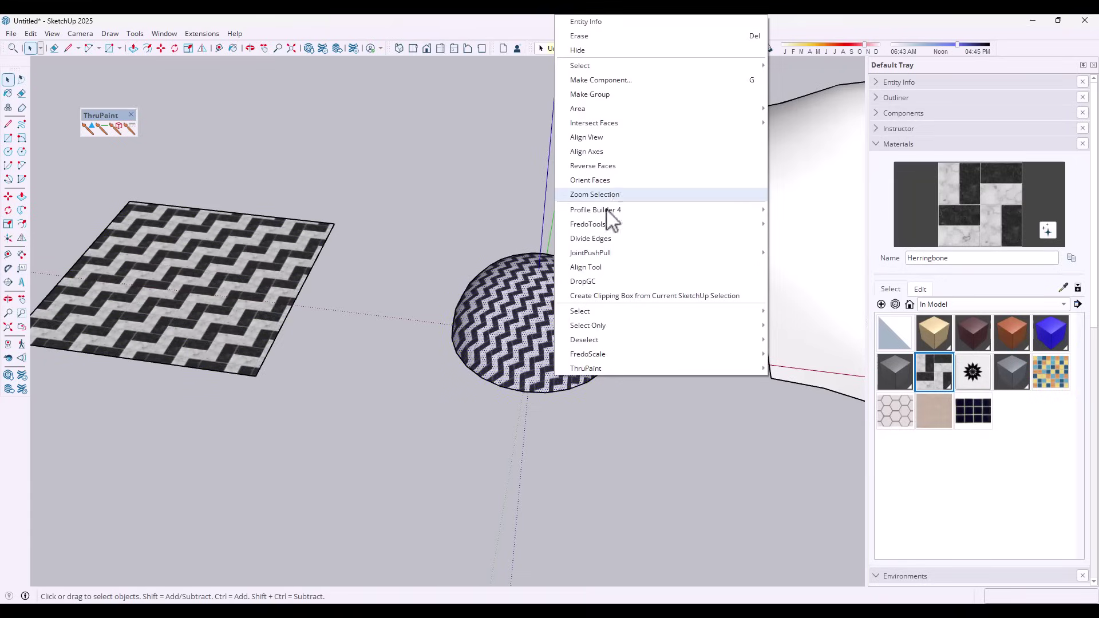
pyautogui.click(433, 320)
pyautogui.moveTo(478, 290)
pyautogui.mouseDown(button='middle')
pyautogui.moveTo(258, 281)
pyautogui.moveTo(257, 299)
pyautogui.moveTo(388, 323)
pyautogui.moveTo(336, 343)
pyautogui.moveTo(528, 359)
pyautogui.mouseUp(button='middle')
pyautogui.click(941, 377)
pyautogui.click(628, 279)
pyautogui.scroll(-3, 628, 279)
pyautogui.scroll(3, 581, 195)
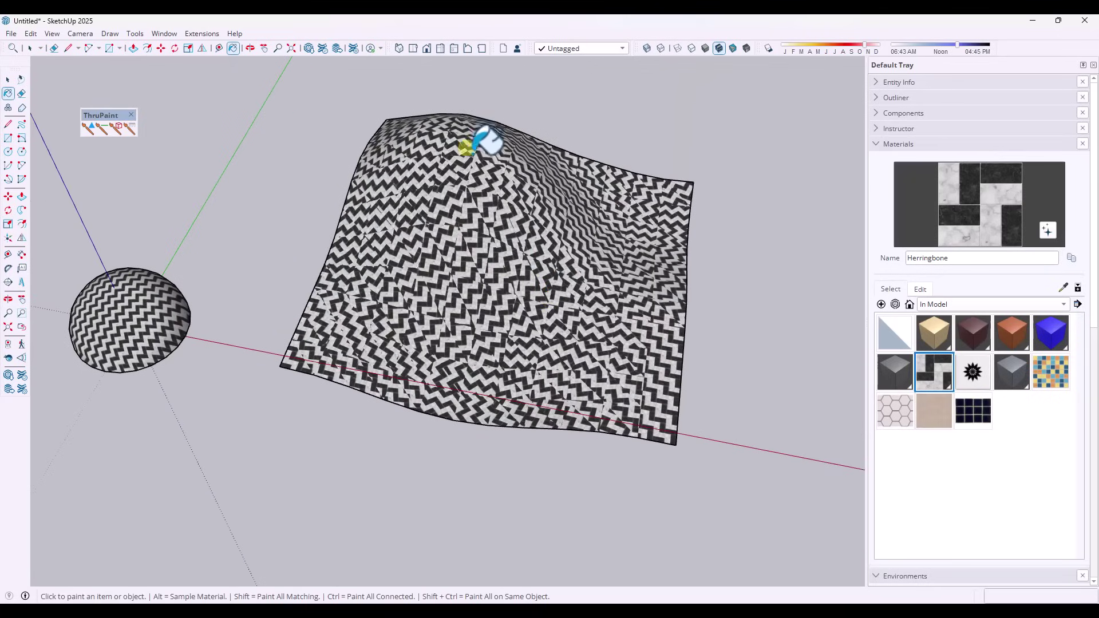
pyautogui.scroll(3, 564, 201)
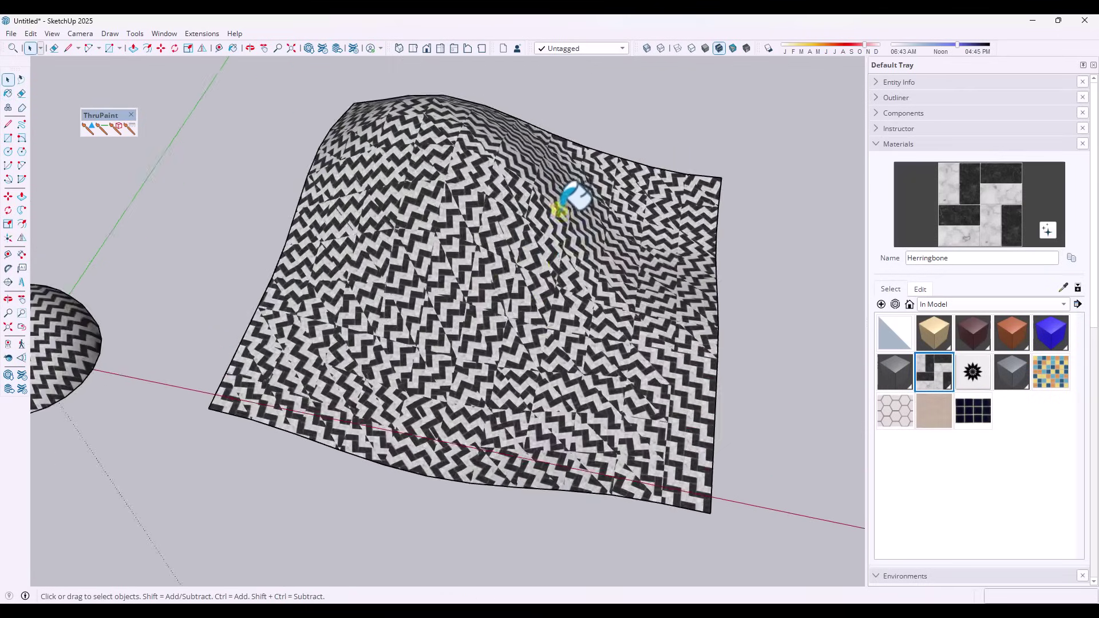
pyautogui.moveTo(564, 201); pyautogui.dragTo(538, 200, button='middle')
pyautogui.press('space')
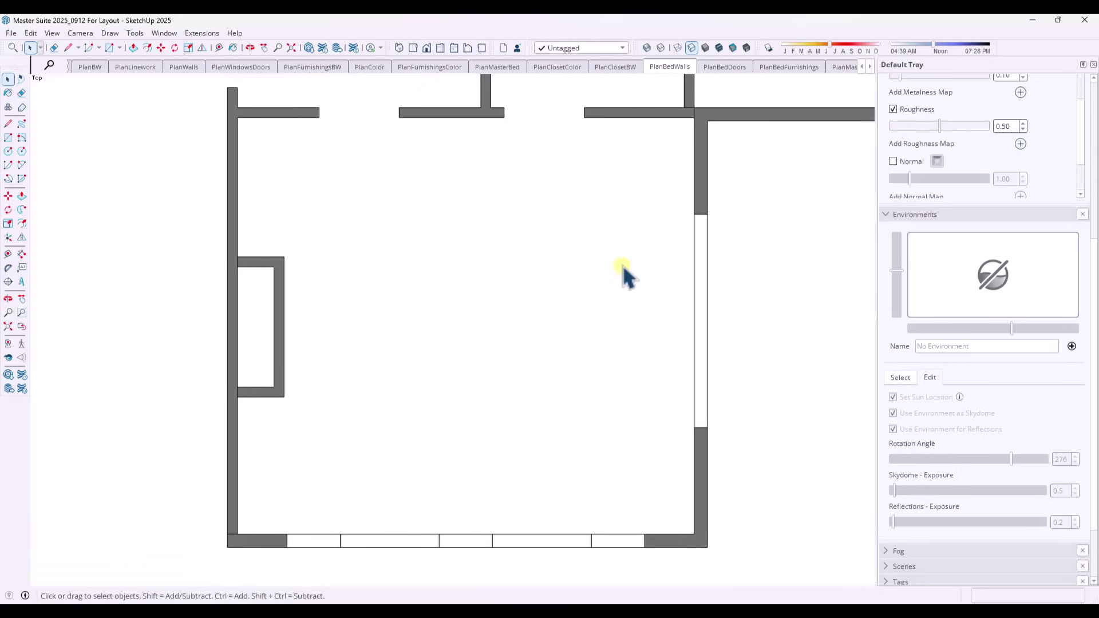
# - Inspect the wall group in Entity Info, then collapse Materials and expand the Tags panel
pyautogui.tripleClick(277, 305)
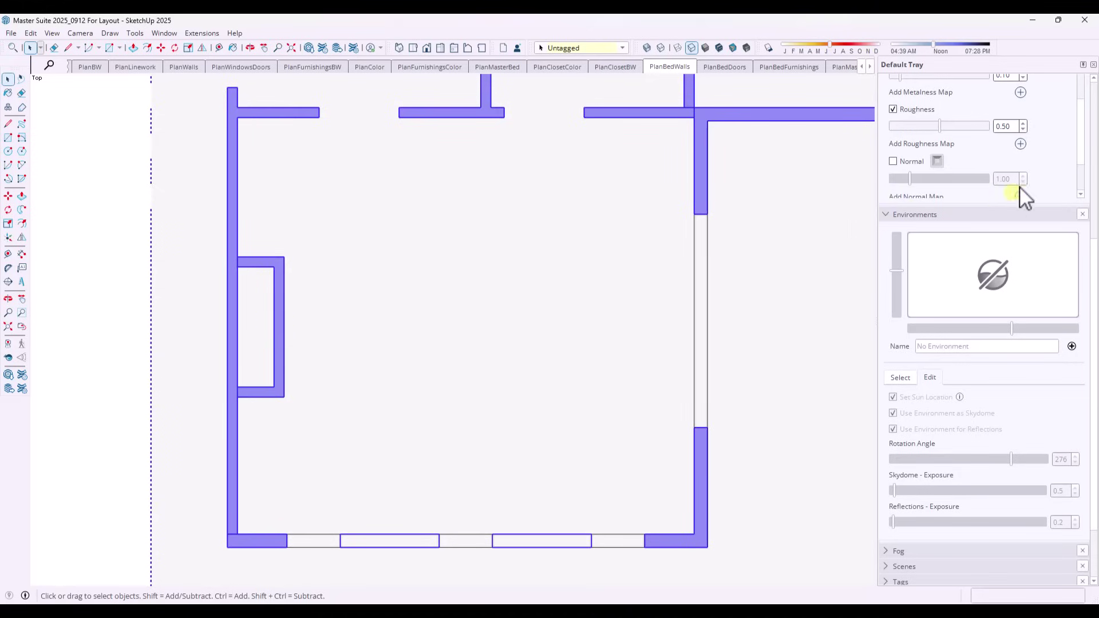
pyautogui.scroll(6, 1020, 189)
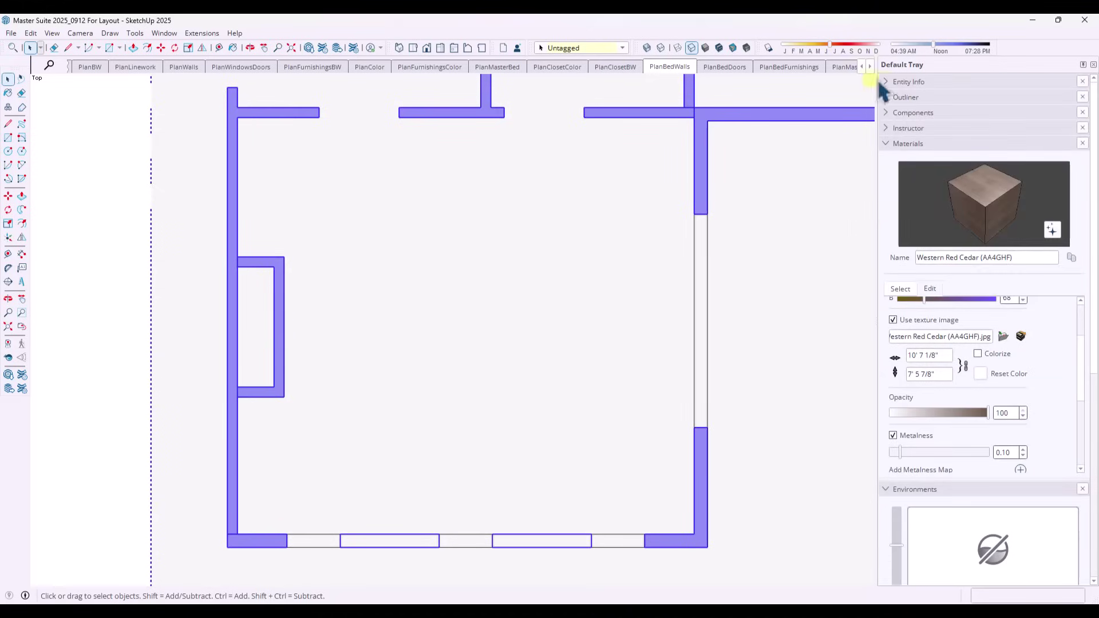
pyautogui.click(884, 82)
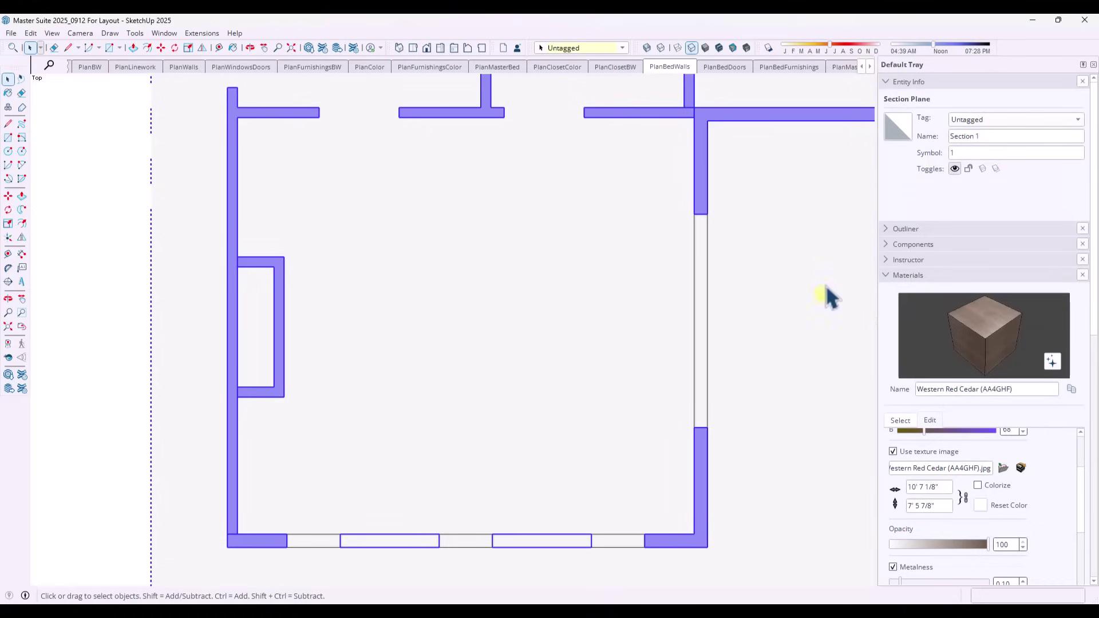
pyautogui.click(82, 293)
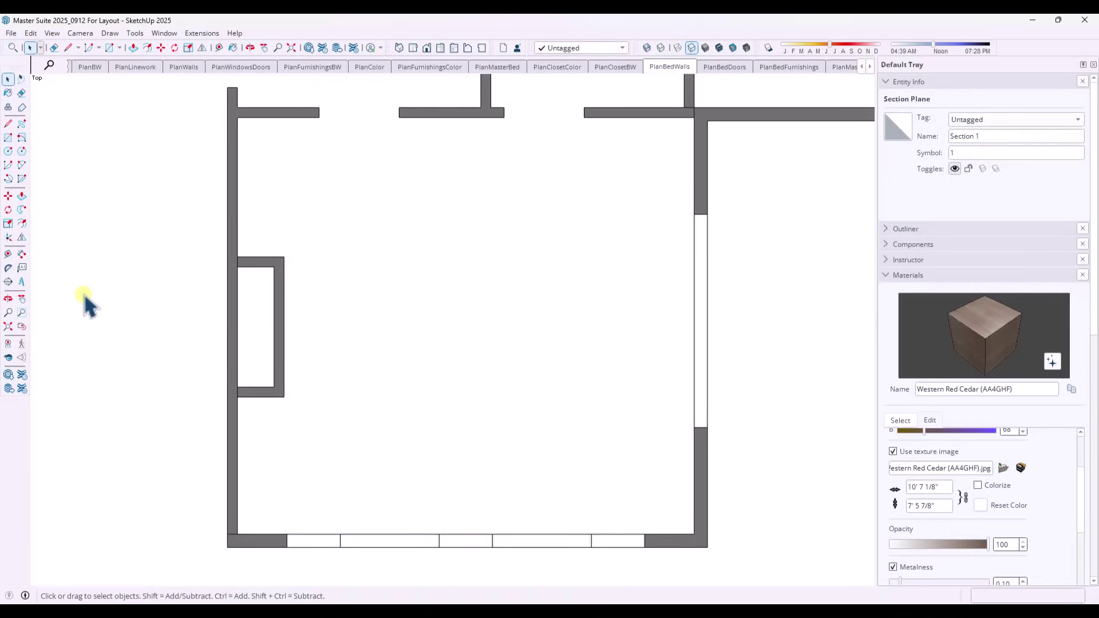
pyautogui.click(886, 275)
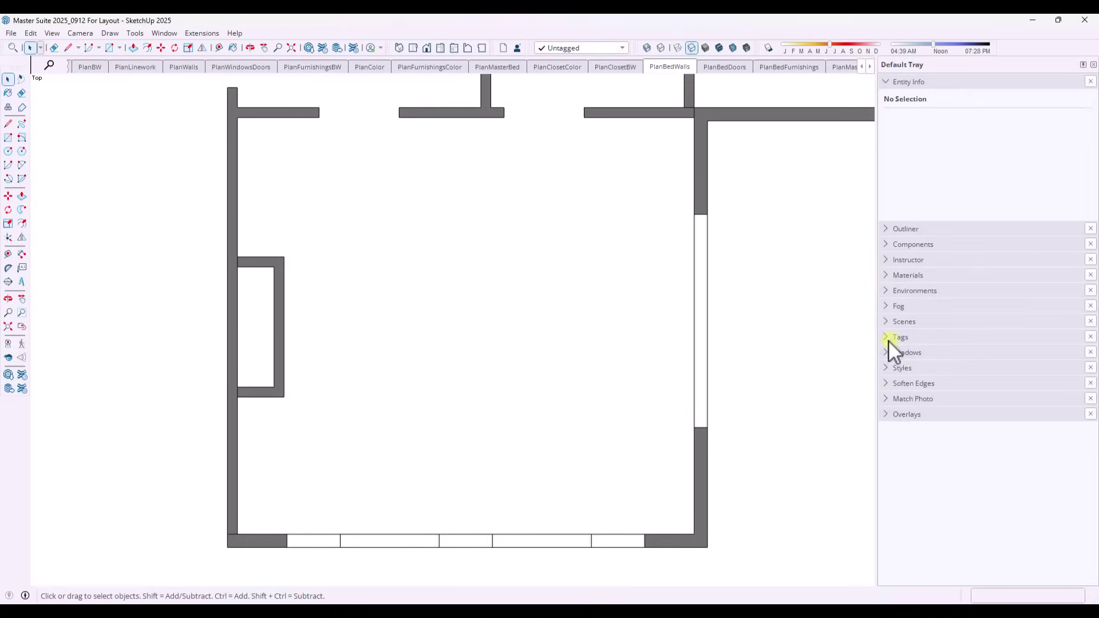
pyautogui.click(887, 338)
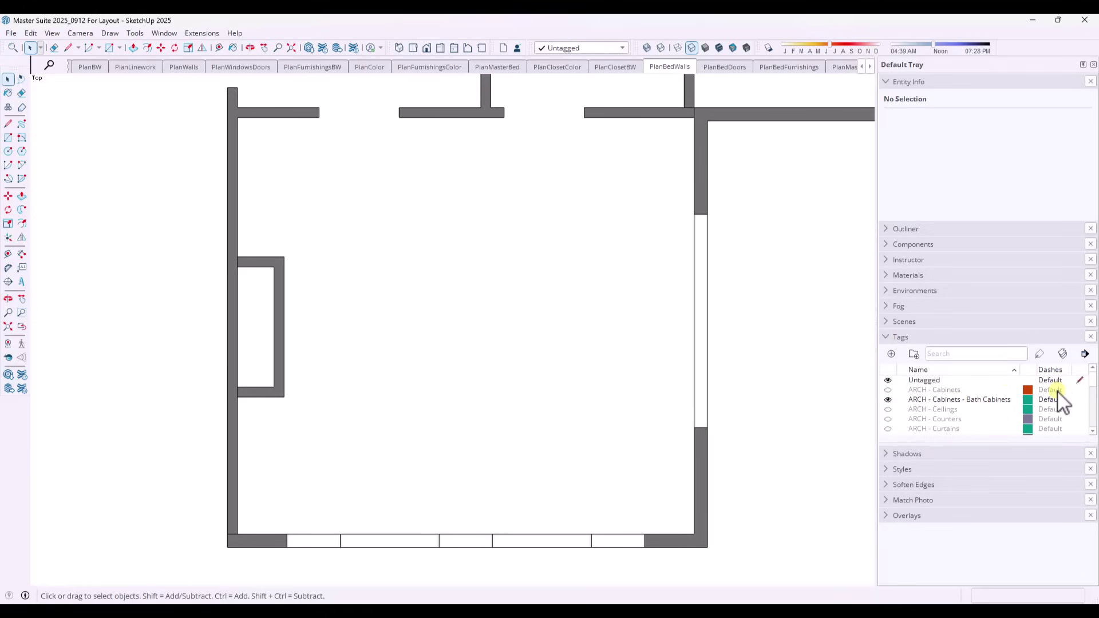
# - Try dashed patterns on ARCH - WallsExterior, then reset it to Default dashes
pyautogui.moveTo(1093, 380); pyautogui.dragTo(1095, 426)
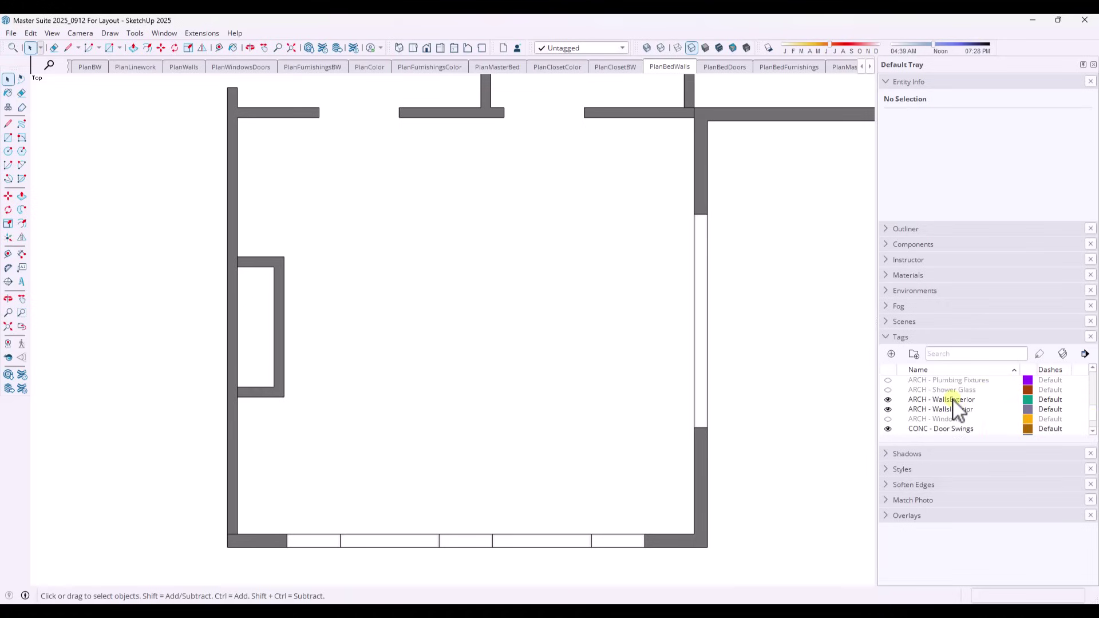
pyautogui.click(1050, 400)
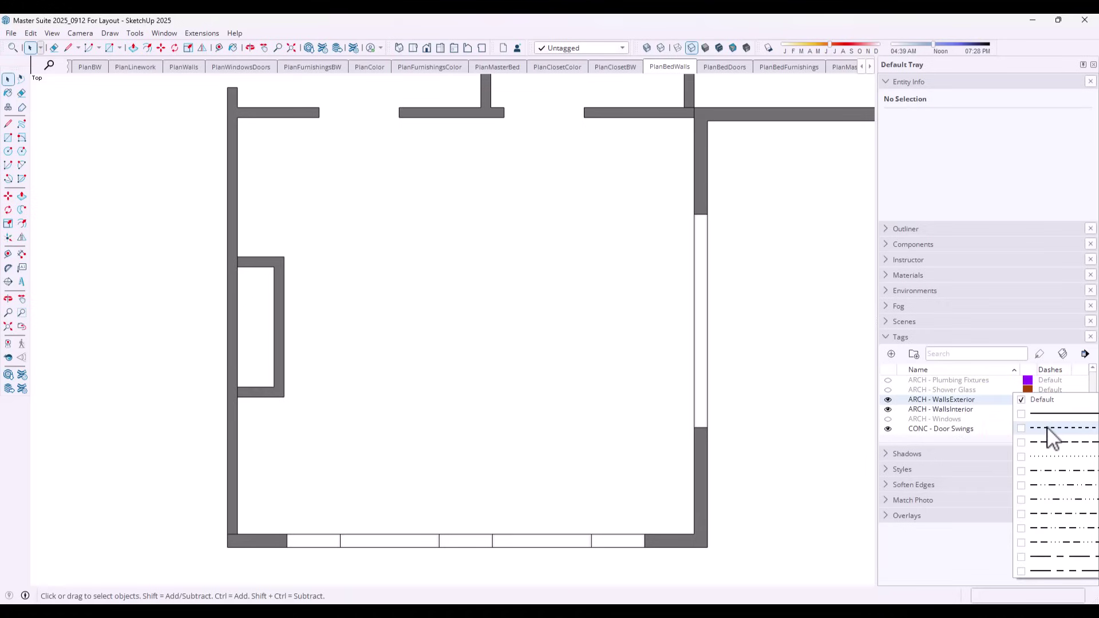
pyautogui.click(1047, 427)
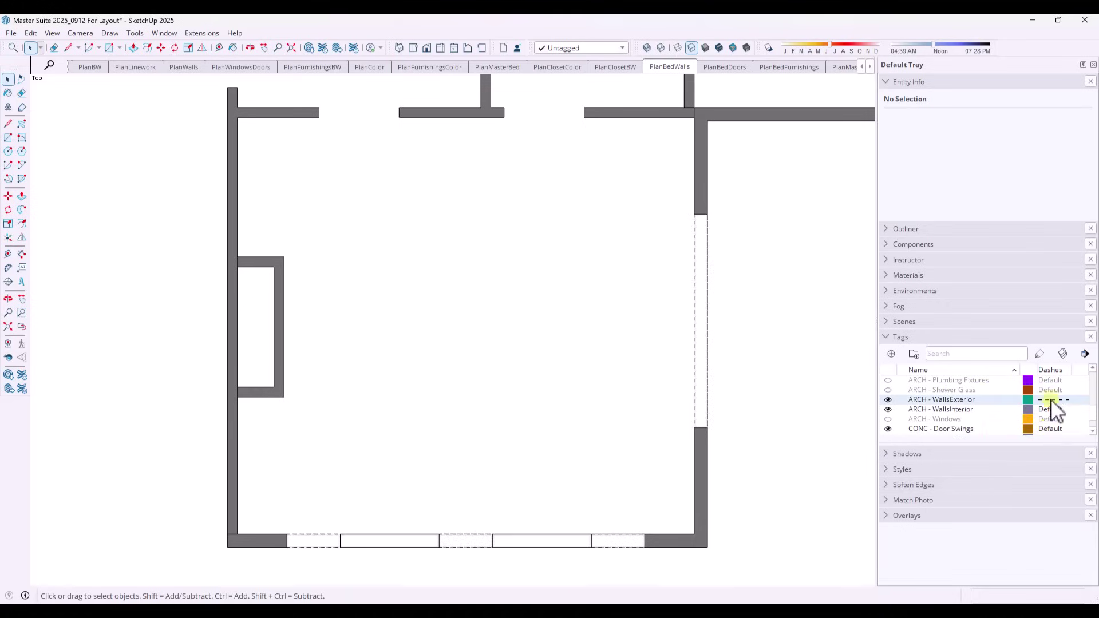
pyautogui.click(1051, 400)
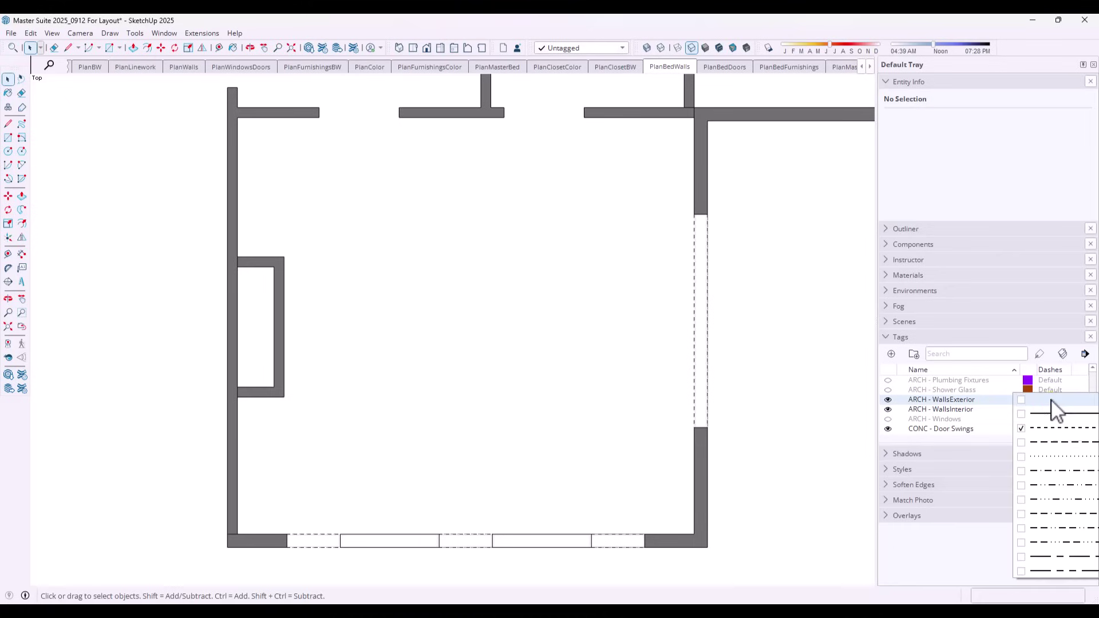
pyautogui.click(1042, 433)
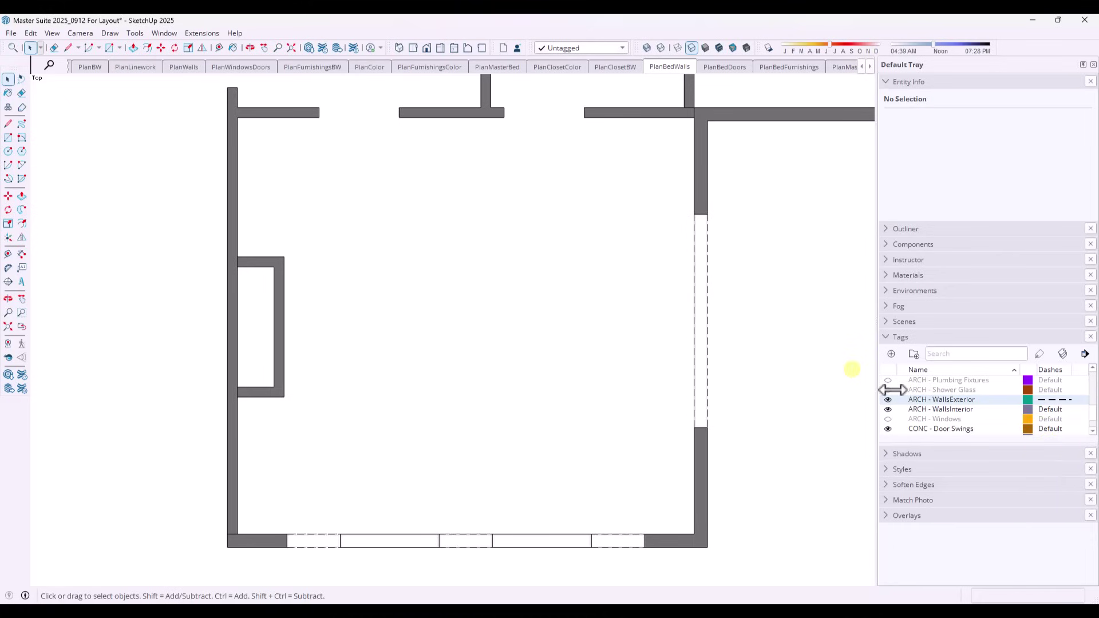
pyautogui.click(1052, 402)
pyautogui.click(1024, 401)
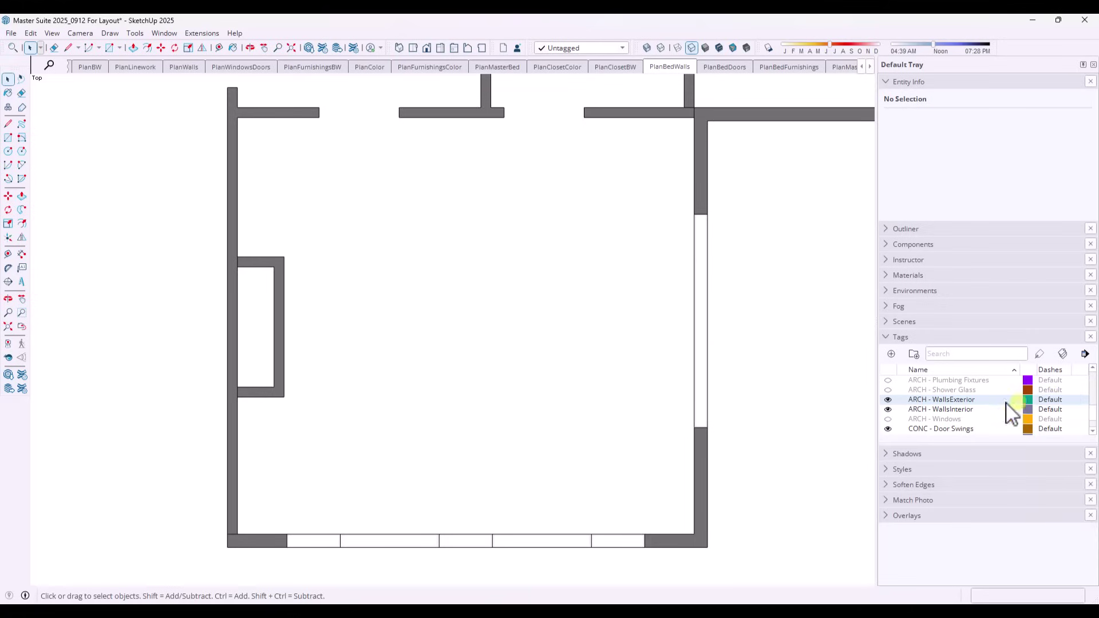
# - Toggle the exterior wall, interior wall and window tags, leaving ARCH - Windows hidden
pyautogui.scroll(-1, 933, 417)
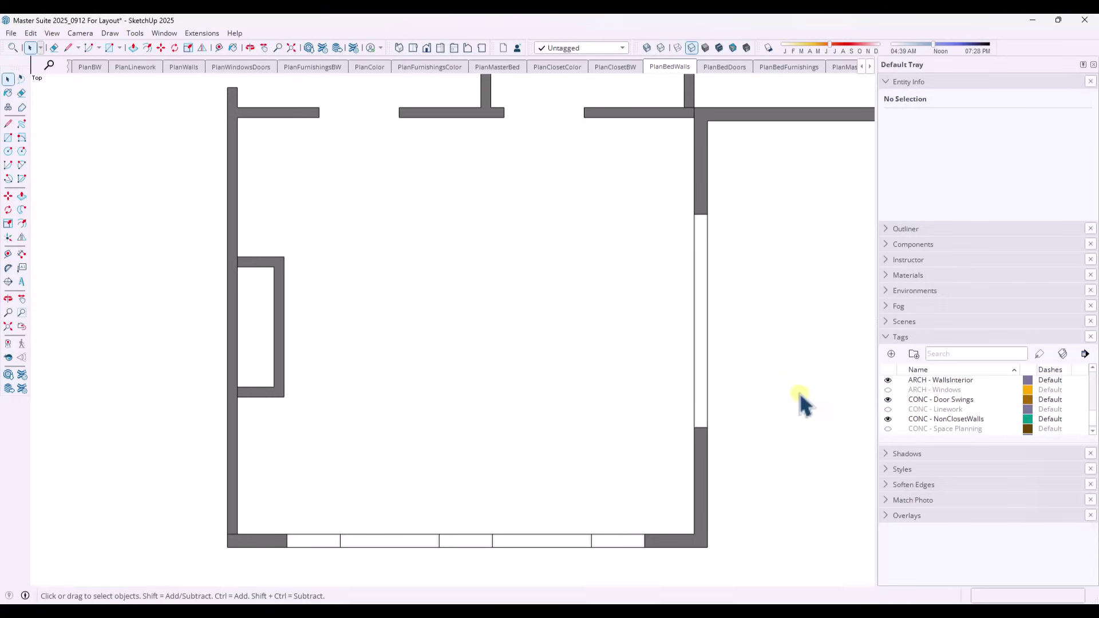
pyautogui.scroll(1, 961, 418)
pyautogui.click(888, 399)
pyautogui.click(888, 399)
pyautogui.click(888, 409)
pyautogui.click(887, 409)
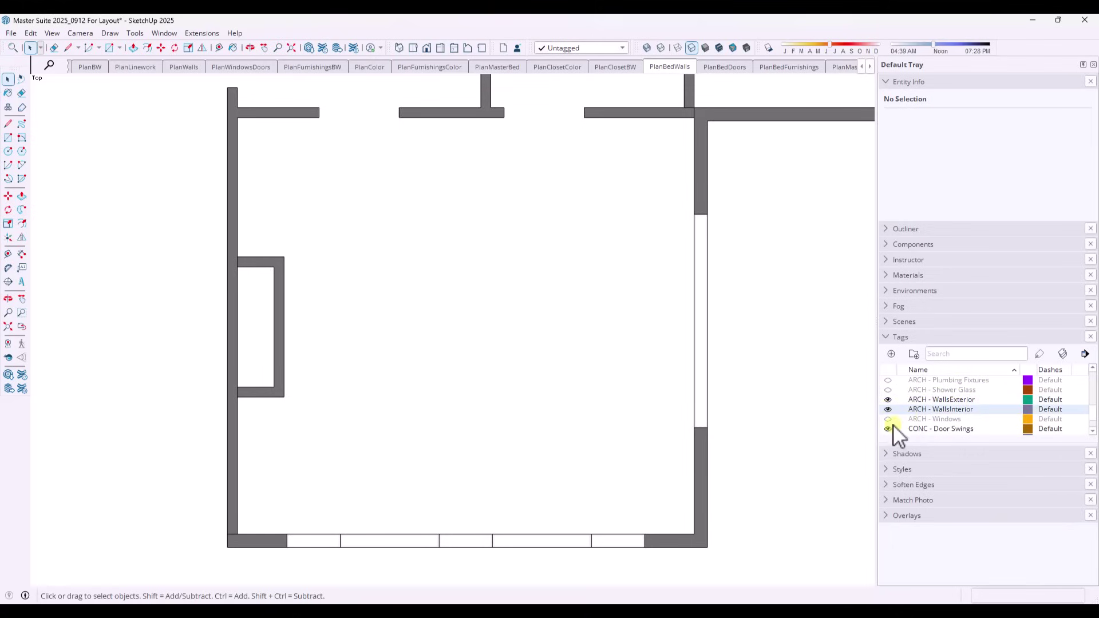
pyautogui.click(887, 419)
pyautogui.click(887, 419)
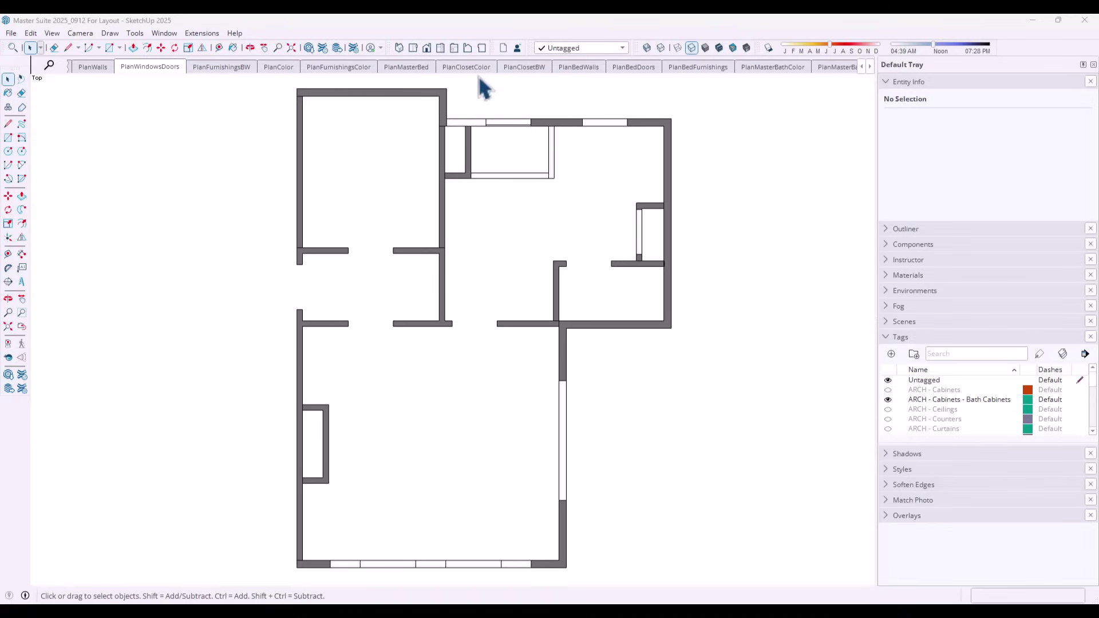
# - Switch between the PlanBedDoors and PlanBedWalls scenes, ending on PlanBedDoors
pyautogui.click(617, 69)
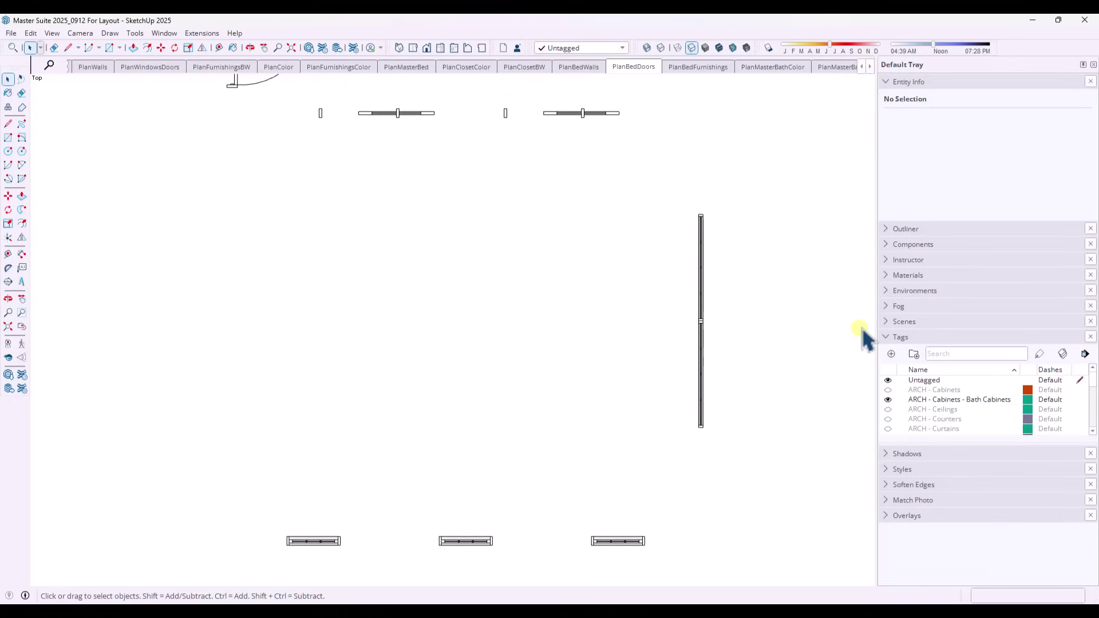
pyautogui.click(592, 68)
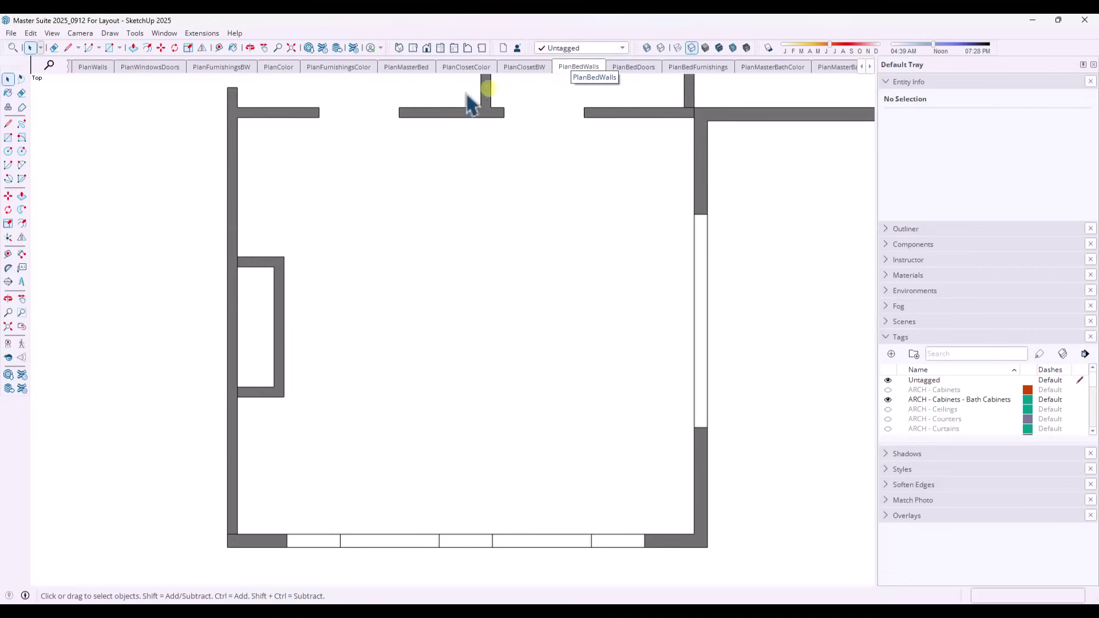
pyautogui.click(633, 67)
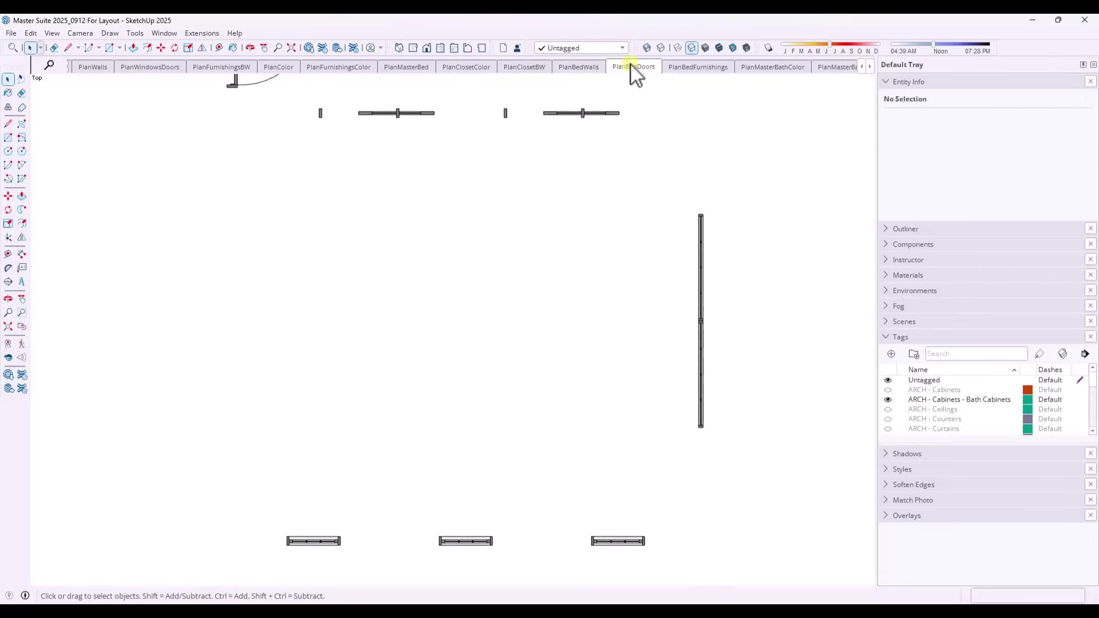
# - In the current style's Modeling settings, set Section Line Width to 2
pyautogui.click(886, 323)
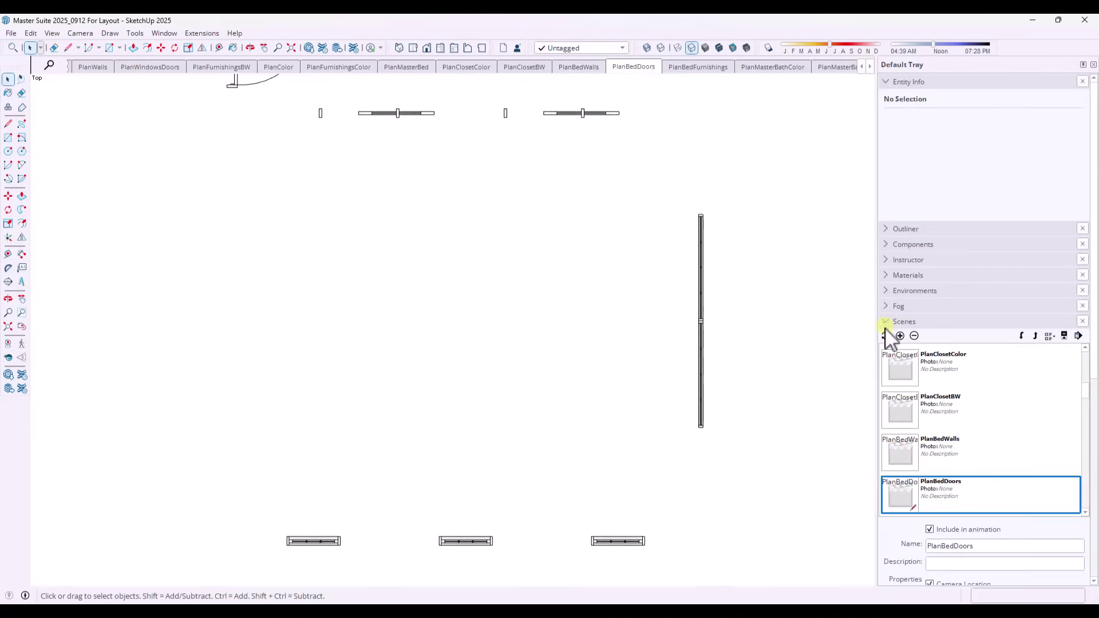
pyautogui.click(888, 322)
pyautogui.click(888, 339)
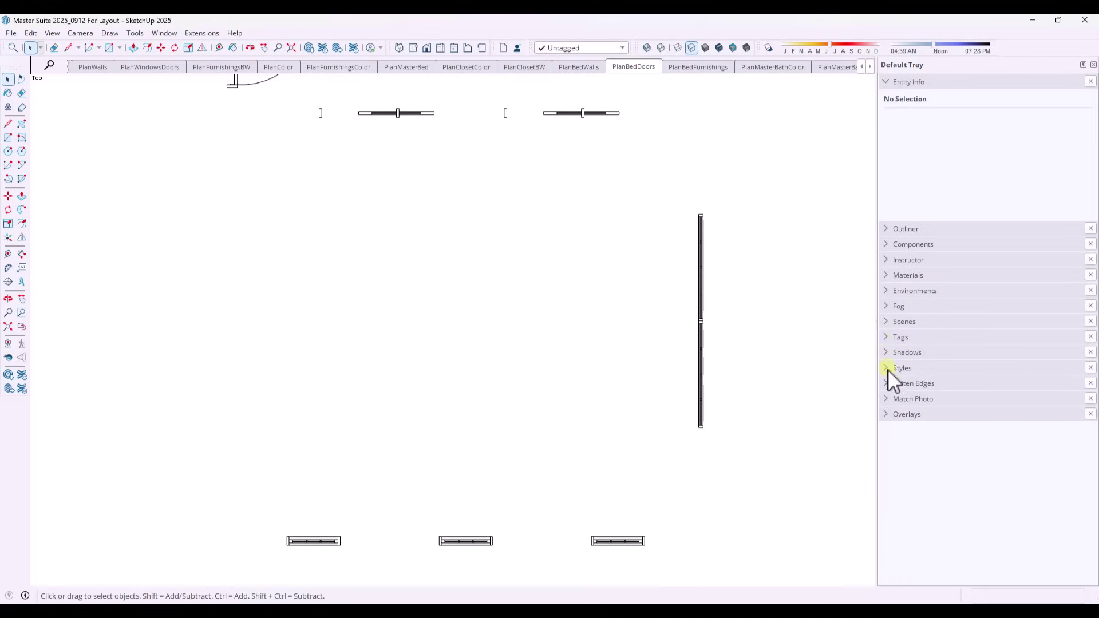
pyautogui.click(888, 369)
pyautogui.click(927, 470)
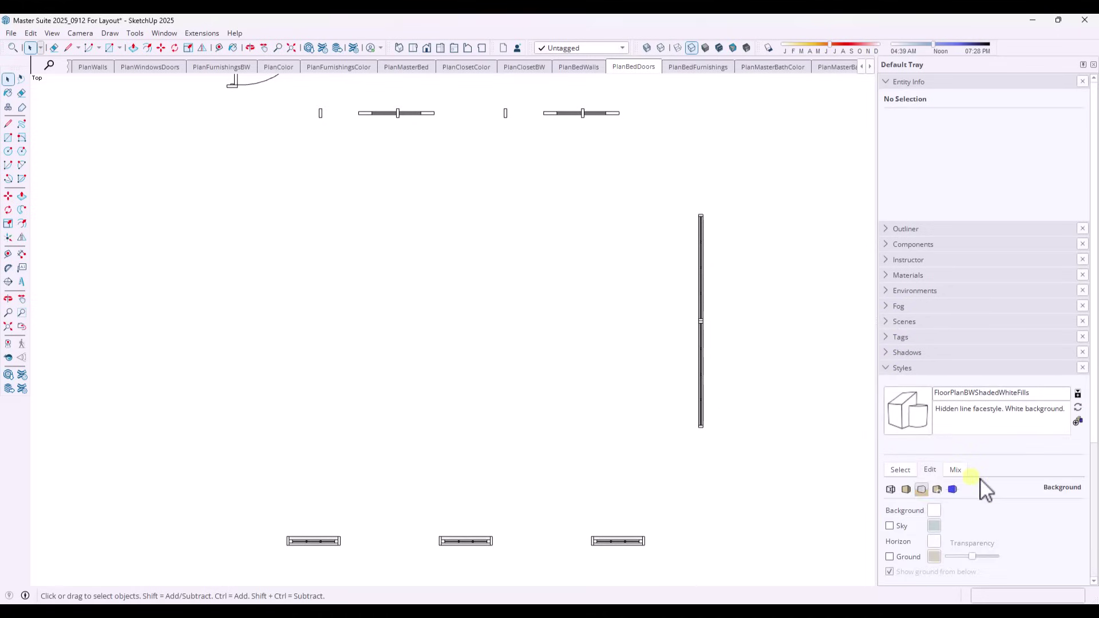
pyautogui.scroll(-2, 1010, 518)
pyautogui.click(952, 421)
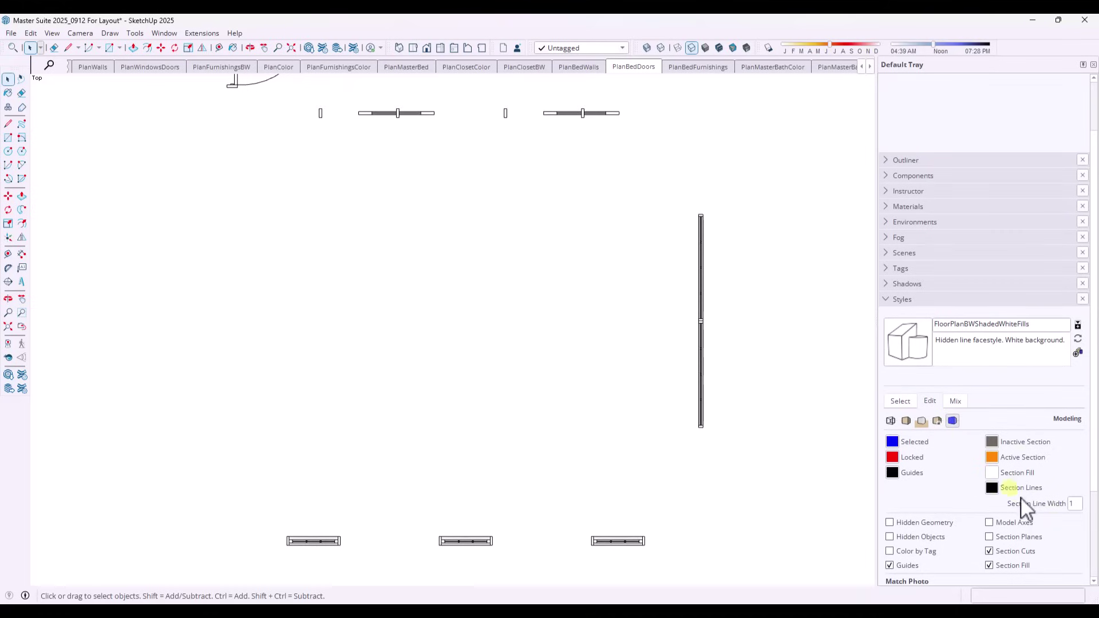
pyautogui.click(1074, 503)
pyautogui.press('BackSpace')
pyautogui.write('2')
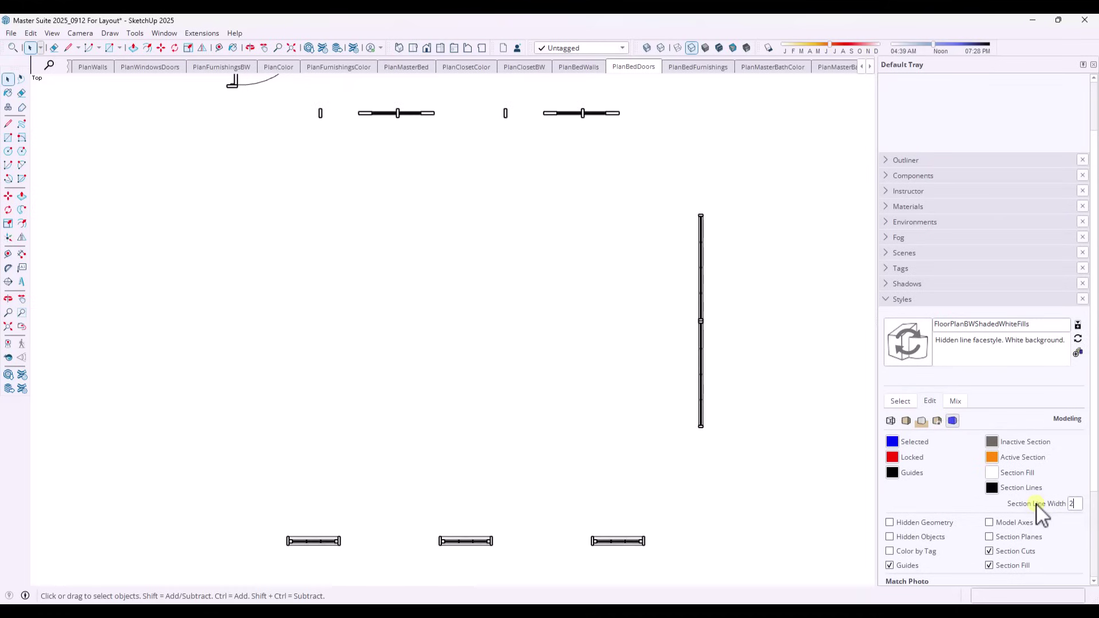
# - Review the style's Face and Edge settings, toggling Profiles off and back on
pyautogui.click(906, 421)
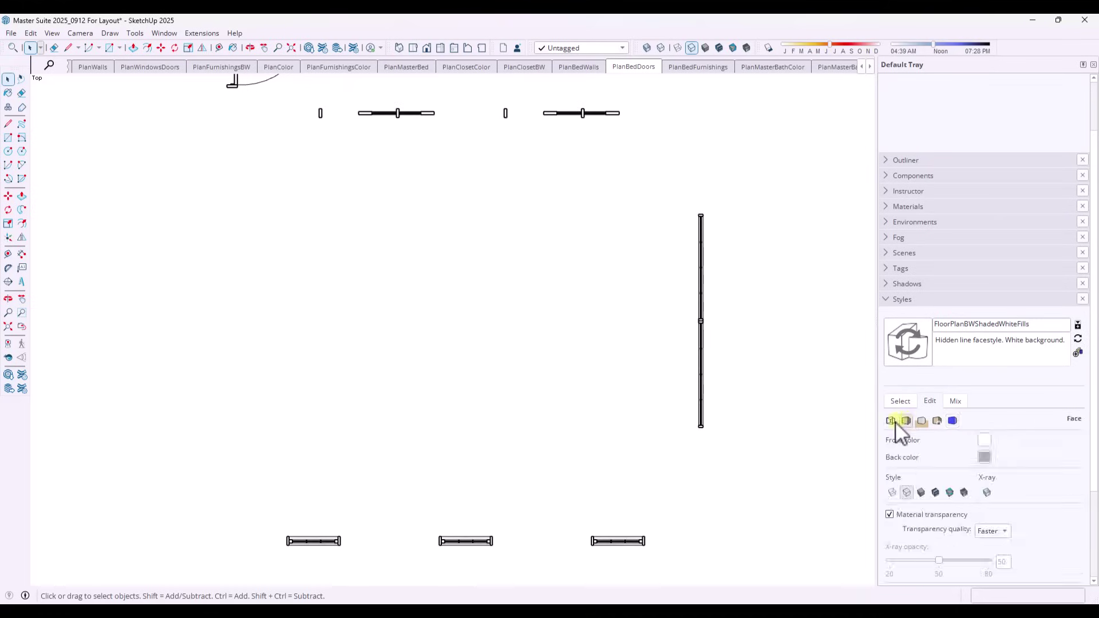
pyautogui.click(891, 420)
pyautogui.click(923, 473)
pyautogui.click(923, 473)
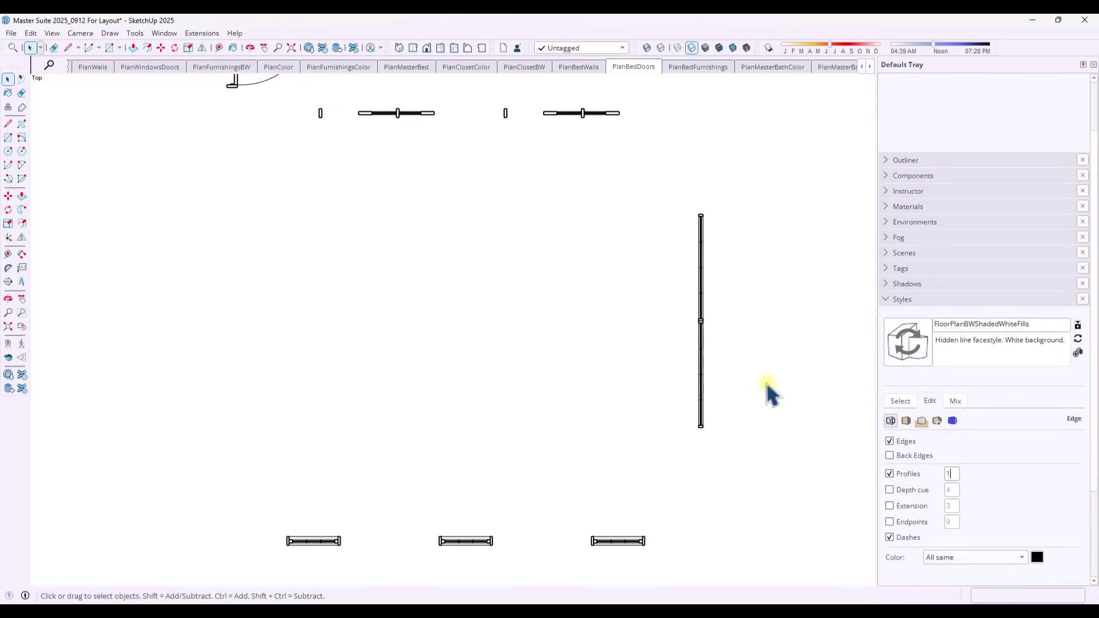
pyautogui.click(573, 113)
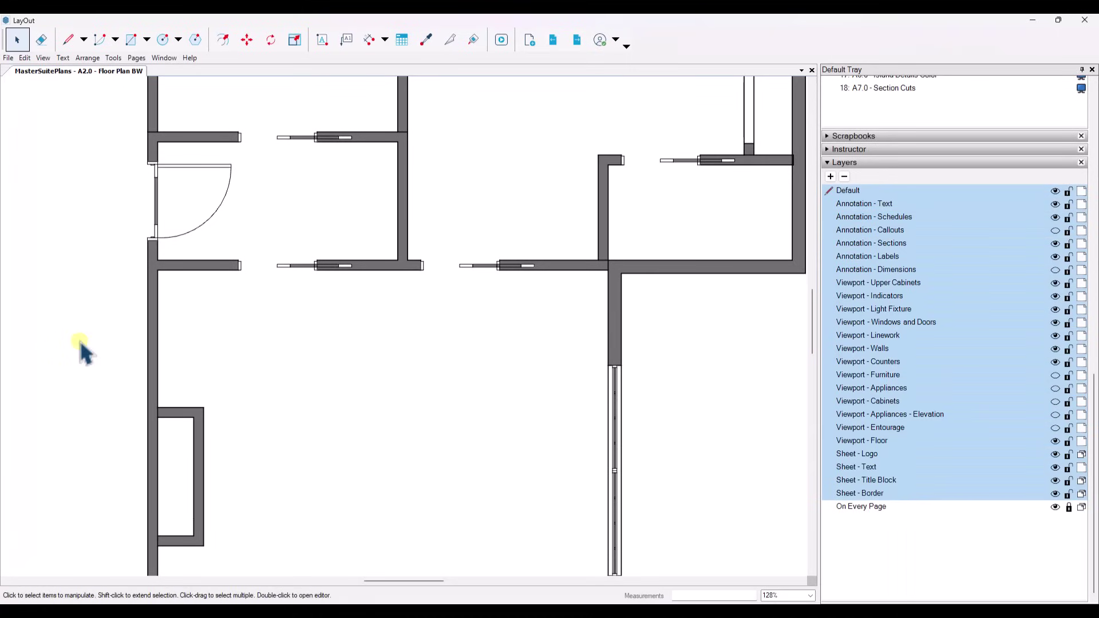
# - Drag the walls viewport out of line with the windows, then undo the move
pyautogui.scroll(-3, 81, 344)
pyautogui.click(134, 322)
pyautogui.moveTo(135, 322); pyautogui.dragTo(59, 349)
pyautogui.click(471, 399)
pyautogui.hotkey('ctrl', 'z')
# - Slide the window viewport sideways along the wall
pyautogui.scroll(2, 472, 398)
pyautogui.scroll(4, 471, 397)
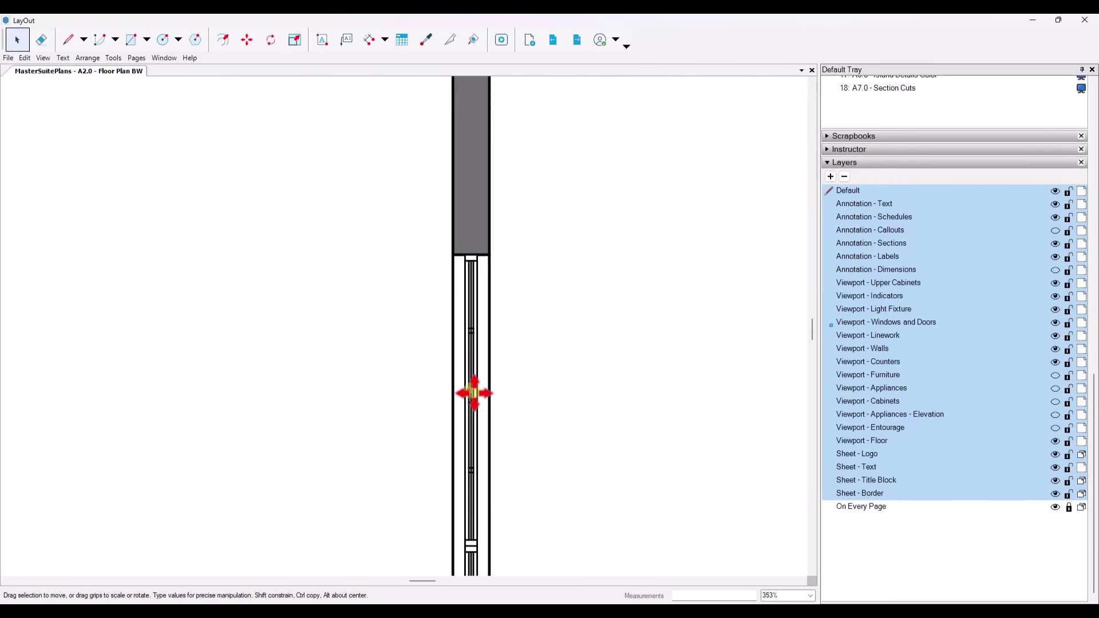
pyautogui.moveTo(471, 398); pyautogui.dragTo(591, 399)
pyautogui.scroll(-6, 591, 399)
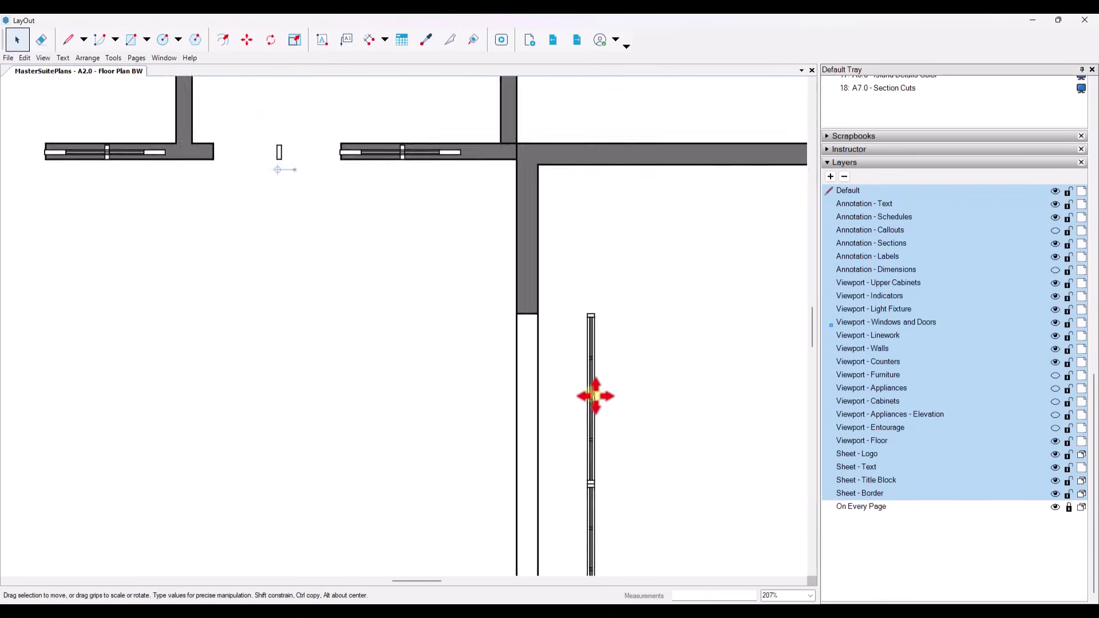
pyautogui.scroll(4, 573, 406)
pyautogui.scroll(8, 968, 136)
pyautogui.scroll(10, 1057, 118)
# - Set the viewport's SketchUp Model Line Scale to 1 pt
pyautogui.click(826, 286)
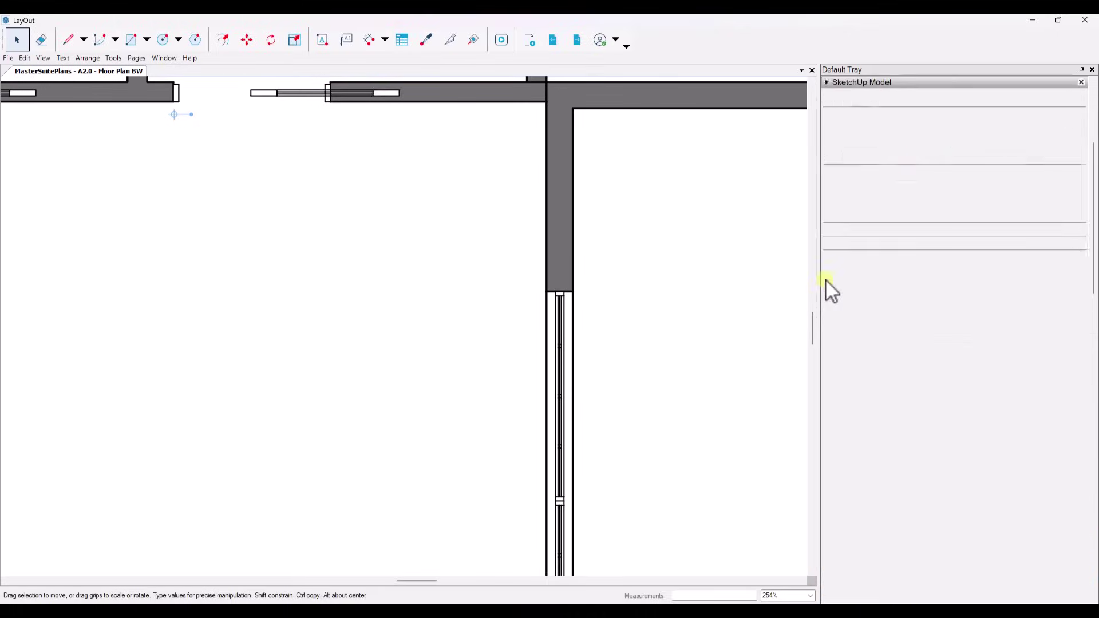
pyautogui.click(1031, 143)
pyautogui.click(1009, 196)
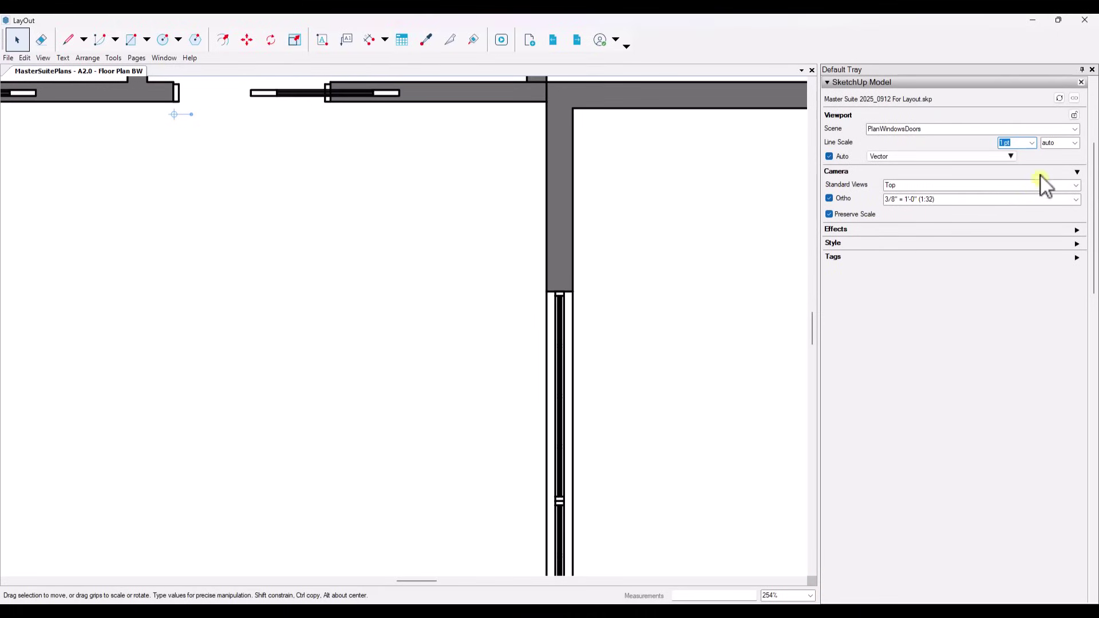
pyautogui.scroll(-2, 515, 306)
pyautogui.scroll(1, 555, 341)
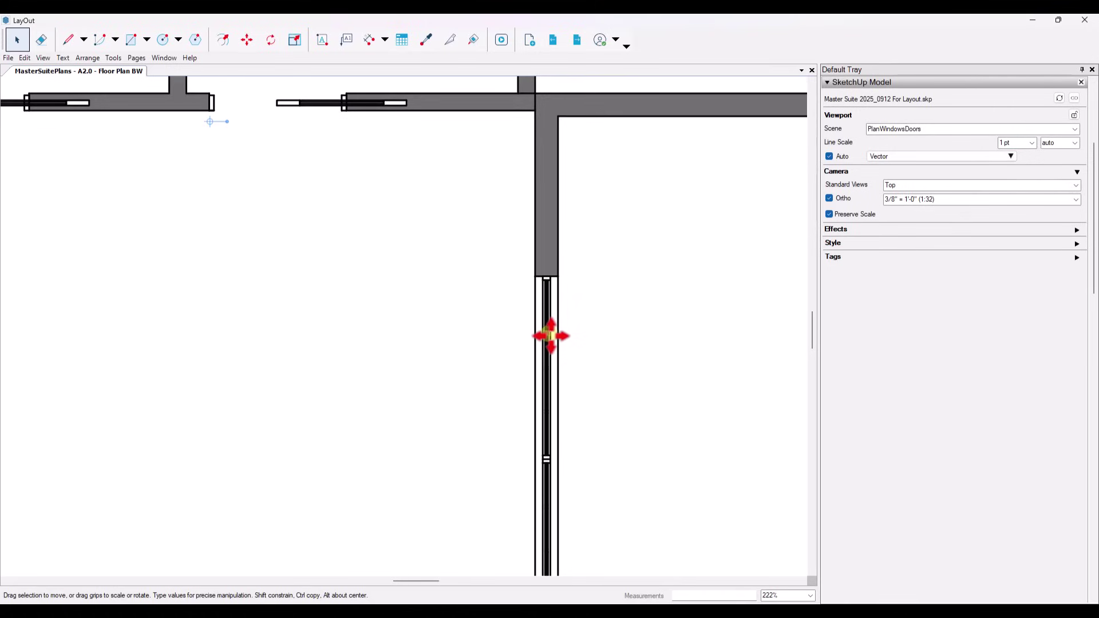
# - Pull the window viewport out of the wall, undo it, and return to SketchUp 2025
pyautogui.moveTo(550, 336); pyautogui.dragTo(654, 333)
pyautogui.scroll(-5, 631, 326)
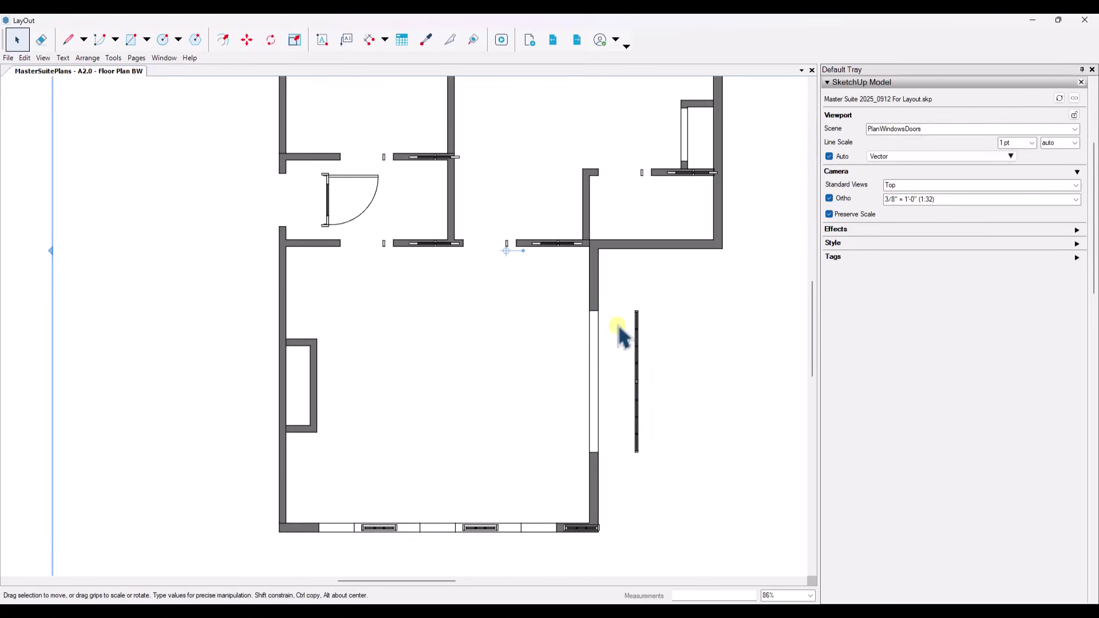
pyautogui.hotkey('ctrl', 'z')
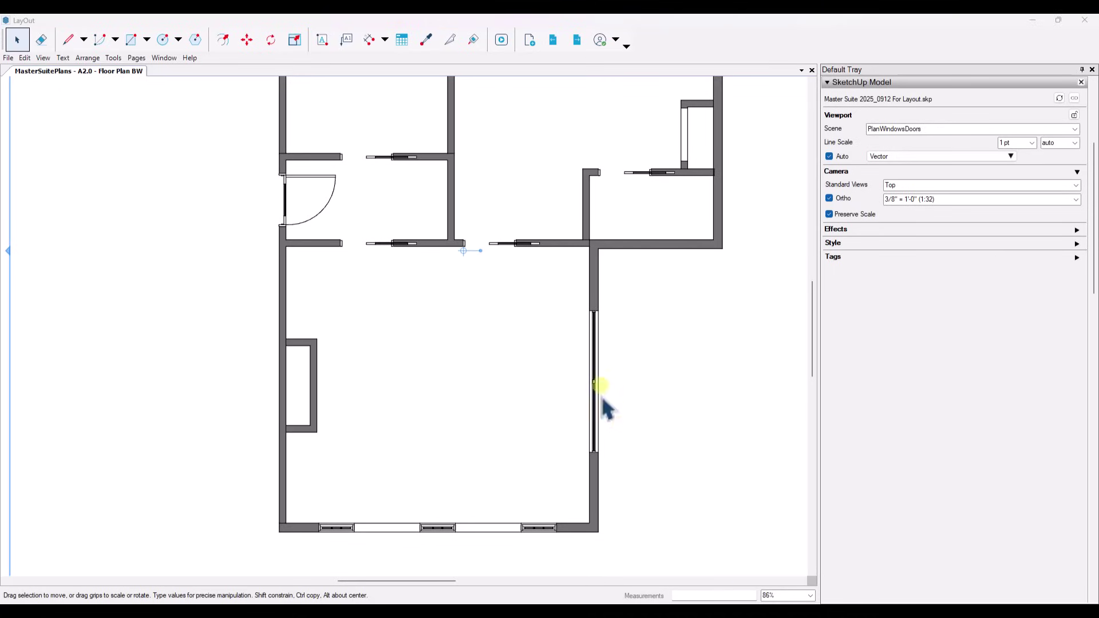
pyautogui.click(667, 568)
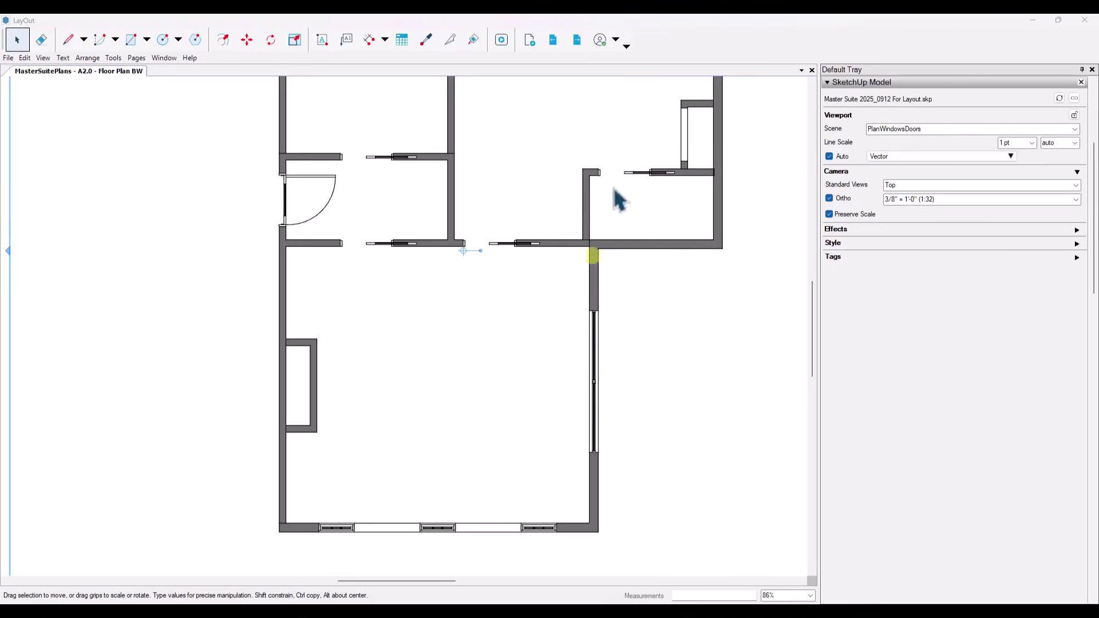
pyautogui.scroll(3, 389, 117)
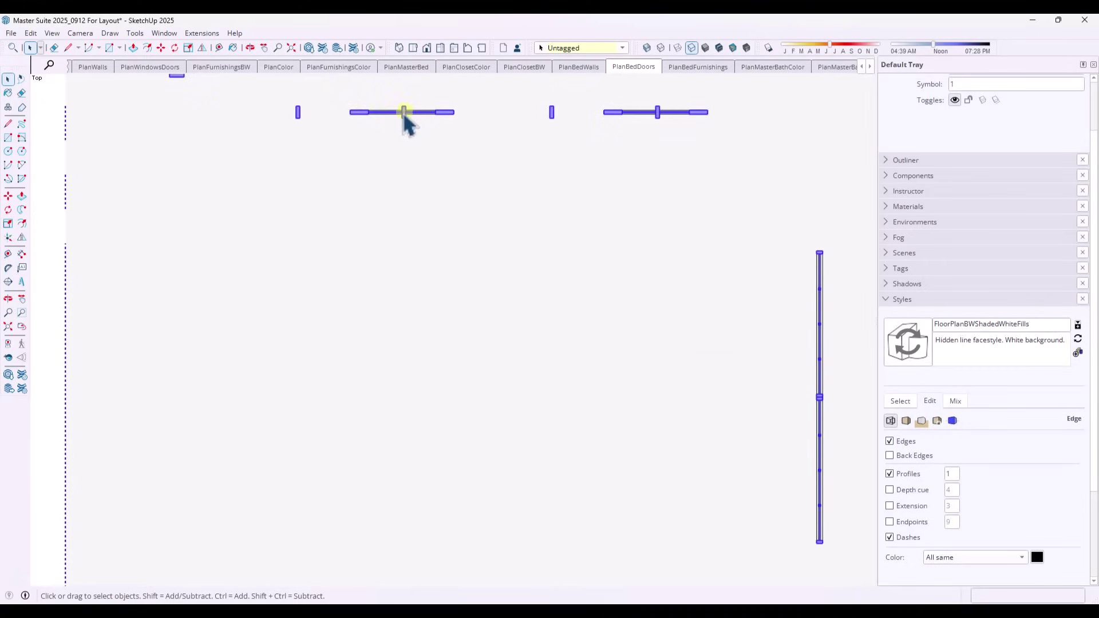
# - Show the PlanBW scene with the furnished black-and-white floor plan
pyautogui.scroll(2, 1056, 126)
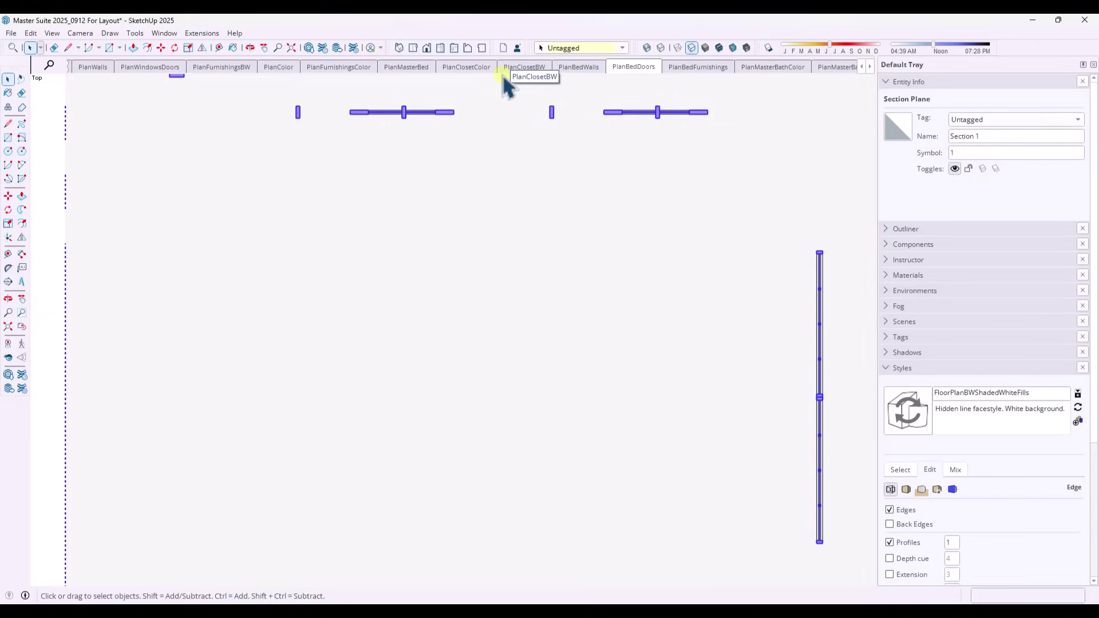
pyautogui.click(479, 67)
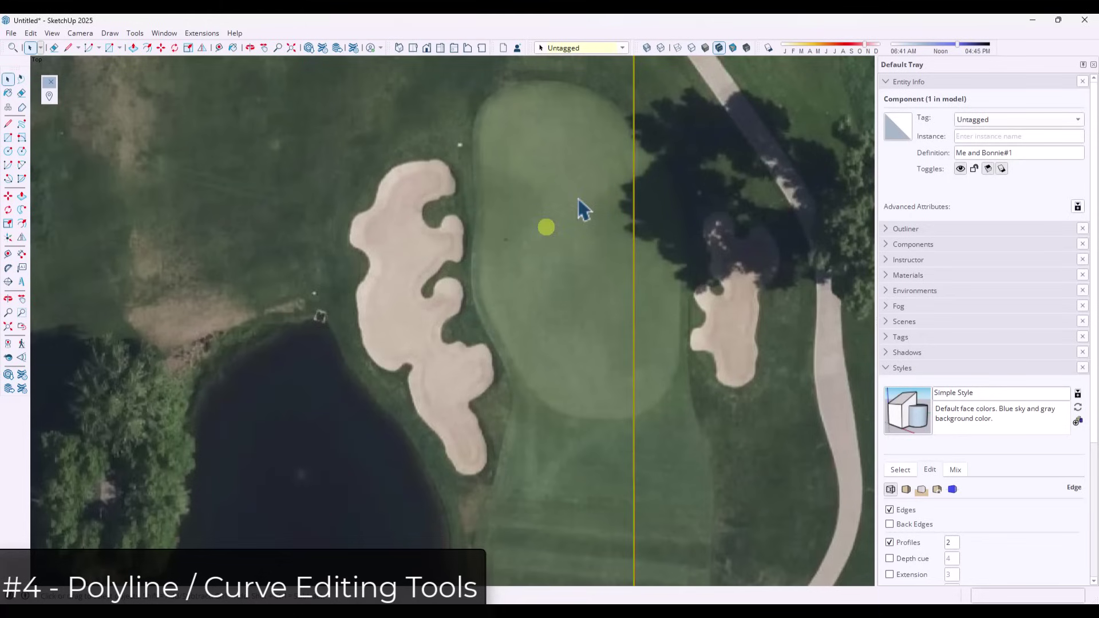
pyautogui.click(534, 220)
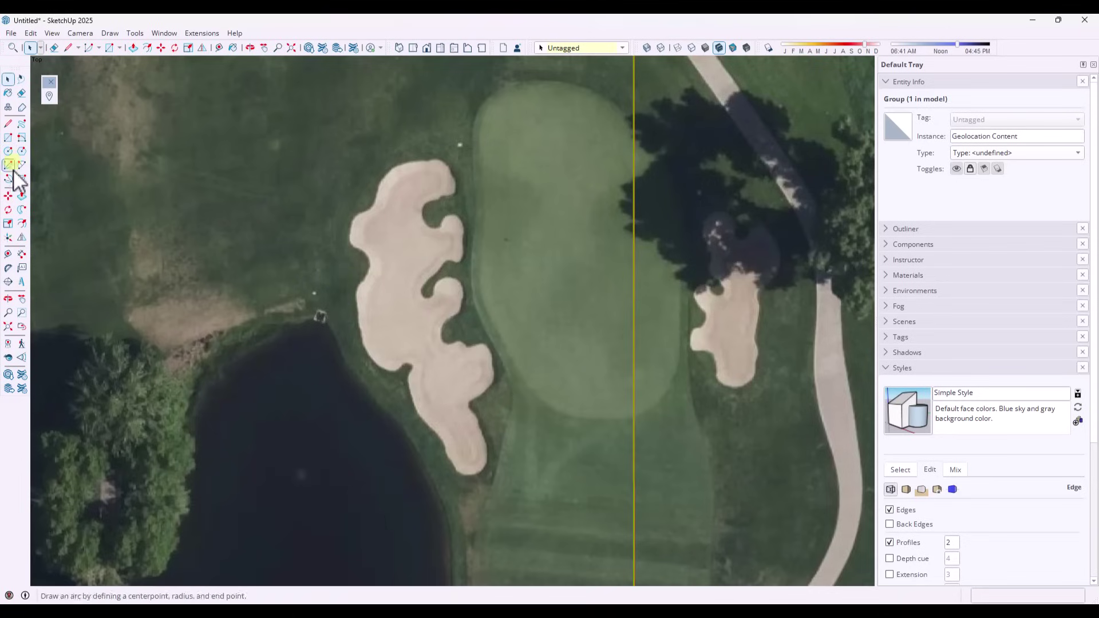
# - Trace a short freehand stroke along the bunker's edge
pyautogui.click(22, 124)
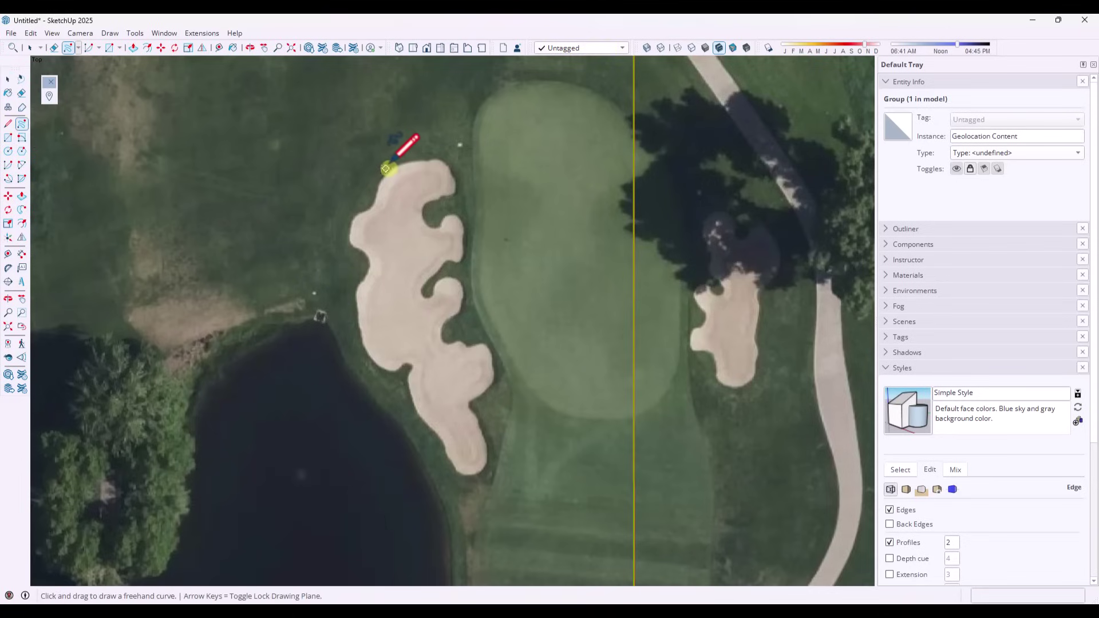
pyautogui.moveTo(390, 169)
pyautogui.mouseDown()
pyautogui.moveTo(349, 232)
pyautogui.moveTo(366, 263)
pyautogui.moveTo(361, 339)
pyautogui.moveTo(382, 367)
pyautogui.moveTo(410, 366)
pyautogui.moveTo(415, 421)
pyautogui.moveTo(448, 470)
pyautogui.moveTo(471, 473)
pyautogui.moveTo(490, 461)
pyautogui.moveTo(473, 406)
pyautogui.moveTo(499, 364)
pyautogui.moveTo(494, 341)
pyautogui.moveTo(451, 338)
pyautogui.moveTo(462, 288)
pyautogui.moveTo(424, 295)
pyautogui.moveTo(422, 280)
pyautogui.moveTo(456, 263)
pyautogui.moveTo(460, 227)
pyautogui.moveTo(391, 168)
pyautogui.mouseUp()
pyautogui.press('space')
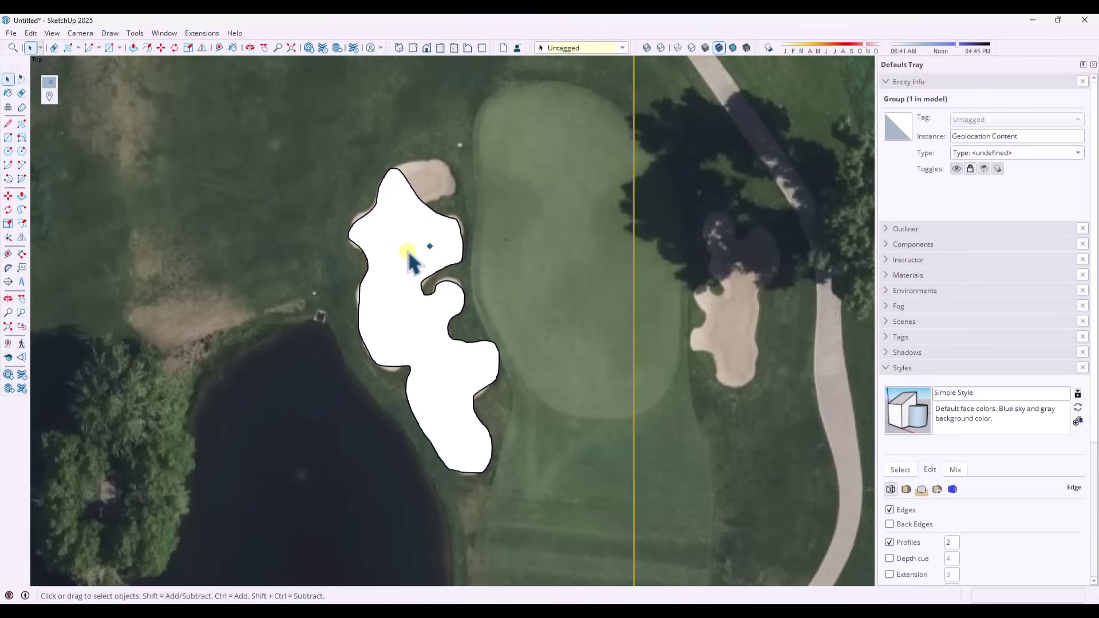
# - Delete the white bunker face together with its edges
pyautogui.doubleClick(408, 251)
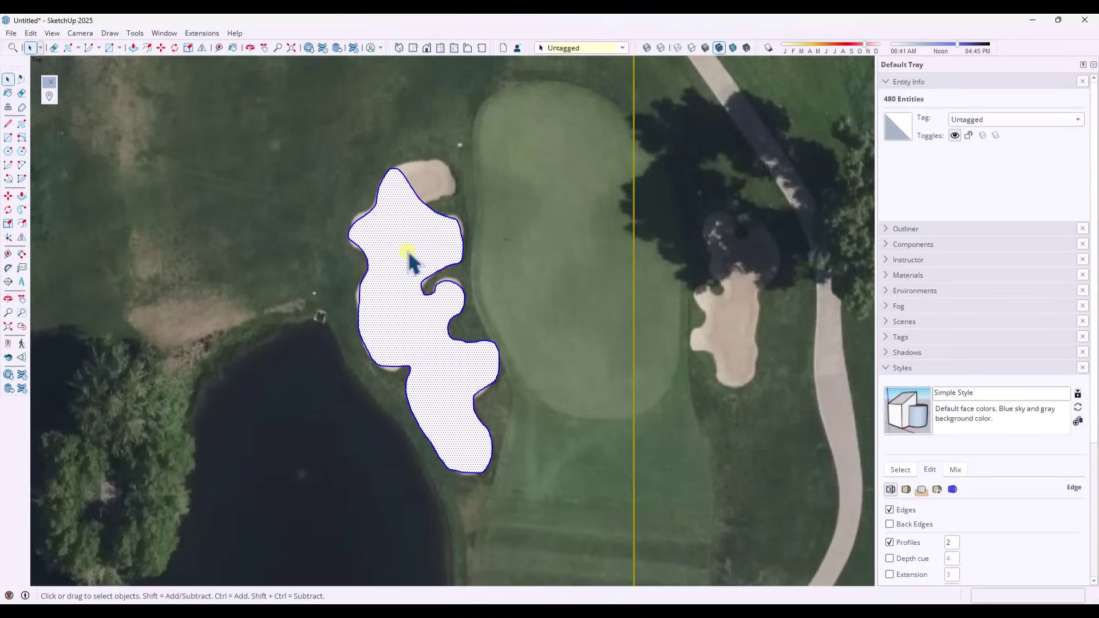
pyautogui.press('Delete')
pyautogui.scroll(2, 398, 343)
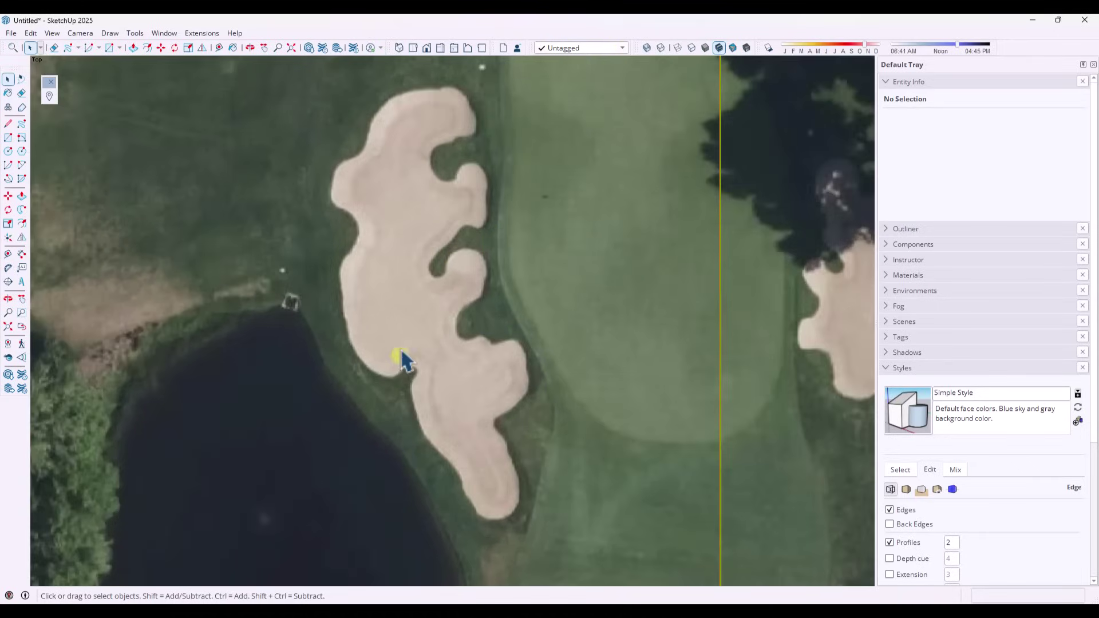
# - Draw a chain of 2 Point Arcs along the bunker's top edge toward the upper right
pyautogui.scroll(1, 378, 129)
pyautogui.press('a')
pyautogui.click(366, 138)
pyautogui.click(388, 95)
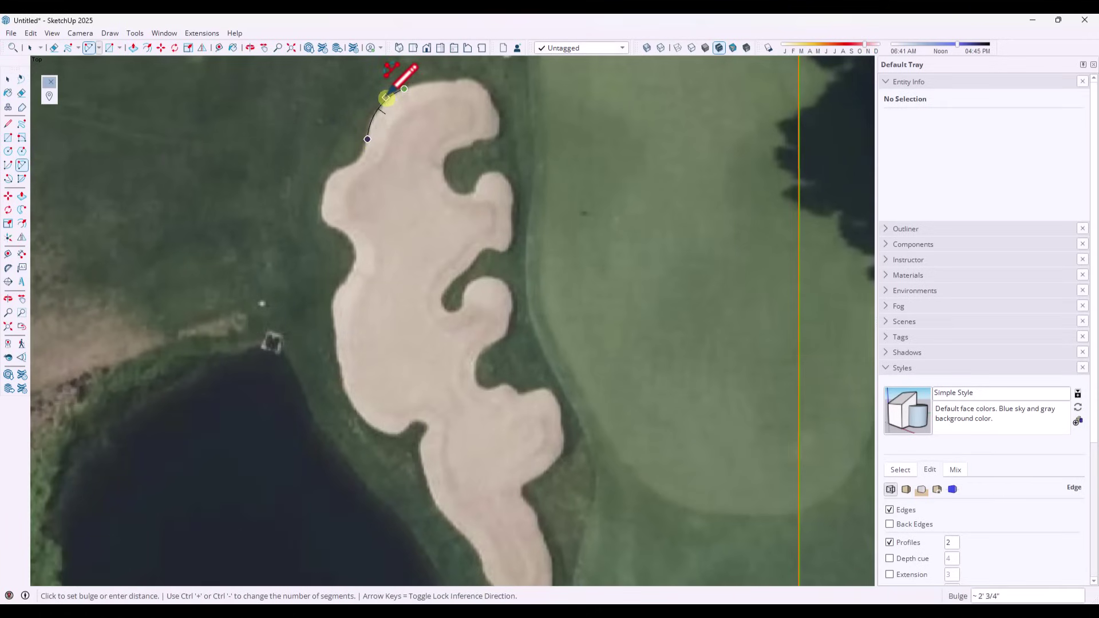
pyautogui.click(387, 97)
pyautogui.click(470, 79)
pyautogui.click(450, 74)
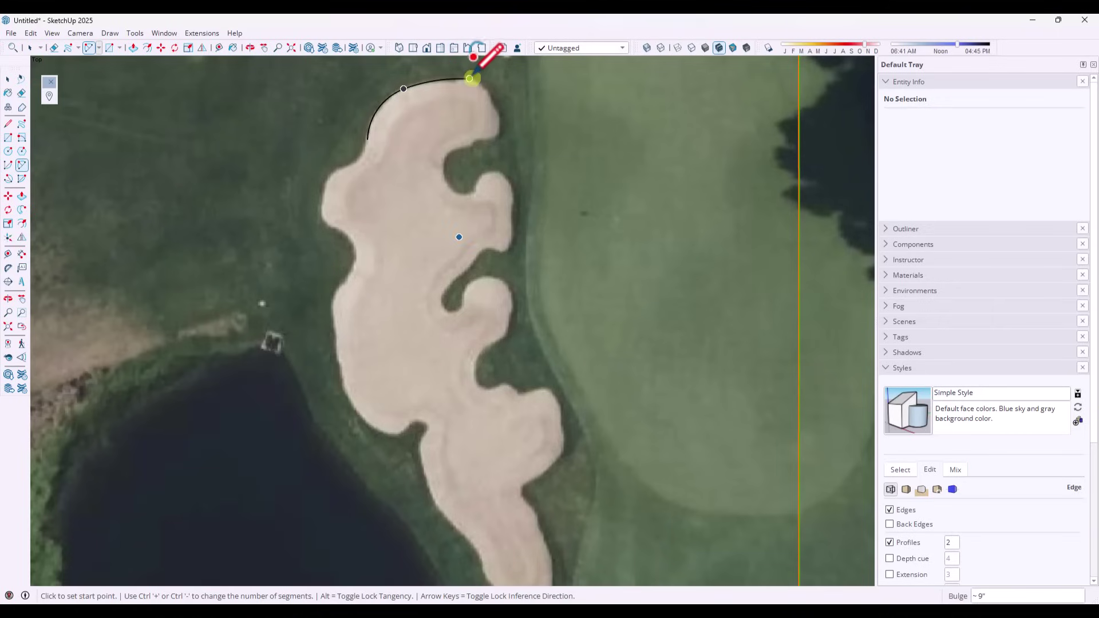
pyautogui.click(496, 107)
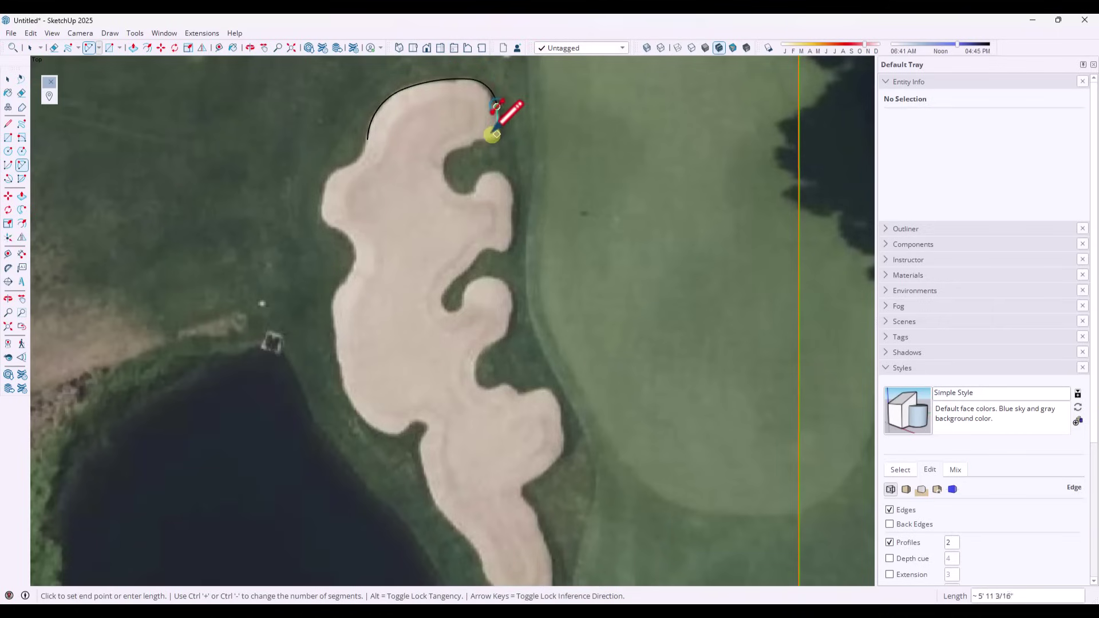
pyautogui.scroll(6, 493, 132)
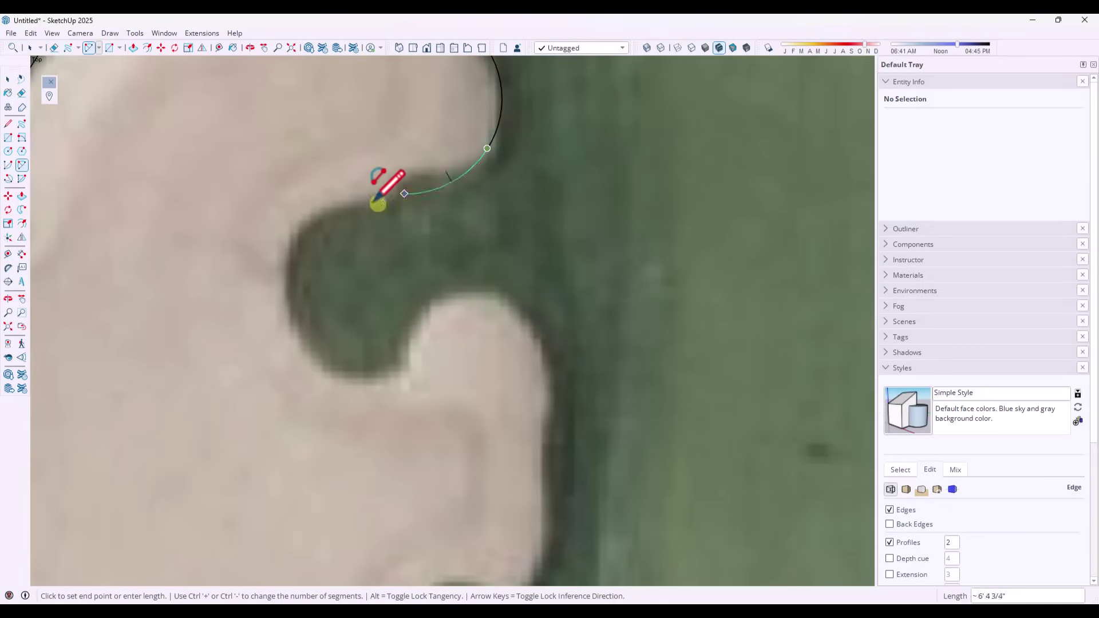
# - Continue the arc chain down into and around the bunker's inner curl
pyautogui.click(383, 198)
pyautogui.click(338, 366)
pyautogui.click(340, 366)
pyautogui.click(404, 341)
pyautogui.click(552, 364)
pyautogui.scroll(-5, 518, 266)
# - Add a final arc matching the bunker's right edge, then return to Select
pyautogui.click(519, 279)
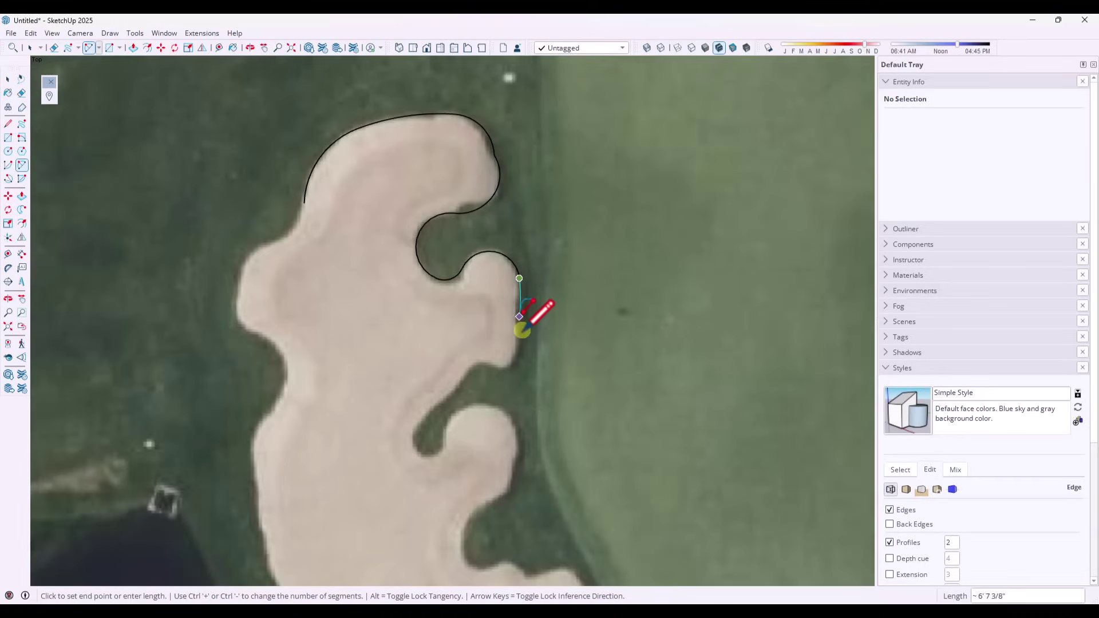
pyautogui.click(520, 343)
pyautogui.scroll(5, 518, 326)
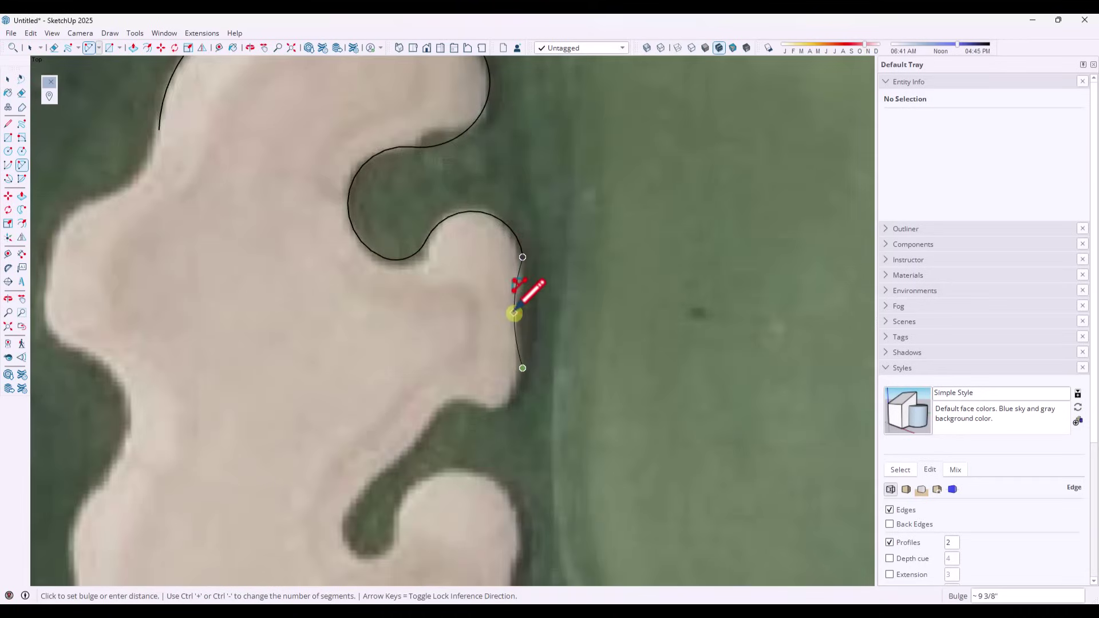
pyautogui.click(516, 313)
pyautogui.press('space')
pyautogui.scroll(-4, 457, 258)
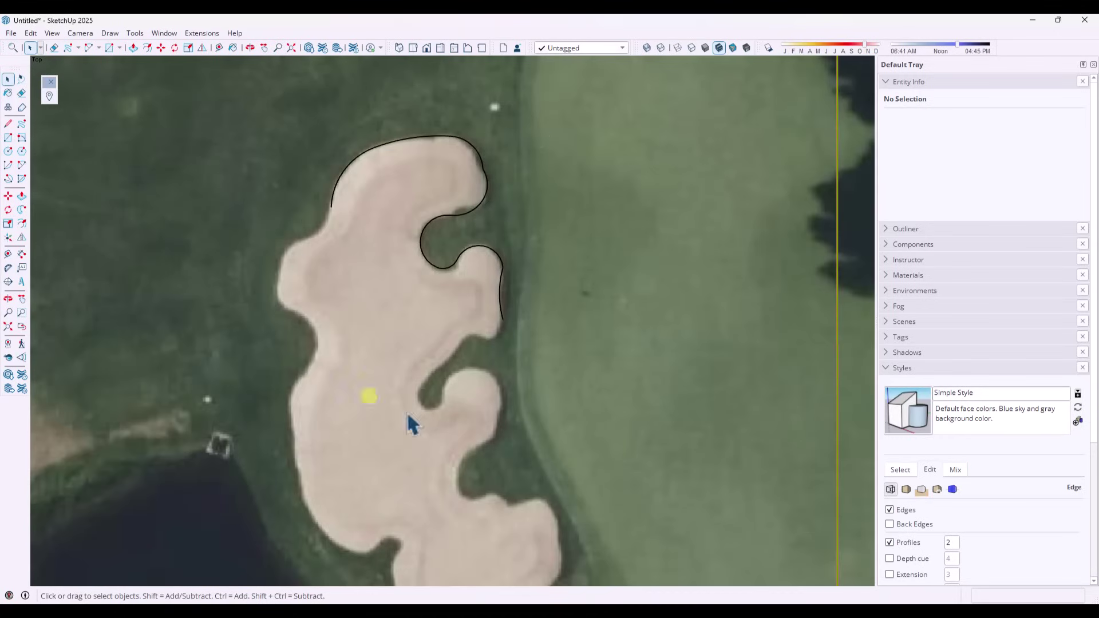
pyautogui.scroll(-3, 351, 183)
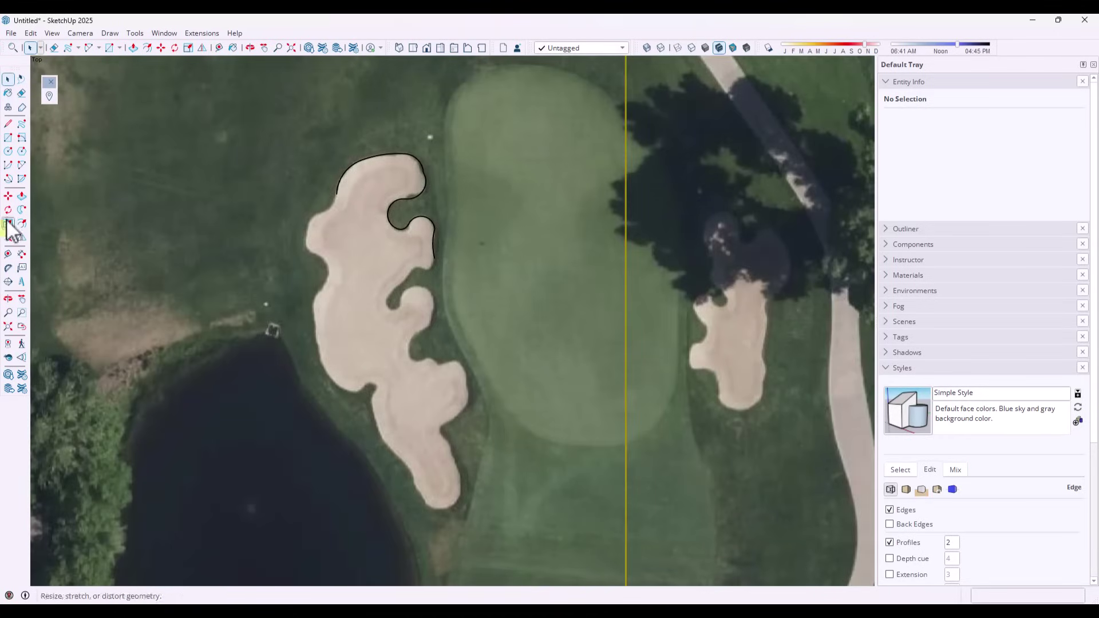
# - Delete the arc outline and start a FredoSpline Bezier Classic curve on plane Z
pyautogui.moveTo(302, 129); pyautogui.dragTo(481, 336)
pyautogui.press('Delete')
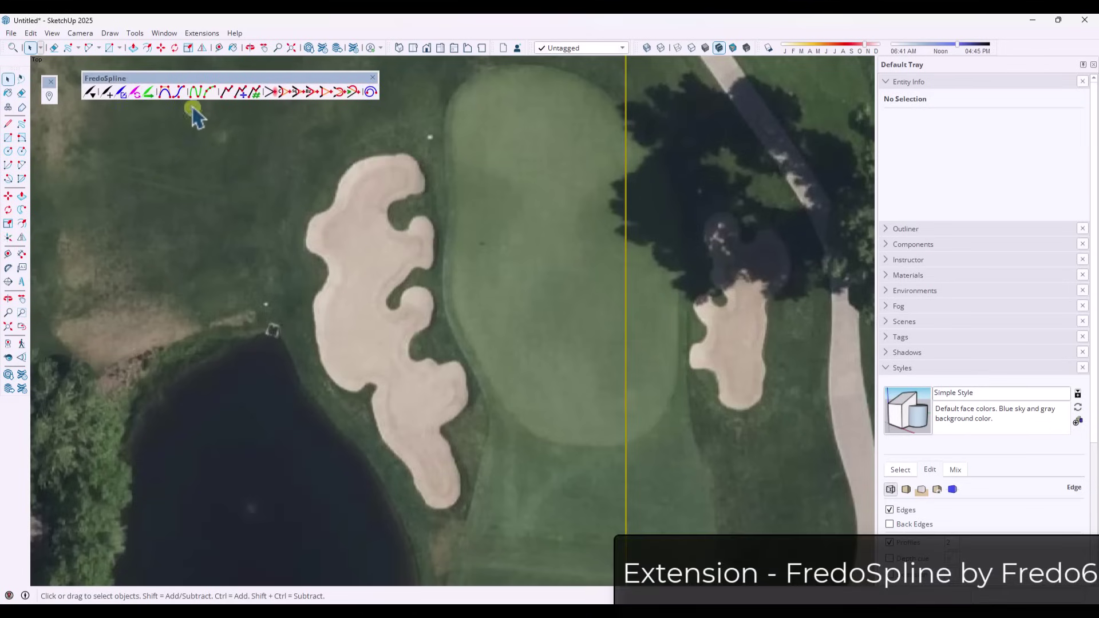
pyautogui.click(107, 94)
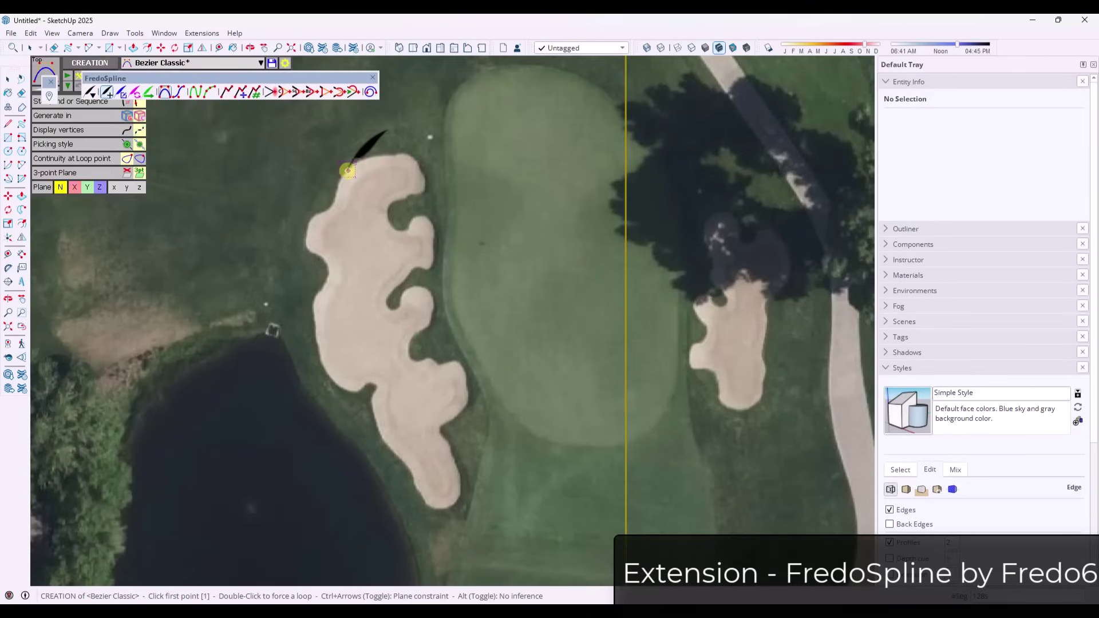
pyautogui.click(99, 187)
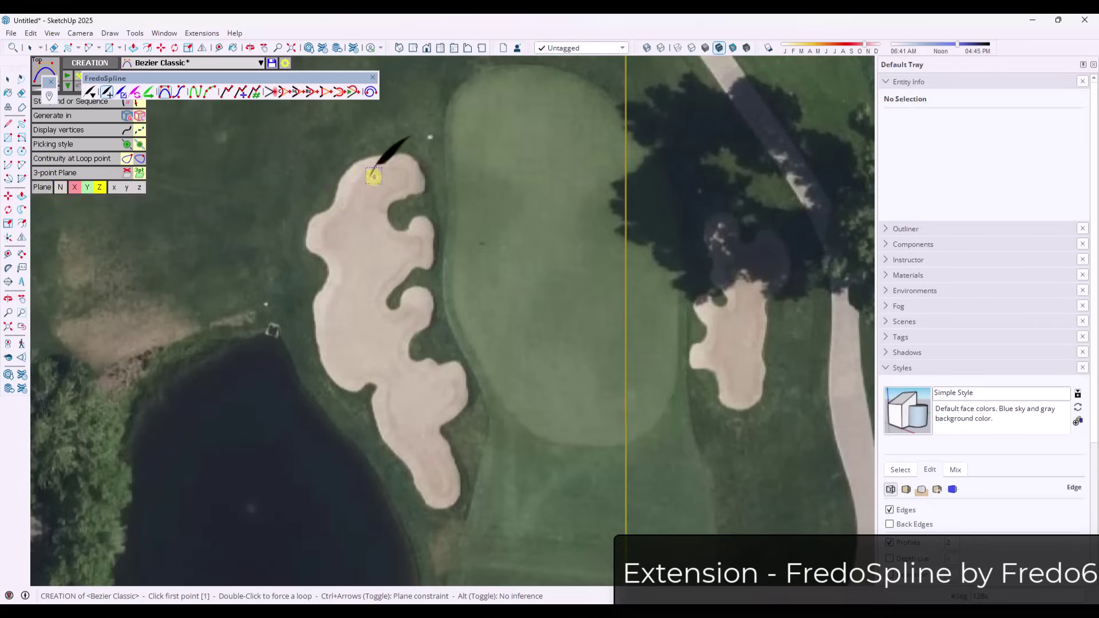
# - Place Bezier points across the bunker's top, down its right edge and around the inner curl
pyautogui.click(339, 182)
pyautogui.click(346, 171)
pyautogui.click(353, 166)
pyautogui.click(369, 159)
pyautogui.click(386, 155)
pyautogui.click(406, 155)
pyautogui.click(417, 160)
pyautogui.click(425, 183)
pyautogui.click(421, 193)
pyautogui.click(410, 198)
pyautogui.click(394, 206)
pyautogui.click(388, 213)
pyautogui.click(390, 228)
pyautogui.click(400, 231)
pyautogui.click(410, 231)
pyautogui.click(419, 215)
# - Continue the Bezier points down the right edge, around the lower curl and left side
pyautogui.click(429, 217)
pyautogui.click(432, 229)
pyautogui.click(434, 241)
pyautogui.click(435, 253)
pyautogui.click(434, 265)
pyautogui.click(431, 268)
pyautogui.click(424, 267)
pyautogui.click(420, 265)
pyautogui.click(411, 268)
pyautogui.click(395, 284)
pyautogui.click(383, 301)
pyautogui.click(404, 296)
pyautogui.click(412, 288)
pyautogui.click(373, 350)
pyautogui.click(299, 317)
# - Finish the Bezier curve and drag its control points to fit the curl and lower edge
pyautogui.doubleClick(304, 186)
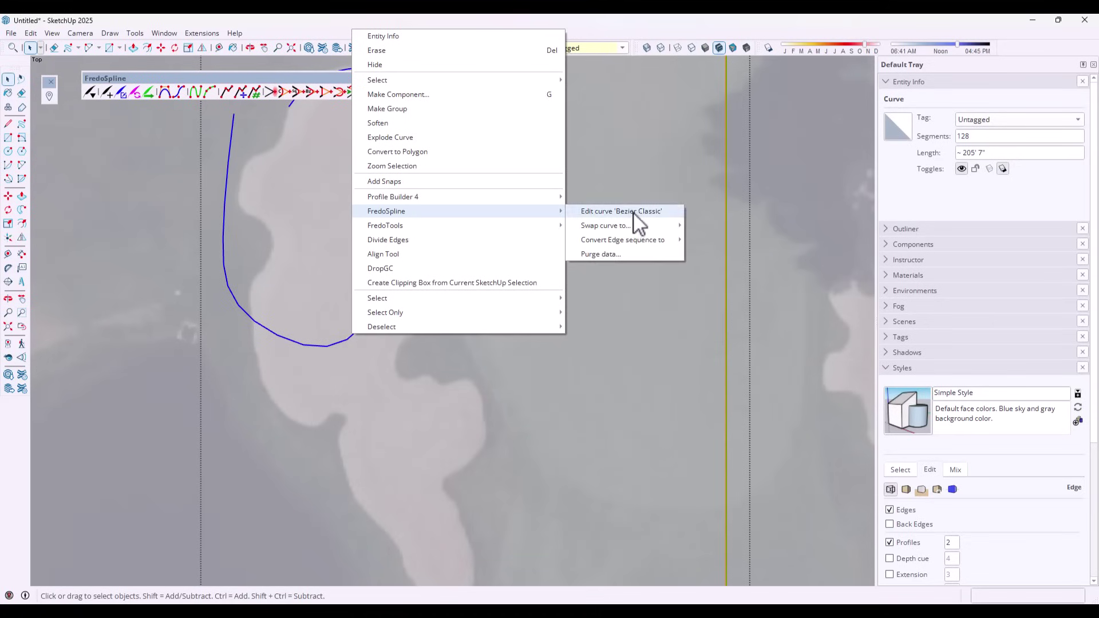
pyautogui.click(632, 212)
pyautogui.scroll(3, 395, 323)
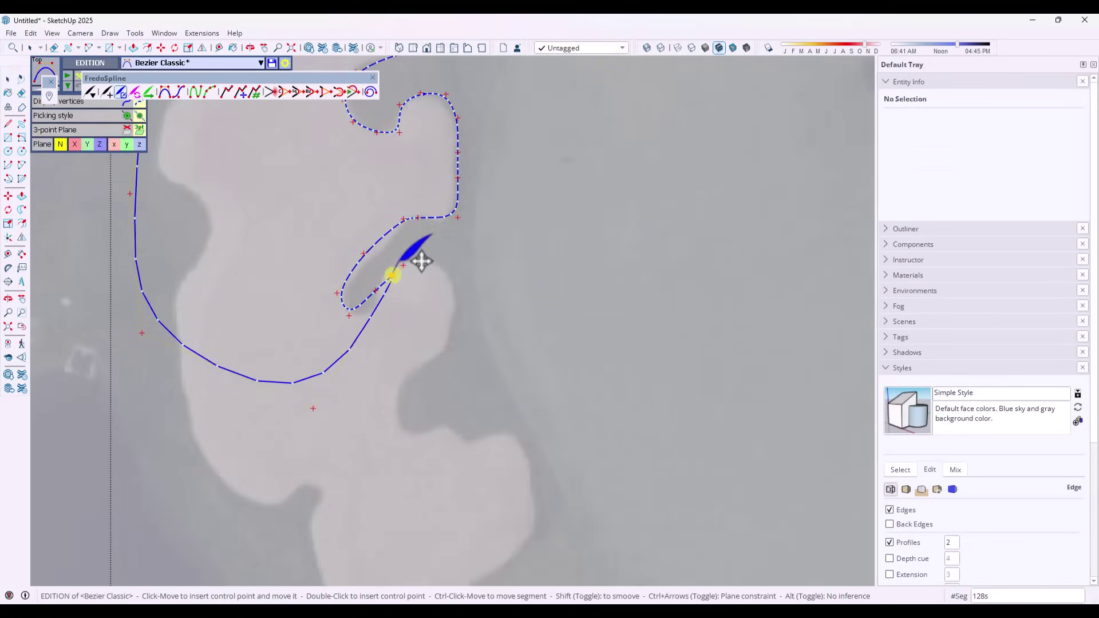
pyautogui.moveTo(406, 264); pyautogui.dragTo(491, 350)
pyautogui.moveTo(399, 323); pyautogui.dragTo(423, 230)
pyautogui.moveTo(491, 351); pyautogui.dragTo(505, 327)
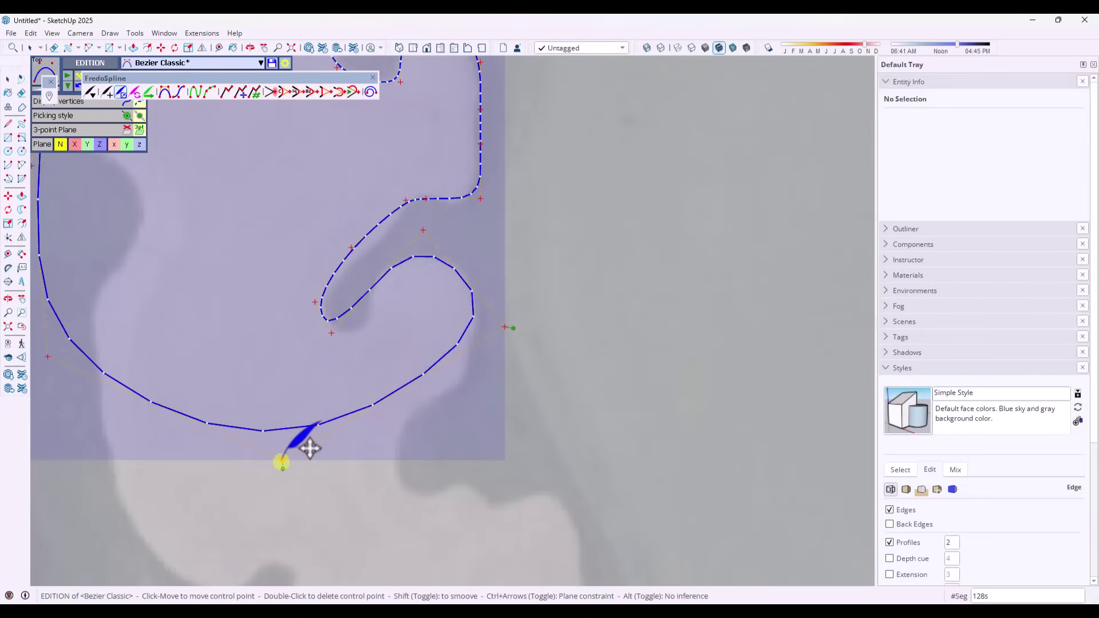
pyautogui.moveTo(282, 460); pyautogui.dragTo(355, 491)
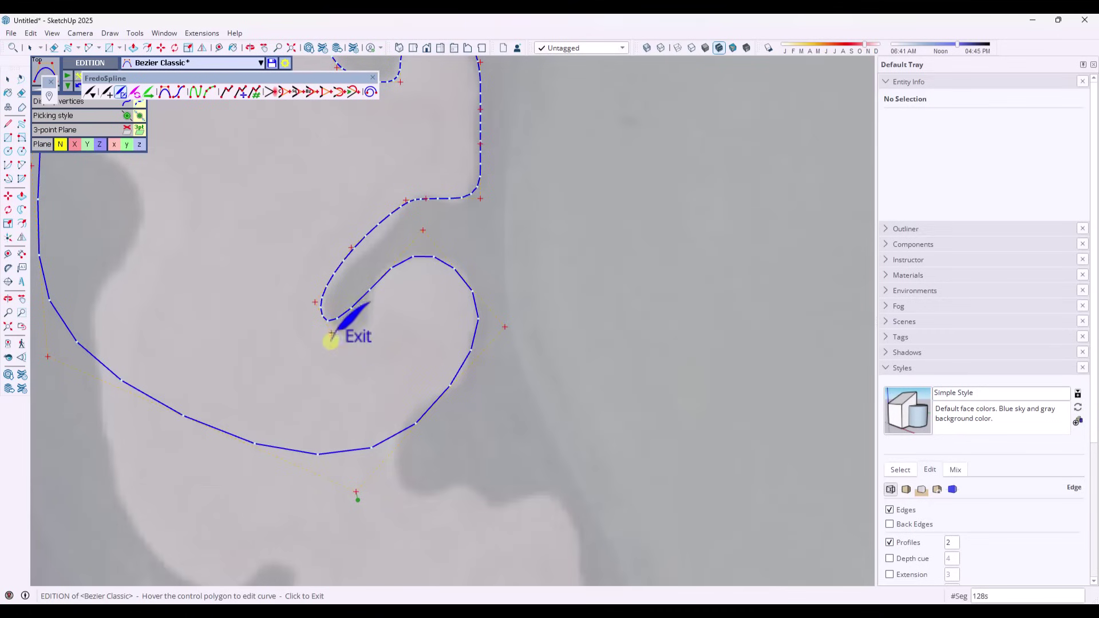
pyautogui.moveTo(332, 333); pyautogui.dragTo(353, 338)
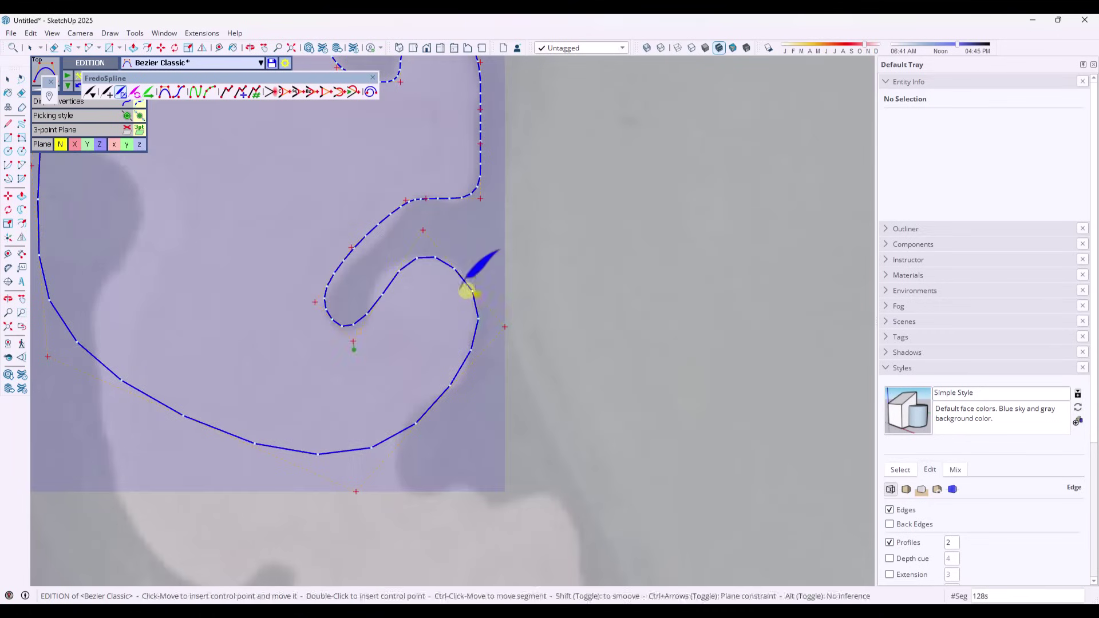
# - Join the curve's start point to its end to close the loop and exit editing
pyautogui.scroll(-5, 454, 282)
pyautogui.scroll(3, 371, 207)
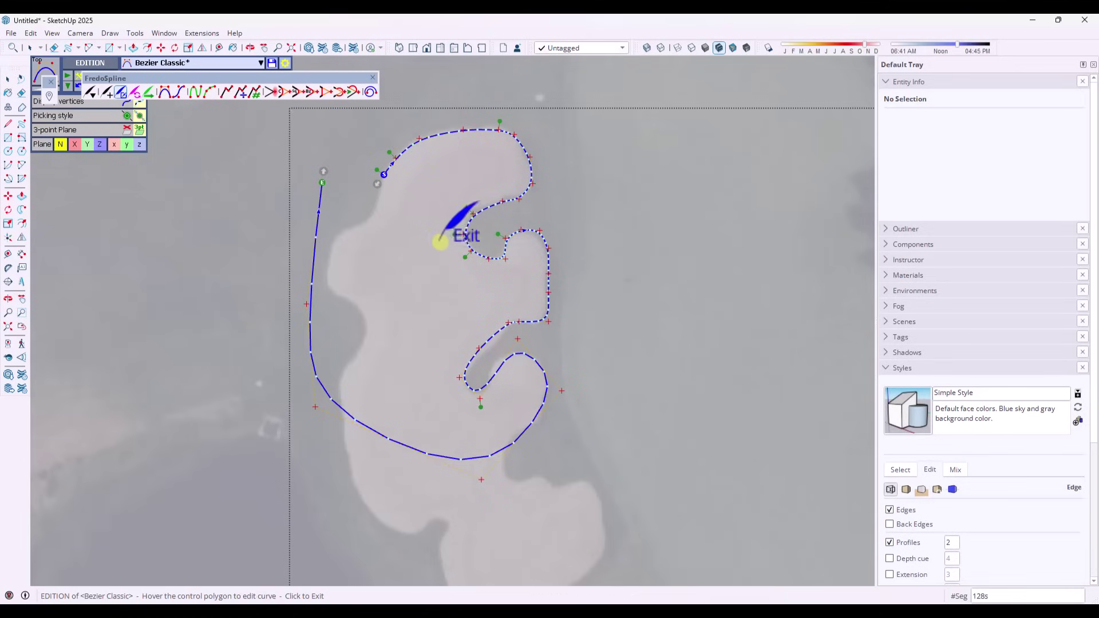
pyautogui.scroll(-1, 418, 255)
pyautogui.scroll(1, 427, 234)
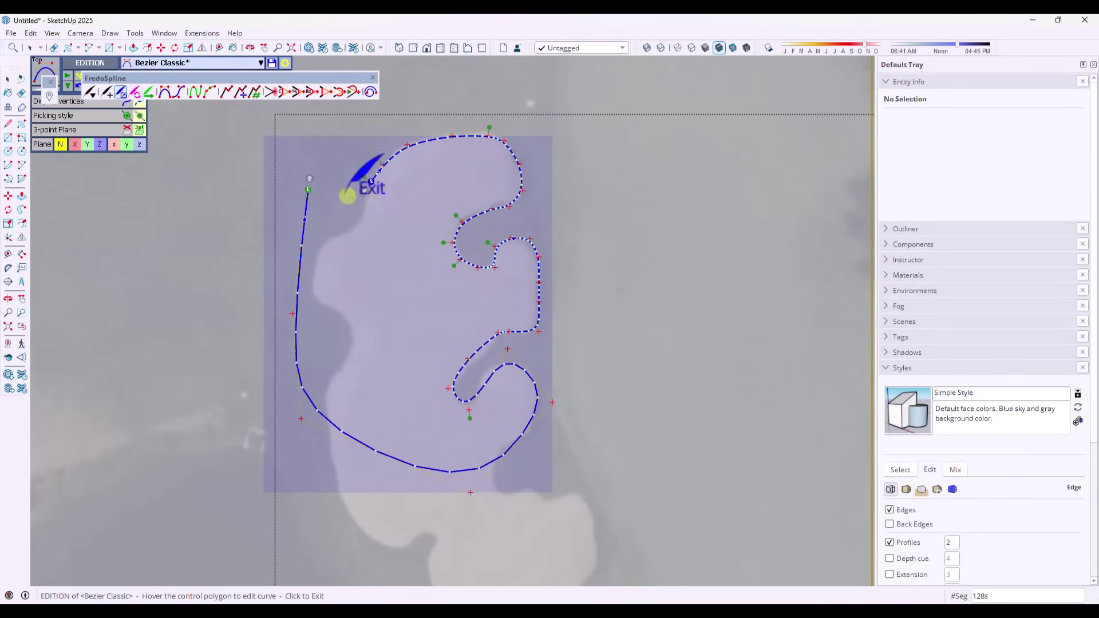
pyautogui.moveTo(307, 189); pyautogui.dragTo(371, 181)
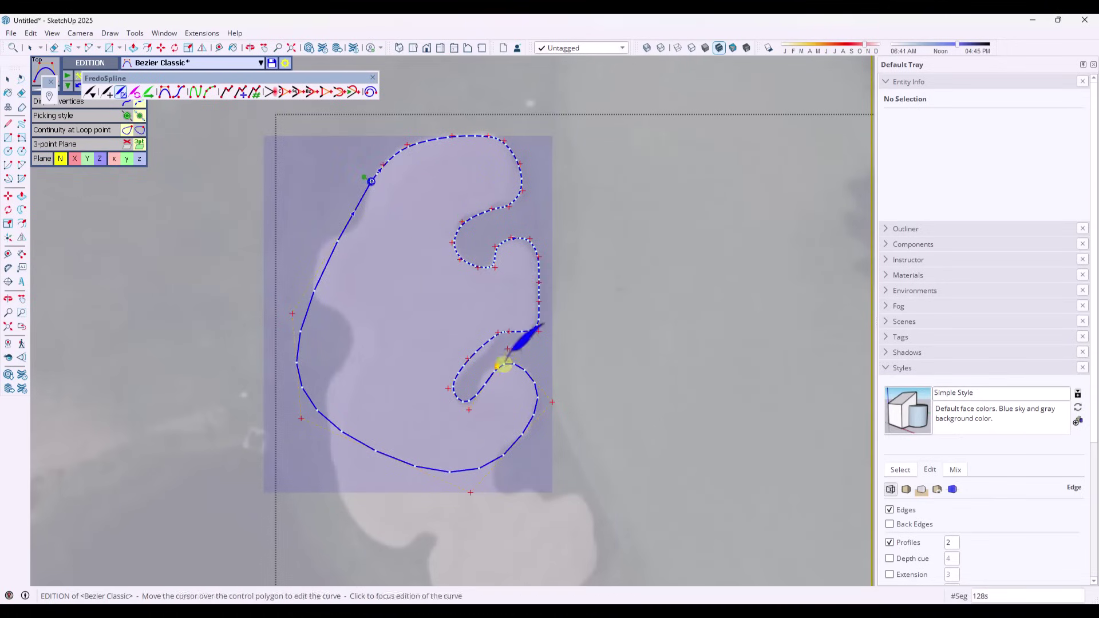
pyautogui.scroll(-4, 441, 307)
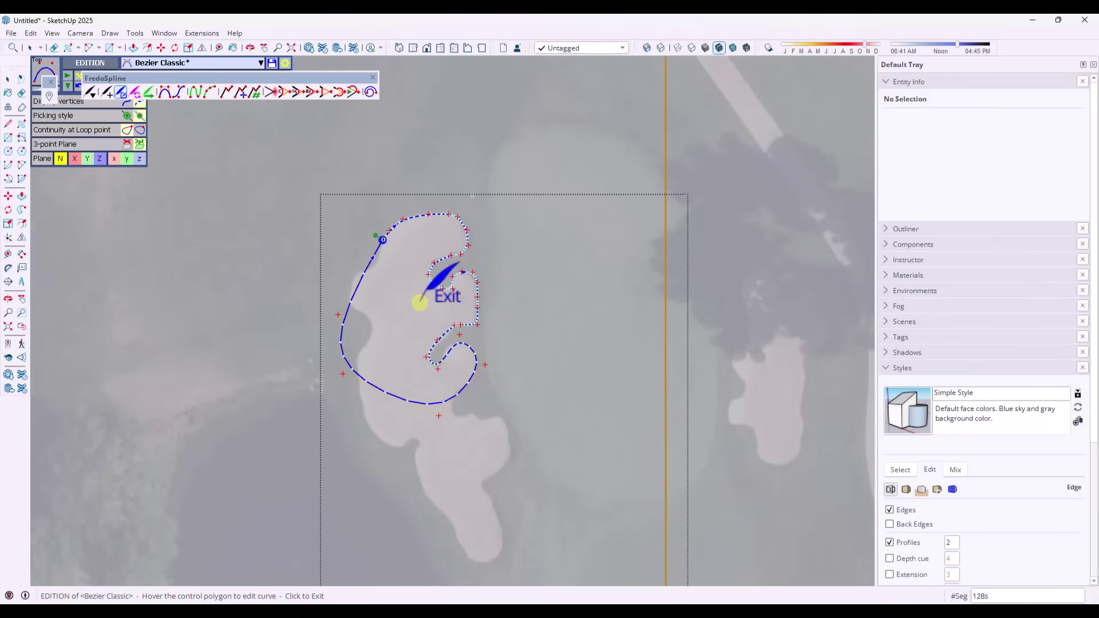
pyautogui.click(420, 302)
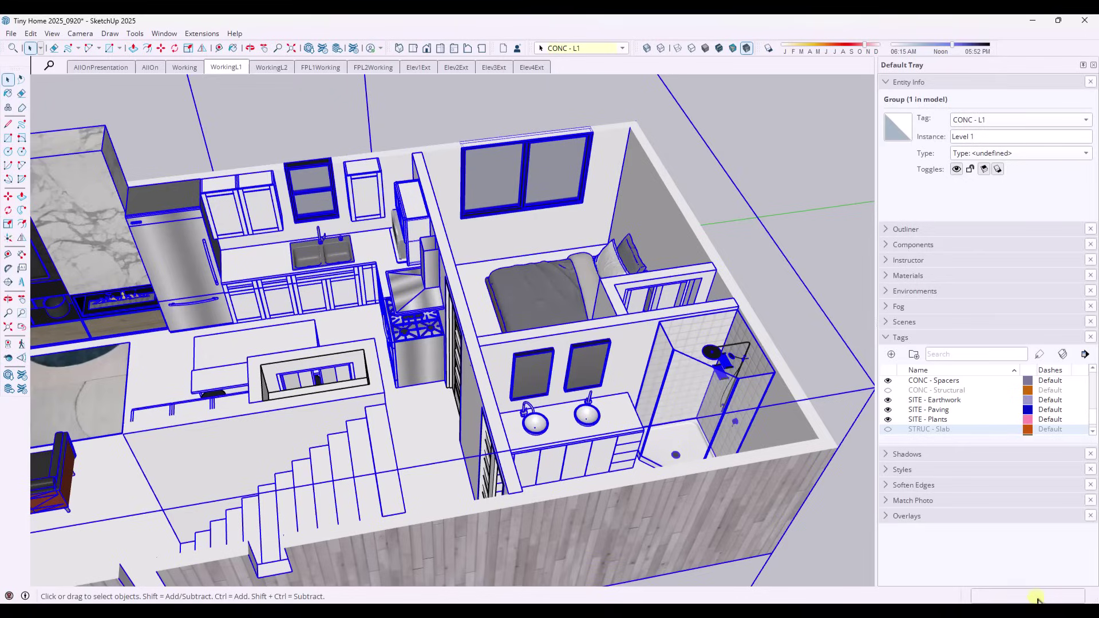
pyautogui.scroll(-6, 569, 417)
pyautogui.moveTo(633, 444); pyautogui.dragTo(492, 269, button='middle')
pyautogui.scroll(6, 498, 265)
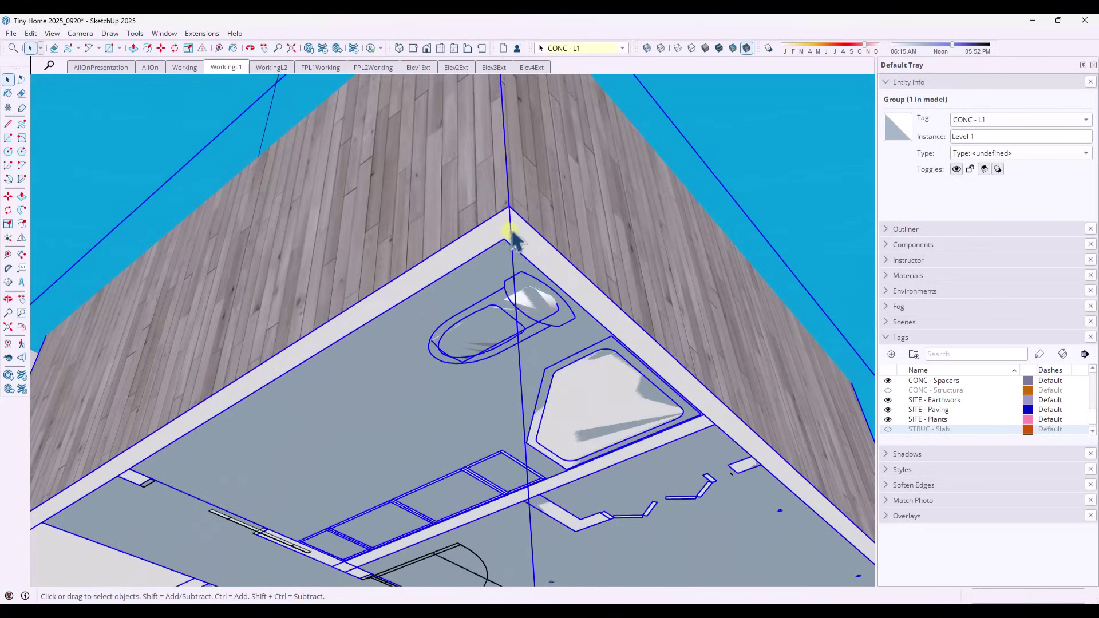
pyautogui.scroll(-5, 518, 246)
pyautogui.scroll(3, 508, 263)
pyautogui.scroll(-3, 506, 262)
pyautogui.hotkey('ctrl', 't')
pyautogui.click(493, 264)
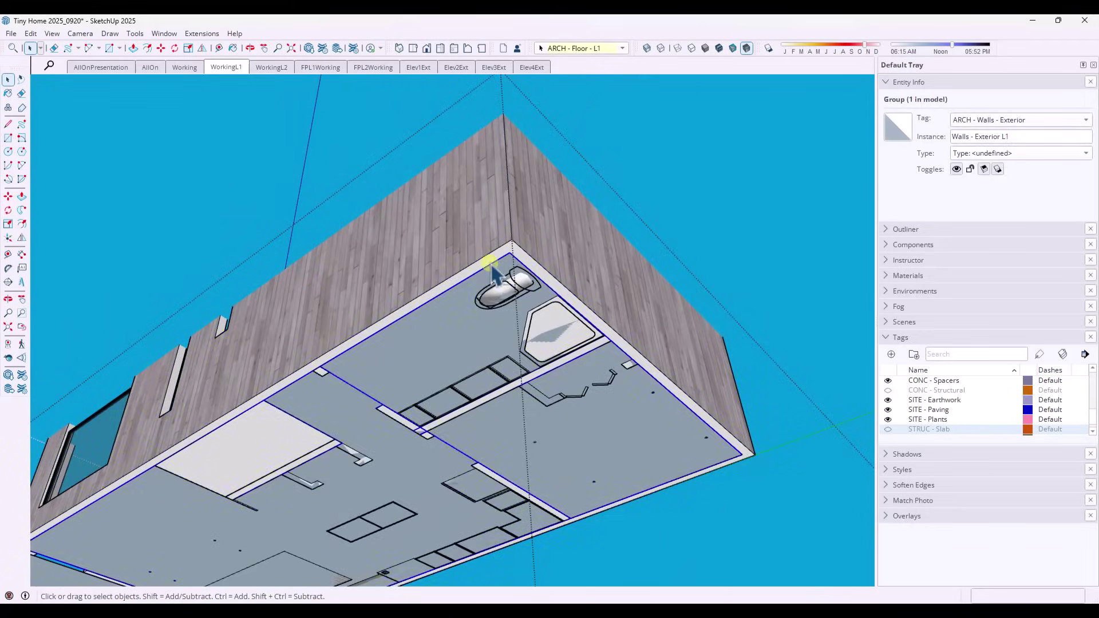
pyautogui.doubleClick(491, 265)
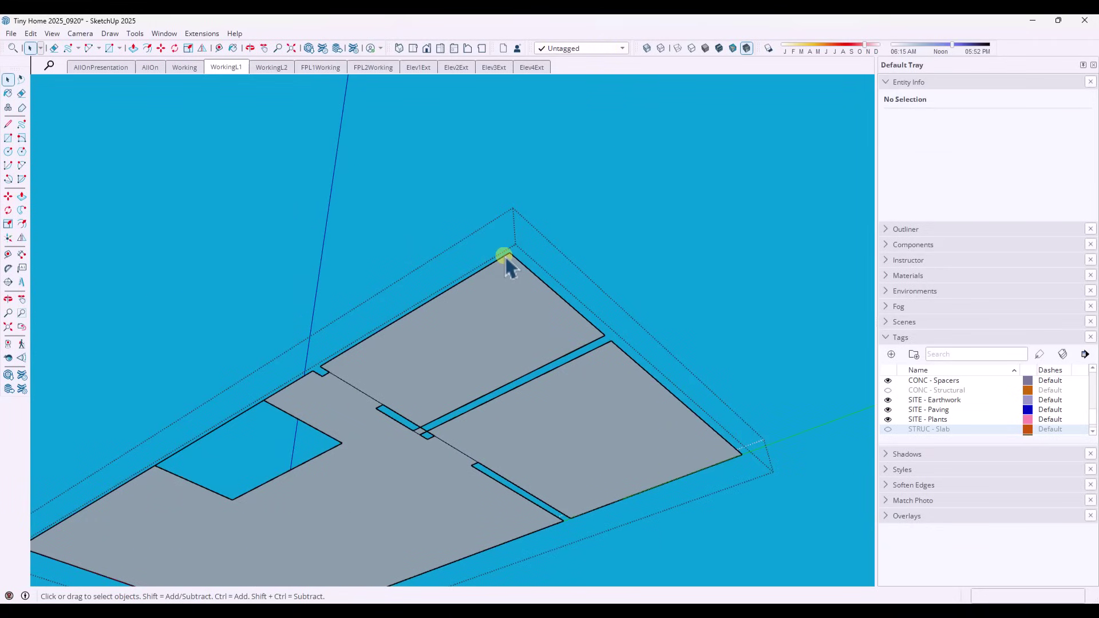
pyautogui.press('h')
pyautogui.scroll(-4, 504, 255)
pyautogui.scroll(5, 515, 256)
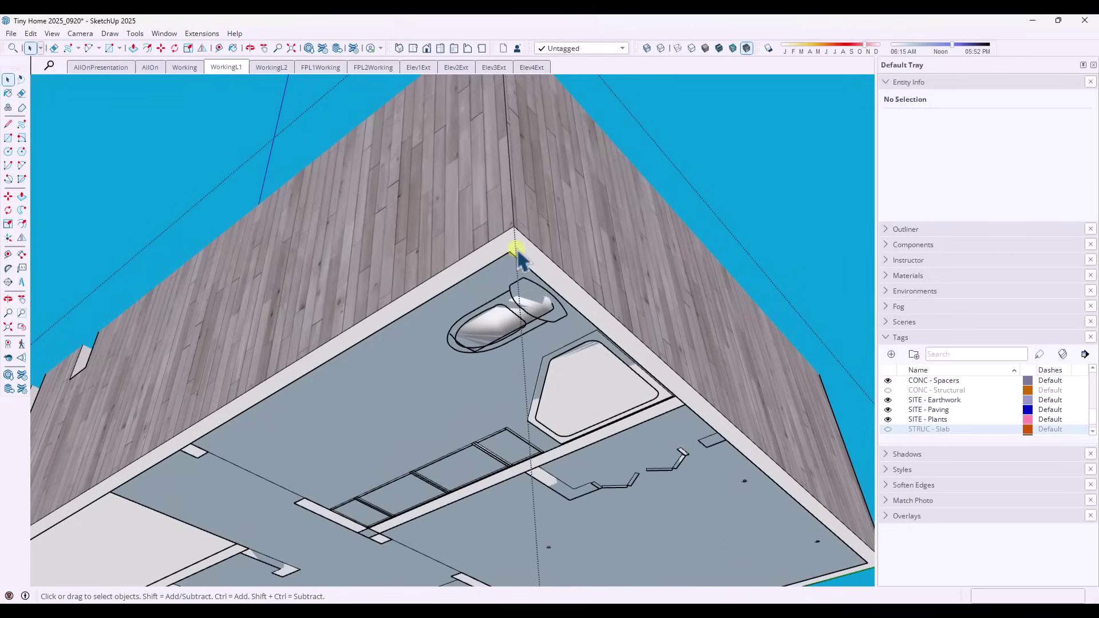
pyautogui.press('l')
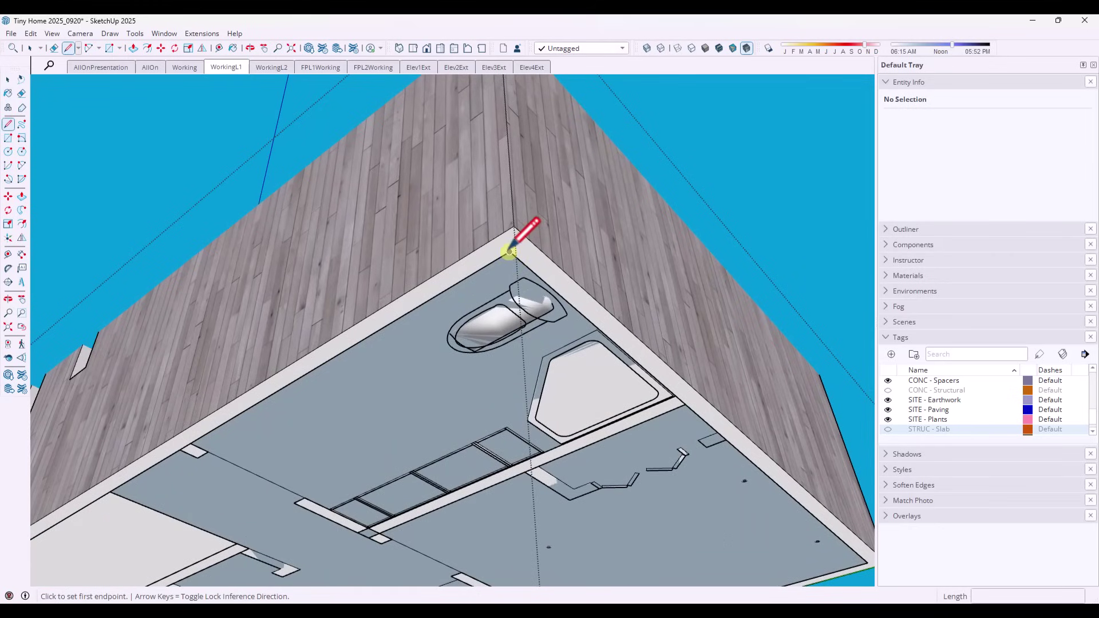
pyautogui.click(510, 251)
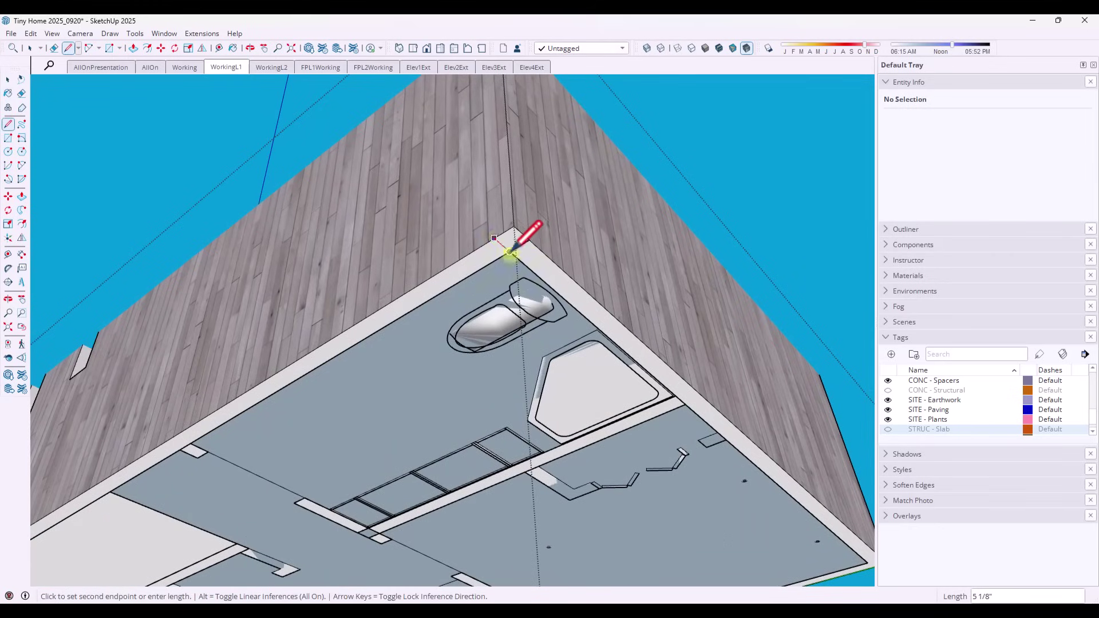
pyautogui.click(504, 246)
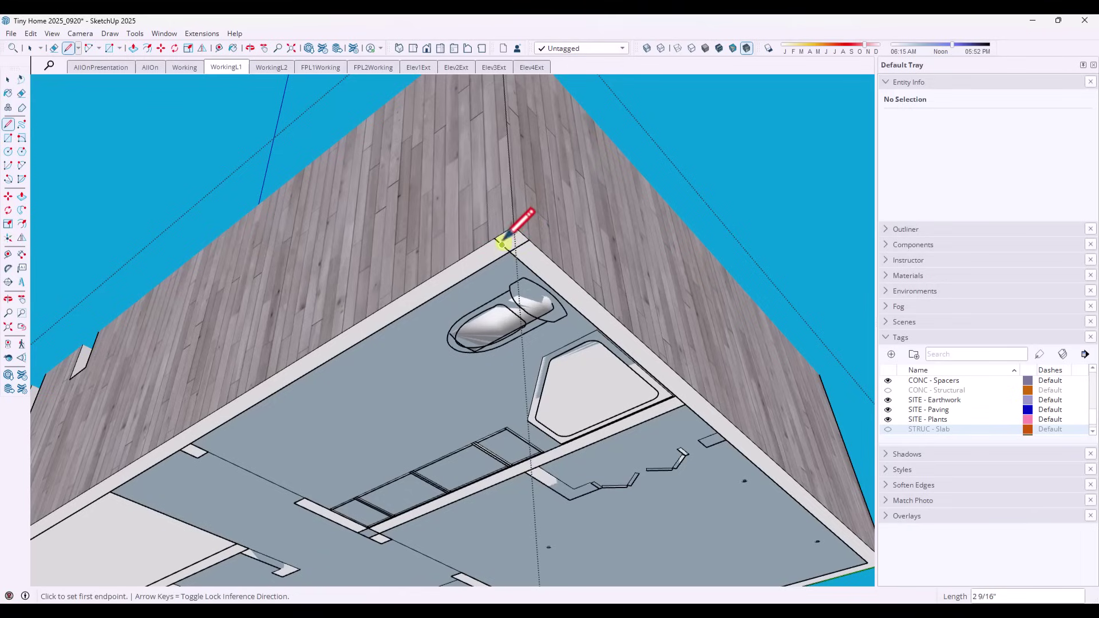
pyautogui.click(502, 245)
pyautogui.press('space')
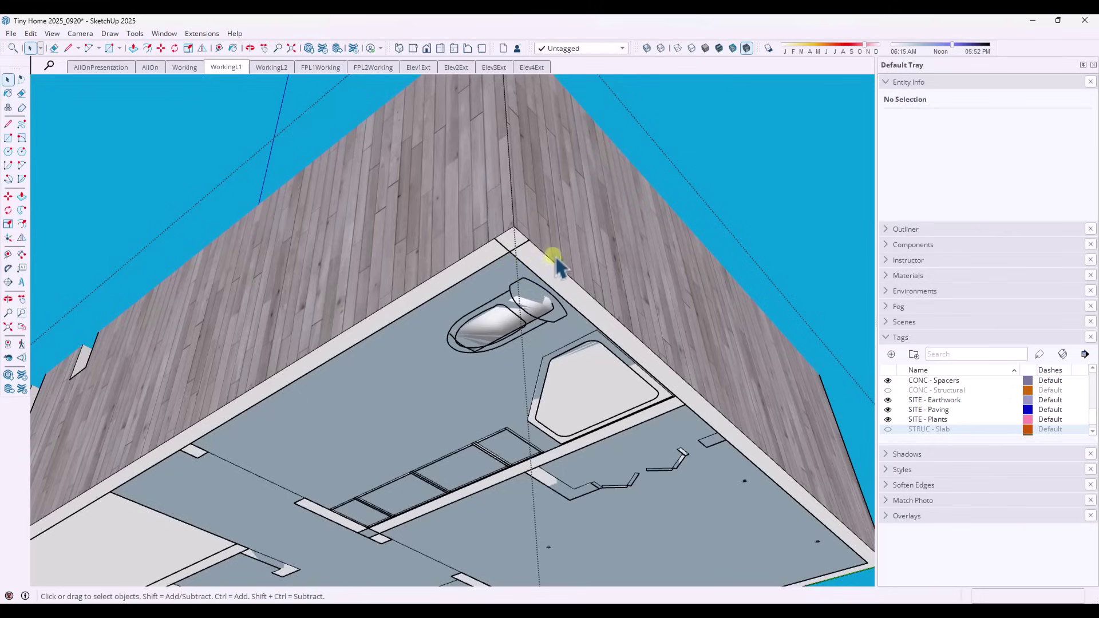
pyautogui.press('e')
pyautogui.press('space')
pyautogui.press('l')
pyautogui.click(510, 253)
pyautogui.scroll(3, 510, 252)
pyautogui.press('Escape')
pyautogui.scroll(-5, 509, 269)
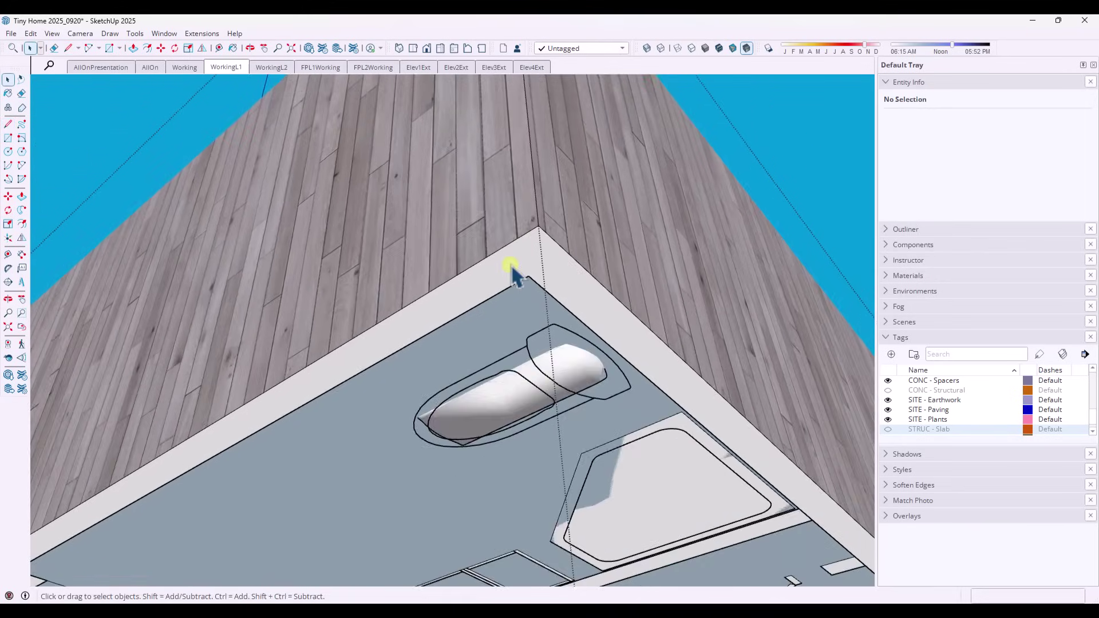
pyautogui.scroll(-2, 520, 274)
pyautogui.click(519, 272)
pyautogui.scroll(-2, 532, 292)
pyautogui.scroll(5, 756, 472)
pyautogui.click(739, 465)
pyautogui.scroll(5, 740, 466)
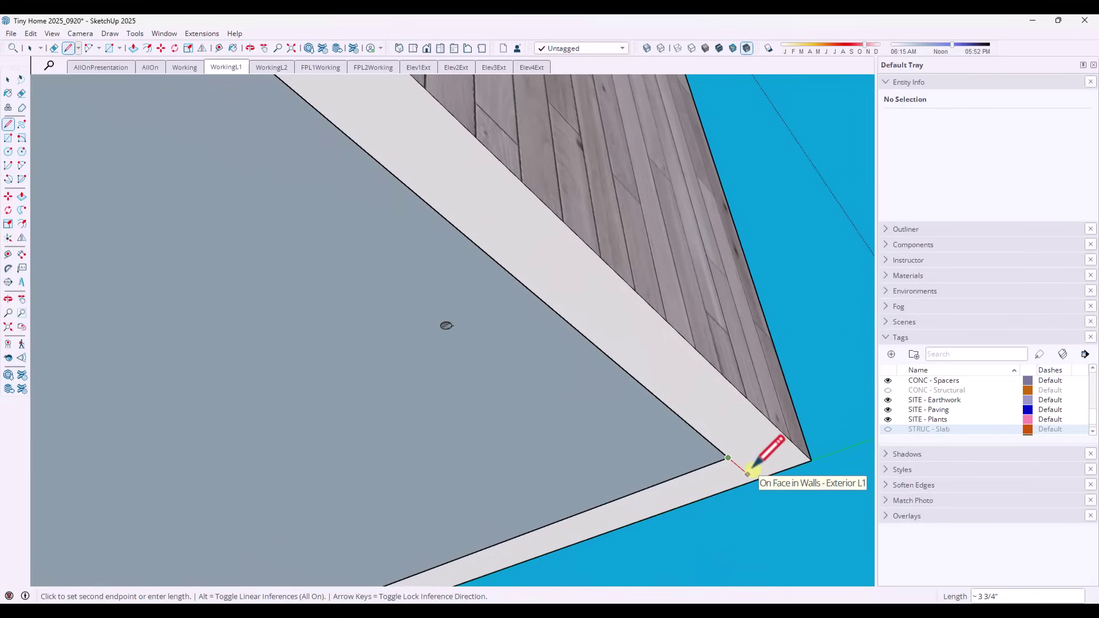
pyautogui.write('+2.5')
pyautogui.press('Return')
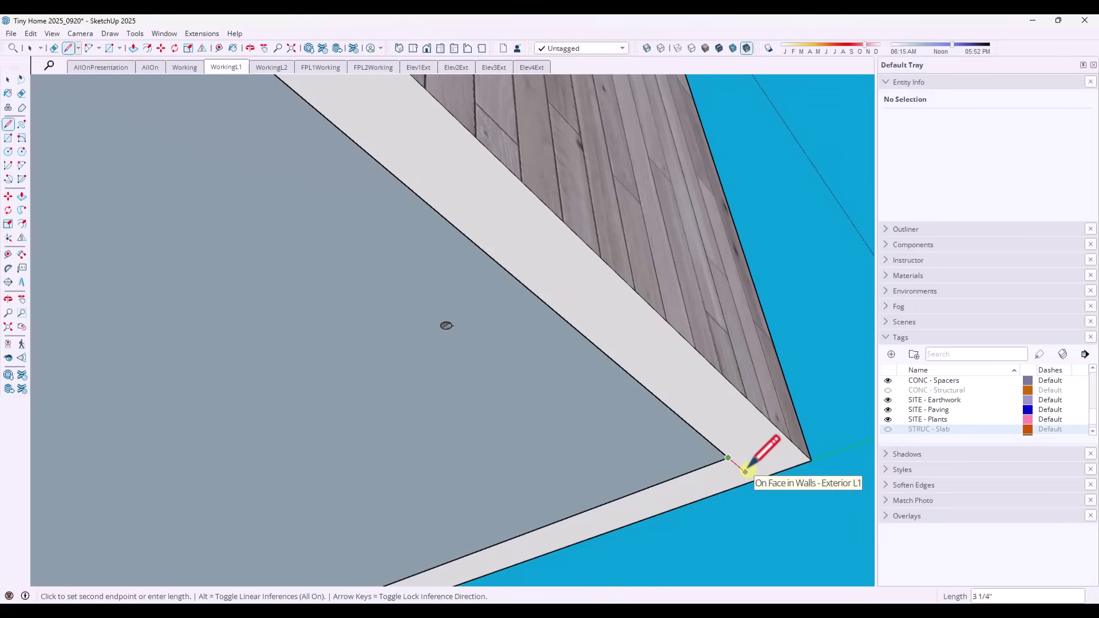
pyautogui.press('space')
pyautogui.scroll(-6, 748, 469)
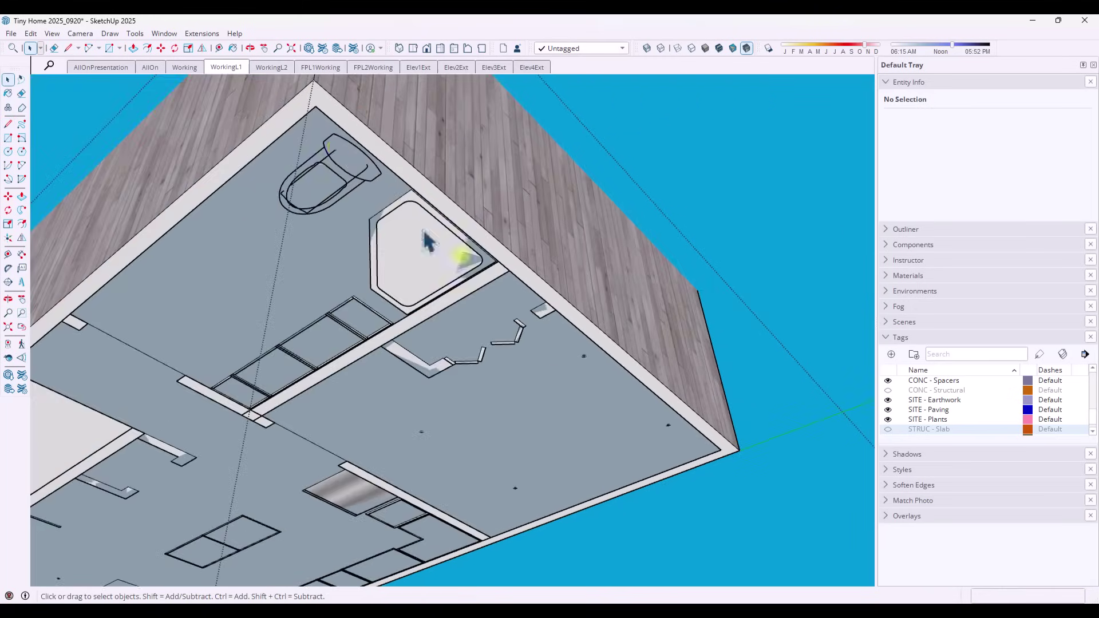
pyautogui.press('l')
pyautogui.click(316, 107)
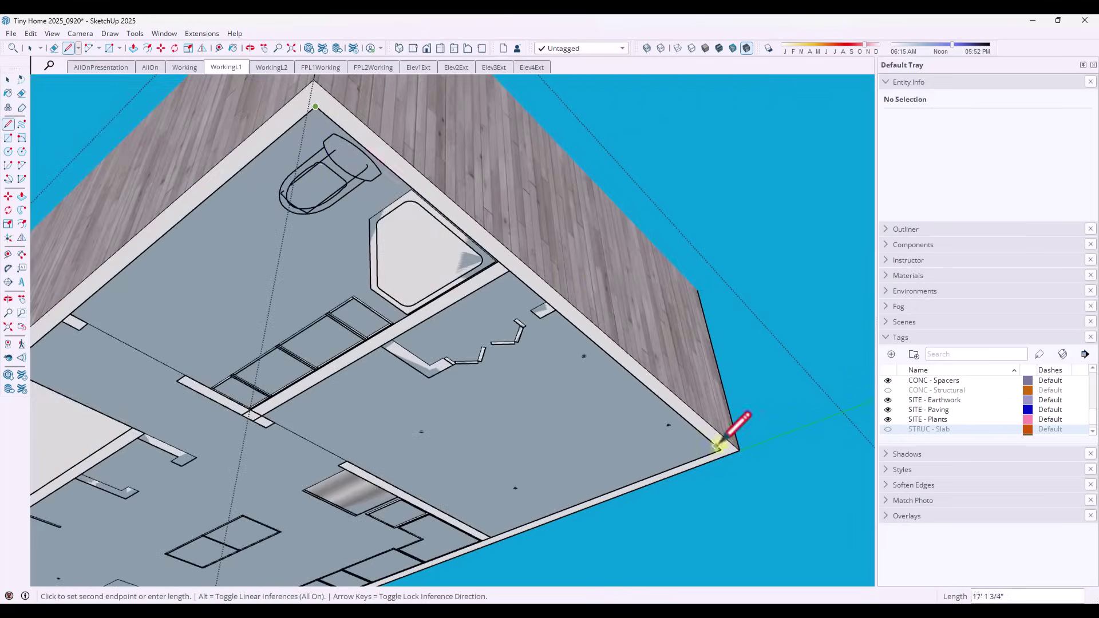
pyautogui.press('Escape')
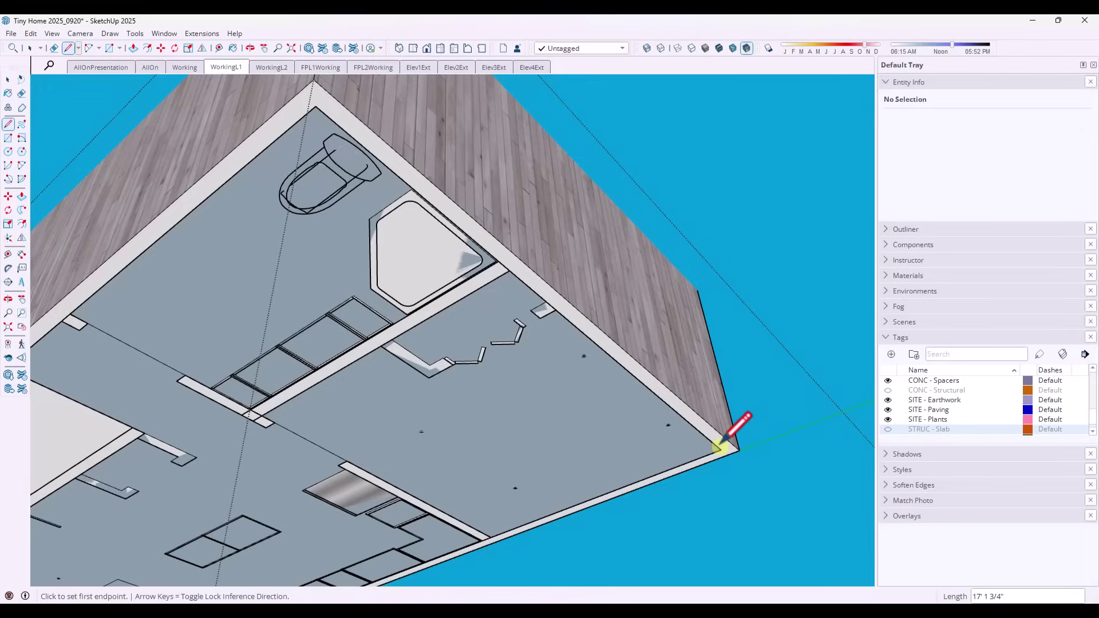
pyautogui.scroll(5, 717, 445)
pyautogui.click(715, 445)
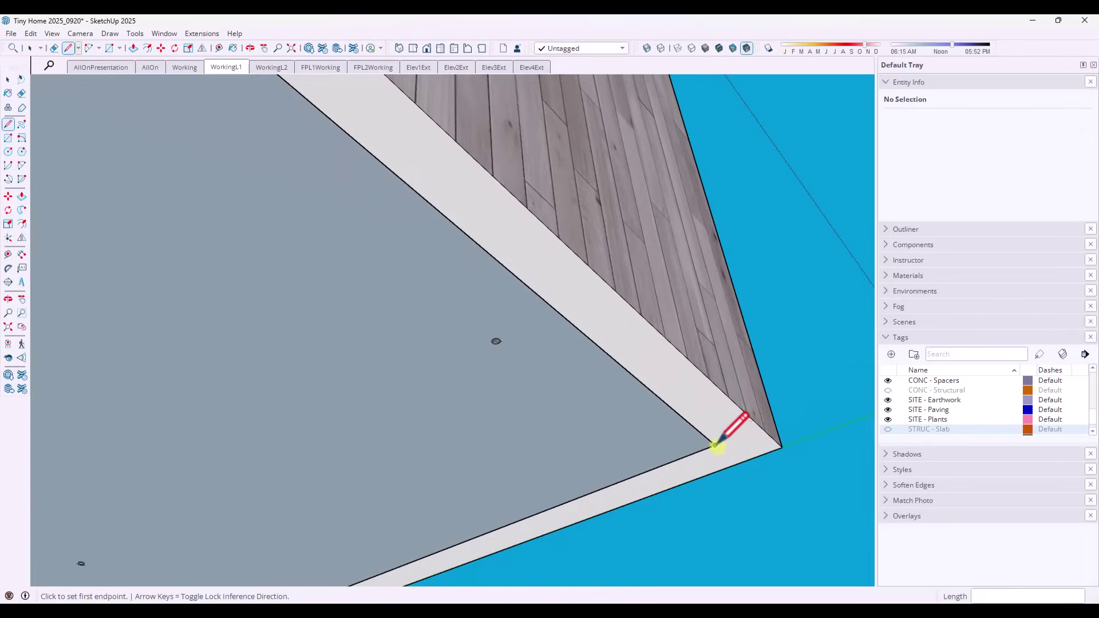
pyautogui.press('space')
pyautogui.scroll(-3, 721, 452)
pyautogui.scroll(-3, 710, 448)
pyautogui.press('l')
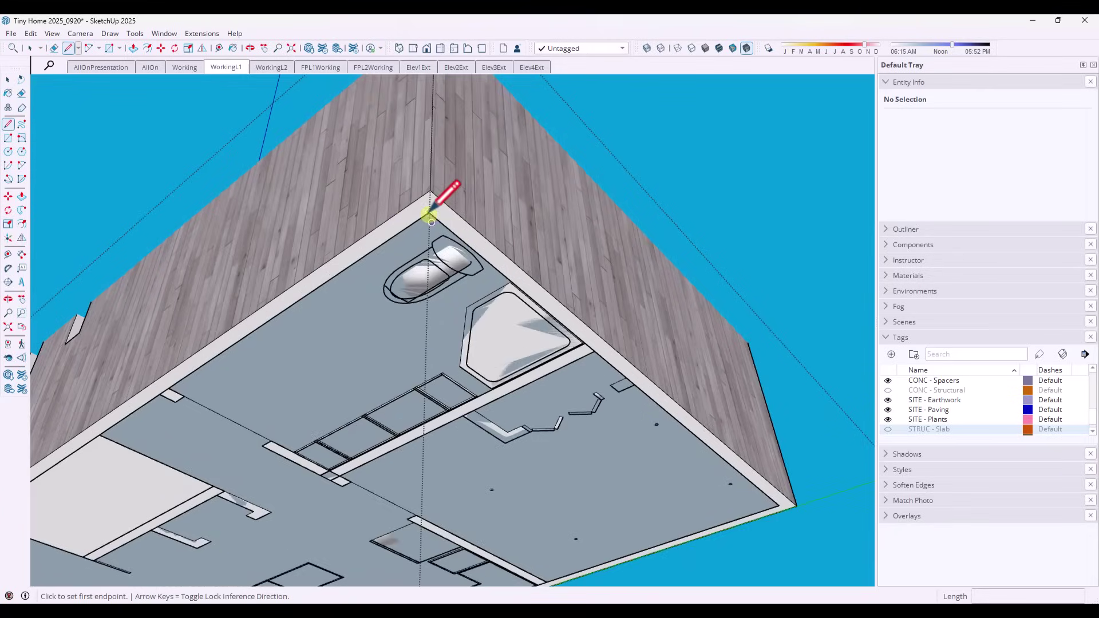
pyautogui.click(430, 211)
pyautogui.scroll(3, 796, 487)
pyautogui.scroll(3, 800, 484)
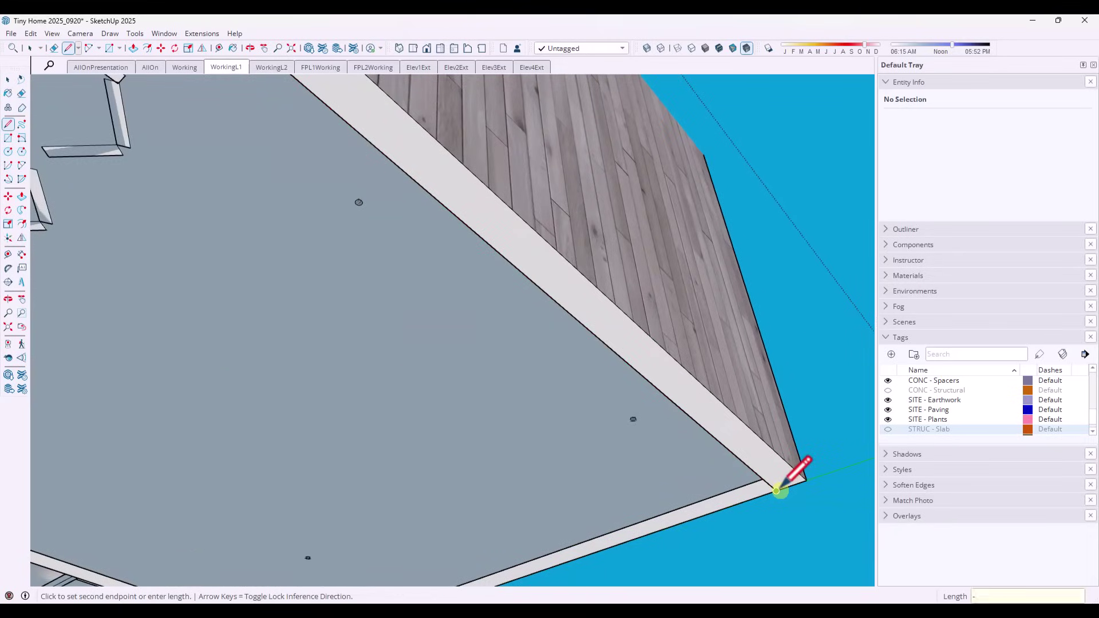
pyautogui.write('-2.5')
pyautogui.press('Return')
pyautogui.click(776, 490)
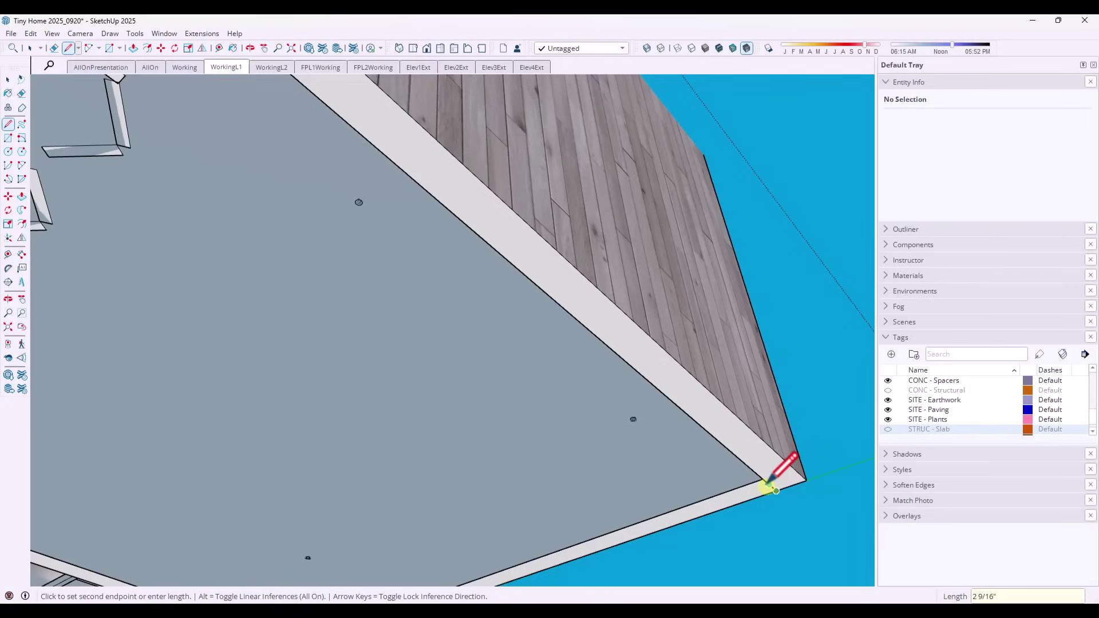
pyautogui.press('space')
pyautogui.scroll(-5, 794, 496)
pyautogui.moveTo(690, 427); pyautogui.dragTo(384, 166, button='middle')
# - Orbit to the vanity and select the top drawer box inside the Cabinets group
pyautogui.scroll(10, 393, 307)
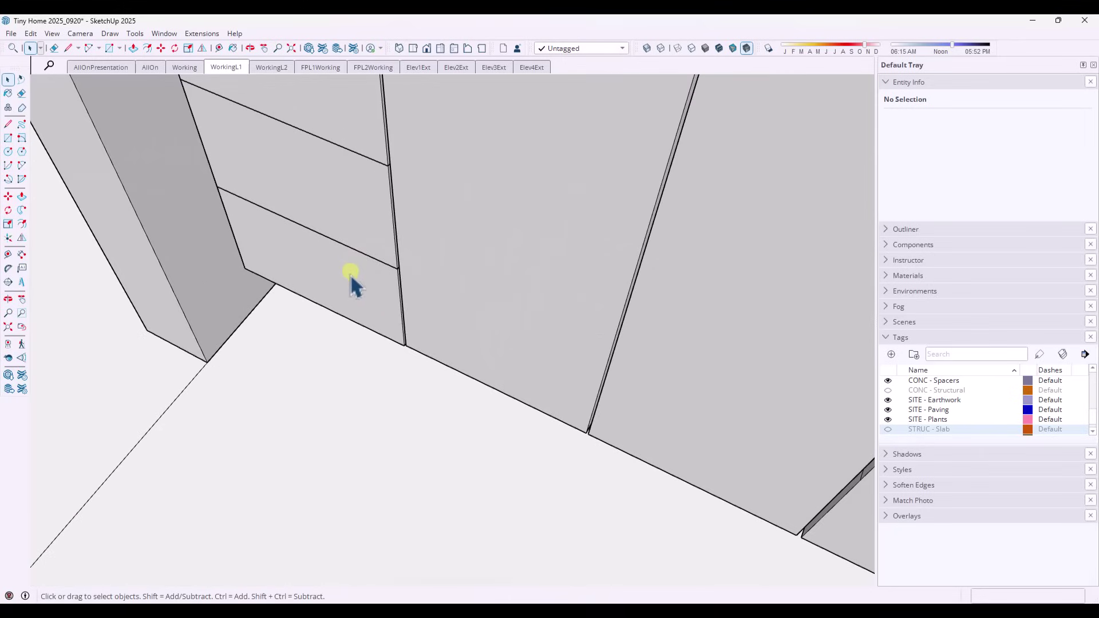
pyautogui.scroll(-8, 346, 281)
pyautogui.moveTo(609, 371); pyautogui.dragTo(655, 252, button='middle')
pyautogui.click(540, 377)
pyautogui.scroll(8, 582, 376)
pyautogui.scroll(-5, 538, 352)
pyautogui.doubleClick(530, 367)
pyautogui.click(530, 361)
# - Start scaling the drawer box's width, then cancel without changing it
pyautogui.press('s')
pyautogui.click(665, 282)
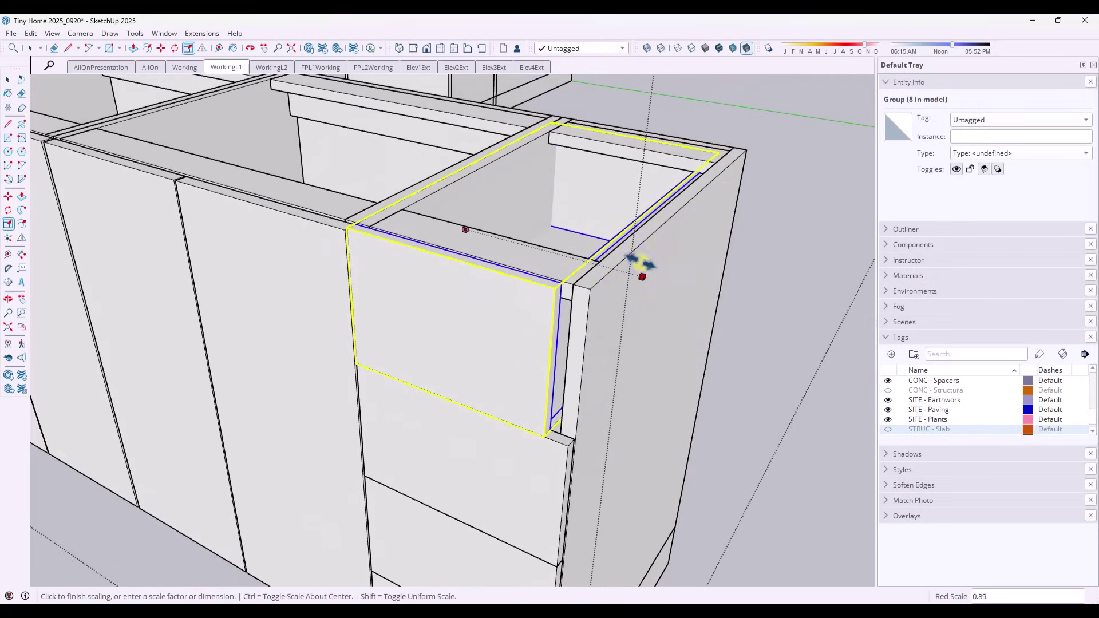
pyautogui.press('Escape')
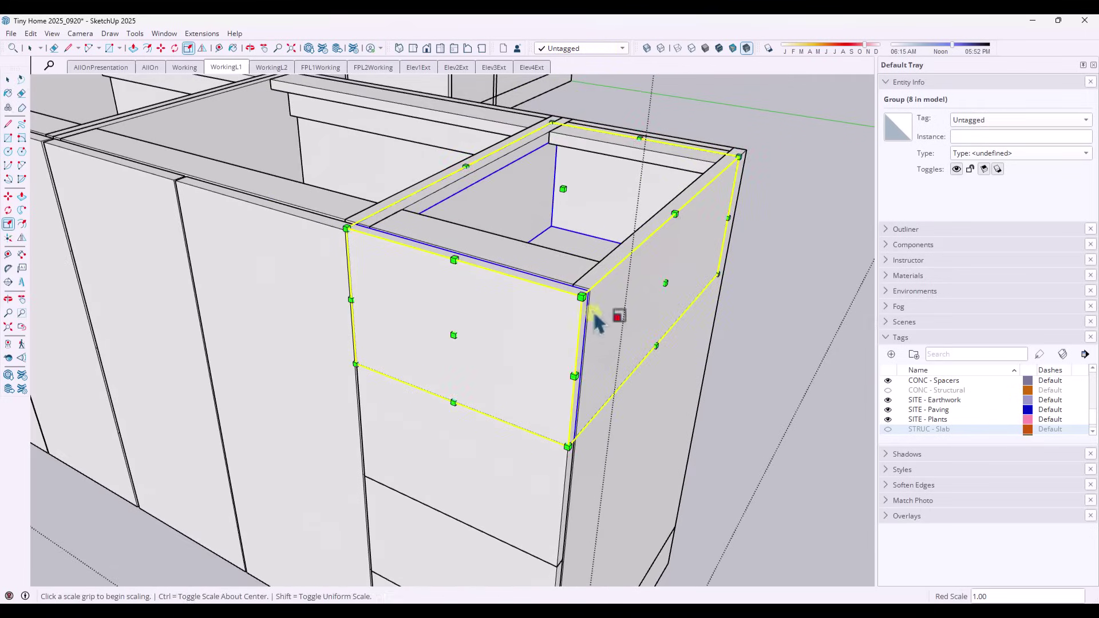
pyautogui.press('space')
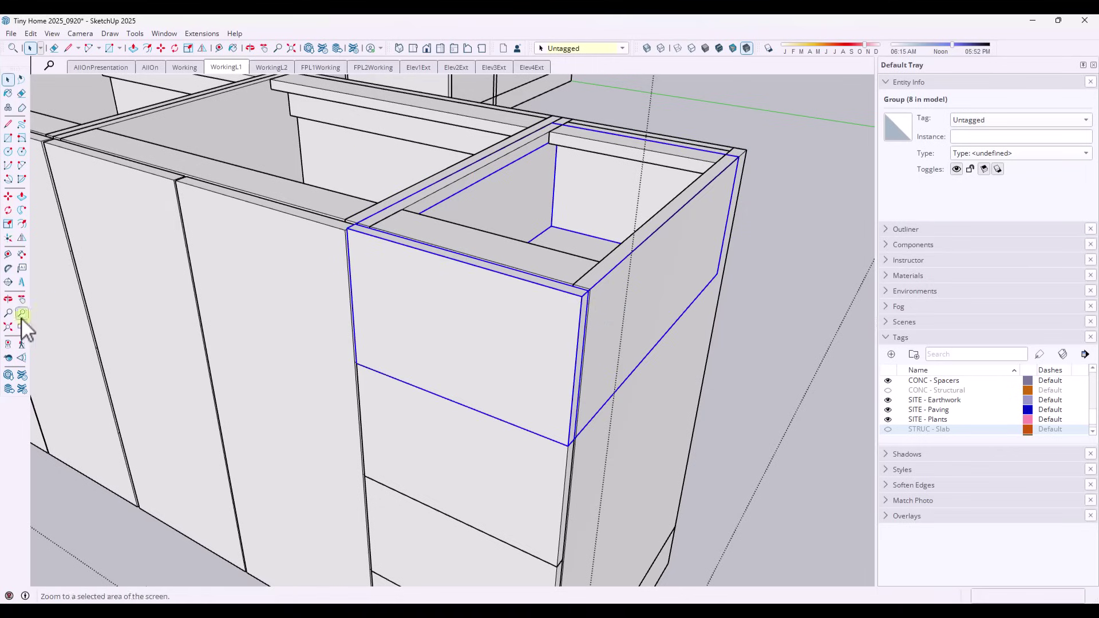
# - Measure at the drawer box's corner with the Tape Measure to place guides
pyautogui.click(8, 253)
pyautogui.scroll(2, 605, 274)
pyautogui.scroll(2, 582, 313)
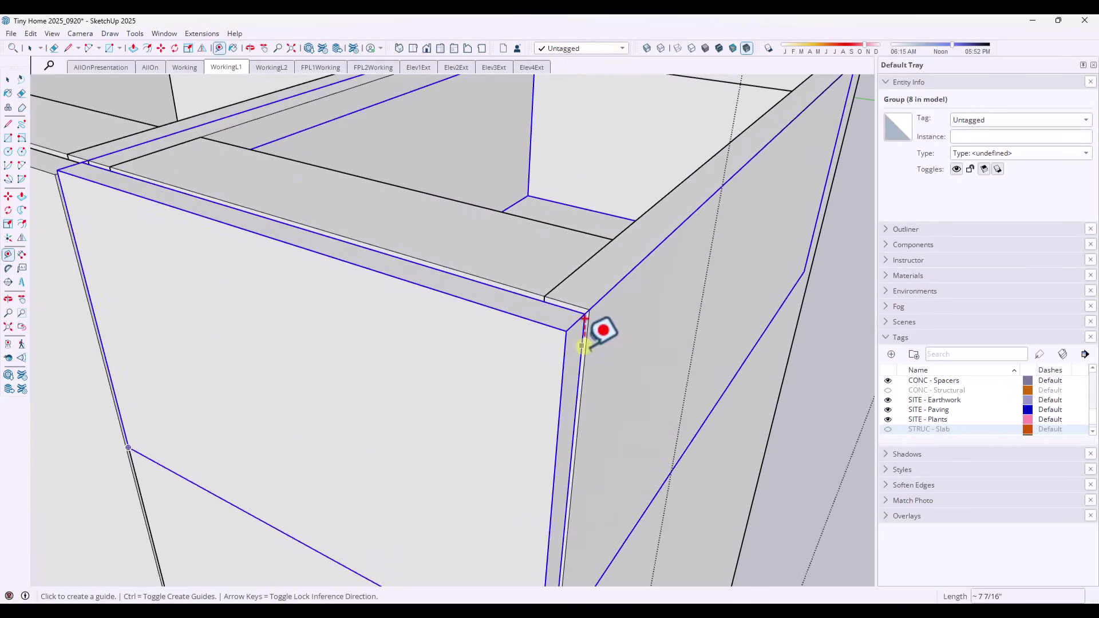
pyautogui.click(579, 313)
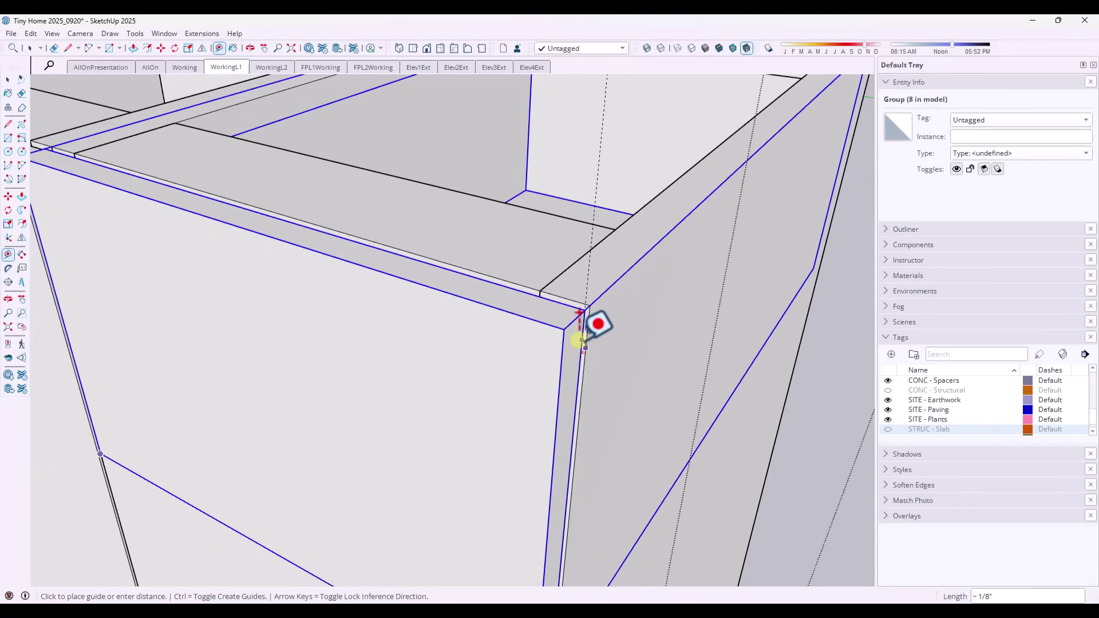
pyautogui.press('space')
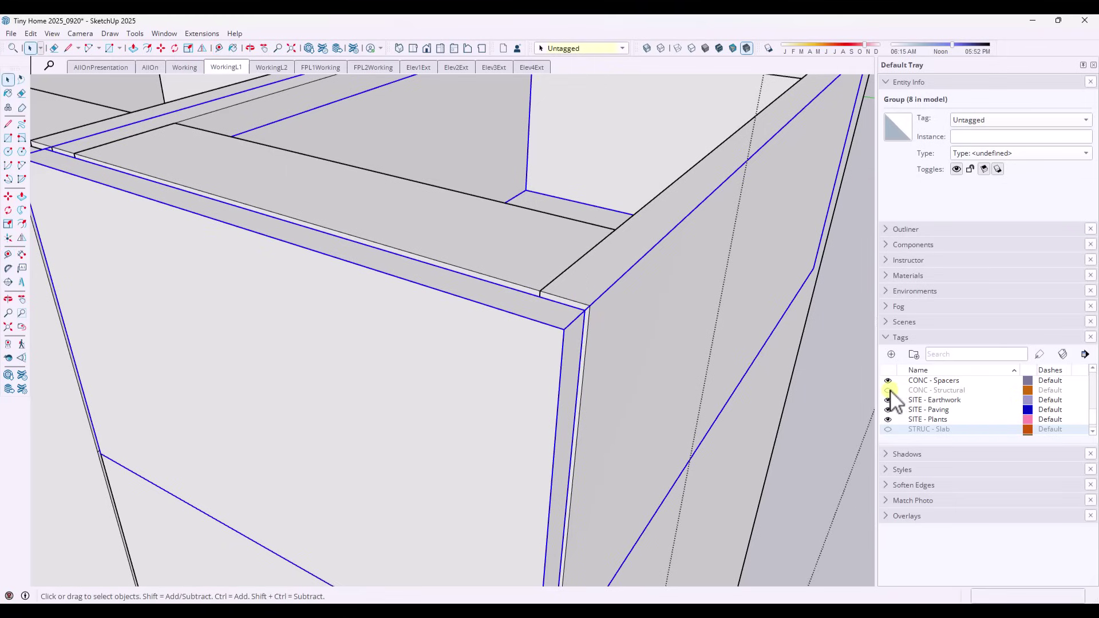
pyautogui.moveTo(584, 352)
pyautogui.mouseDown(button='middle')
pyautogui.moveTo(633, 326)
pyautogui.moveTo(853, 349)
pyautogui.moveTo(591, 312)
pyautogui.moveTo(581, 319)
pyautogui.moveTo(591, 336)
pyautogui.mouseUp(button='middle')
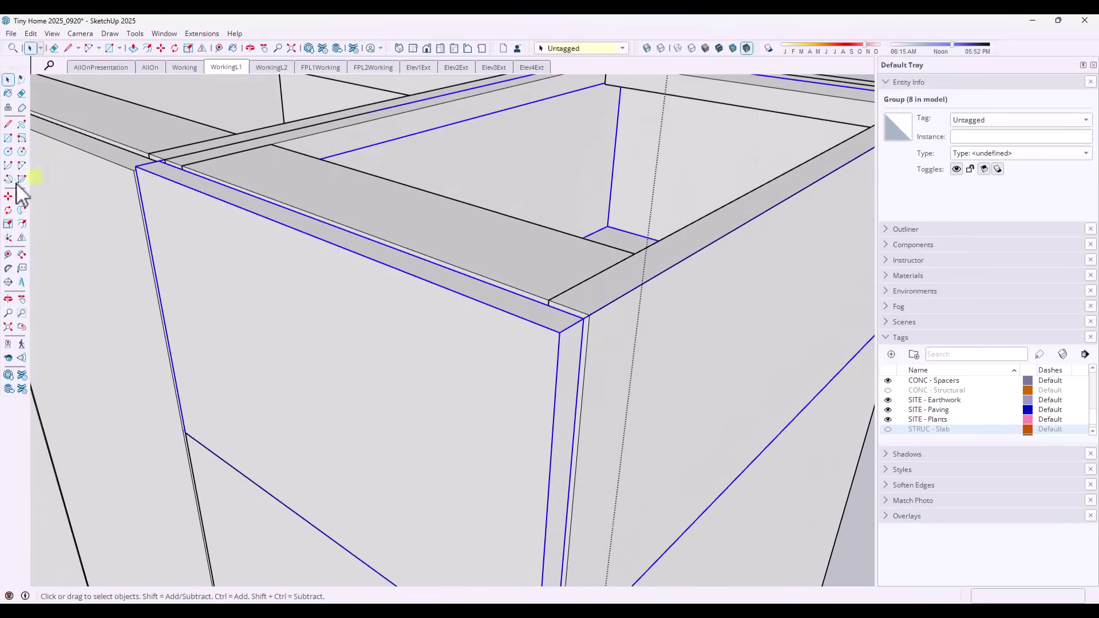
pyautogui.click(8, 255)
pyautogui.click(582, 317)
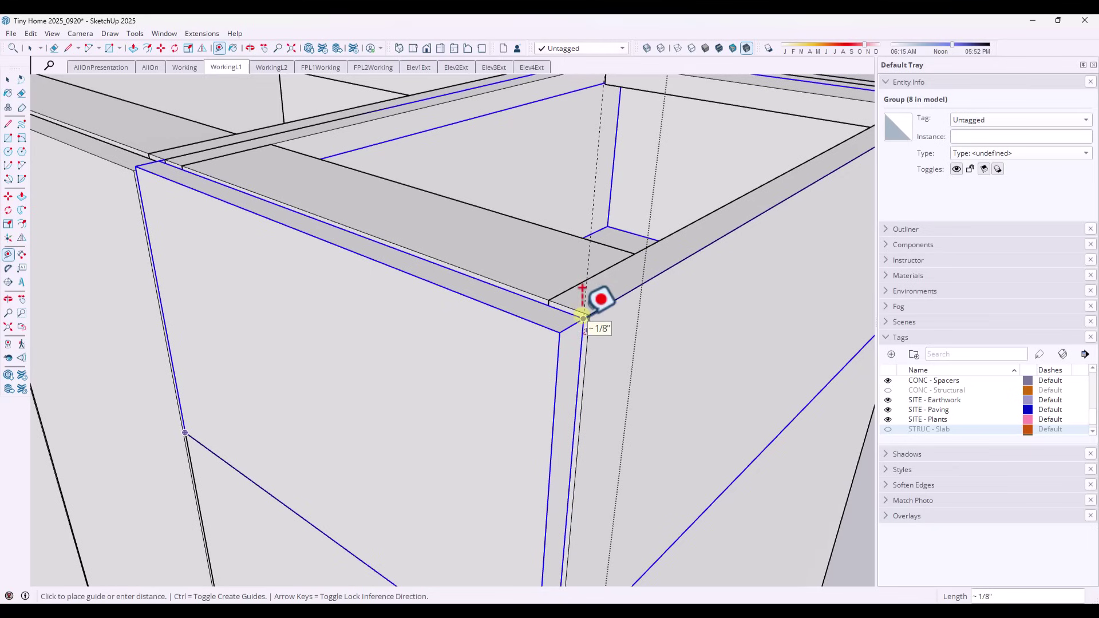
pyautogui.click(582, 314)
# - Scale the drawer box's side but finish at full size, then orbit around its corner
pyautogui.scroll(-3, 584, 331)
pyautogui.press('s')
pyautogui.click(737, 318)
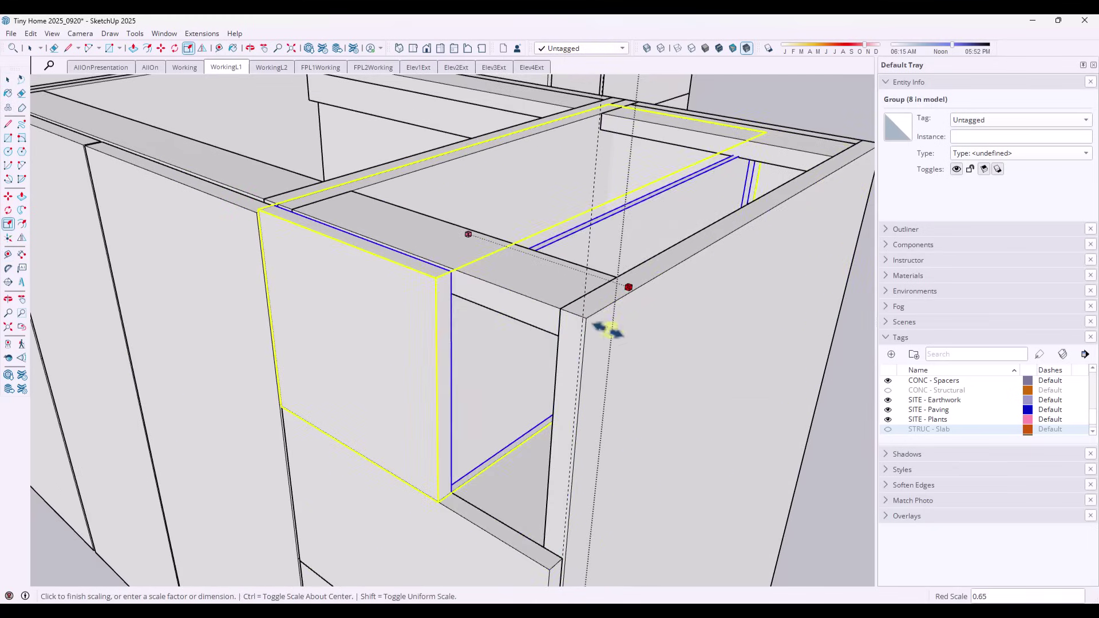
pyautogui.click(585, 315)
pyautogui.press('space')
pyautogui.moveTo(582, 325)
pyautogui.mouseDown(button='middle')
pyautogui.moveTo(578, 343)
pyautogui.moveTo(591, 319)
pyautogui.mouseUp(button='middle')
pyautogui.scroll(-4, 586, 318)
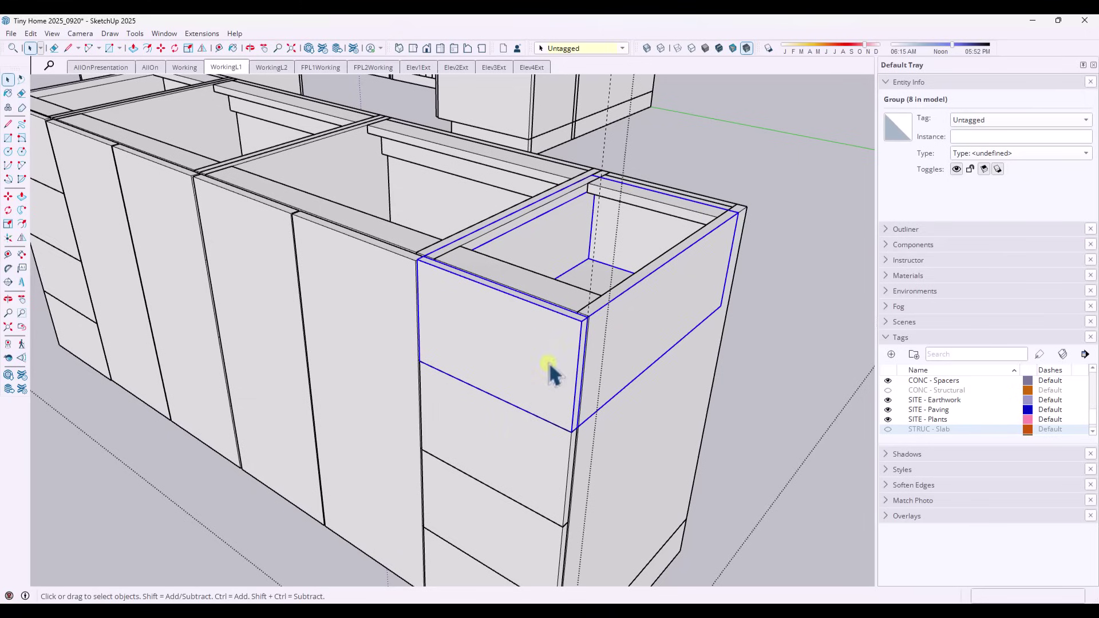
# - Scale the drawer box from its right side down to about two-thirds width
pyautogui.press('s')
pyautogui.click(658, 320)
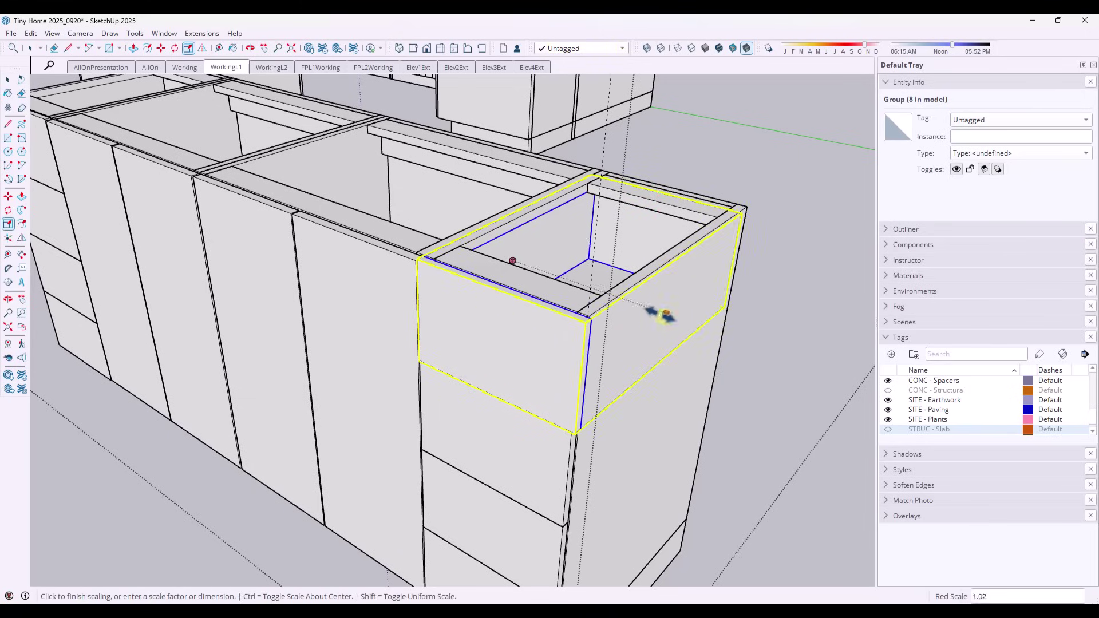
pyautogui.click(611, 281)
# - Stretch the box out to the corner, enter -1/8, then undo the flattening
pyautogui.click(630, 293)
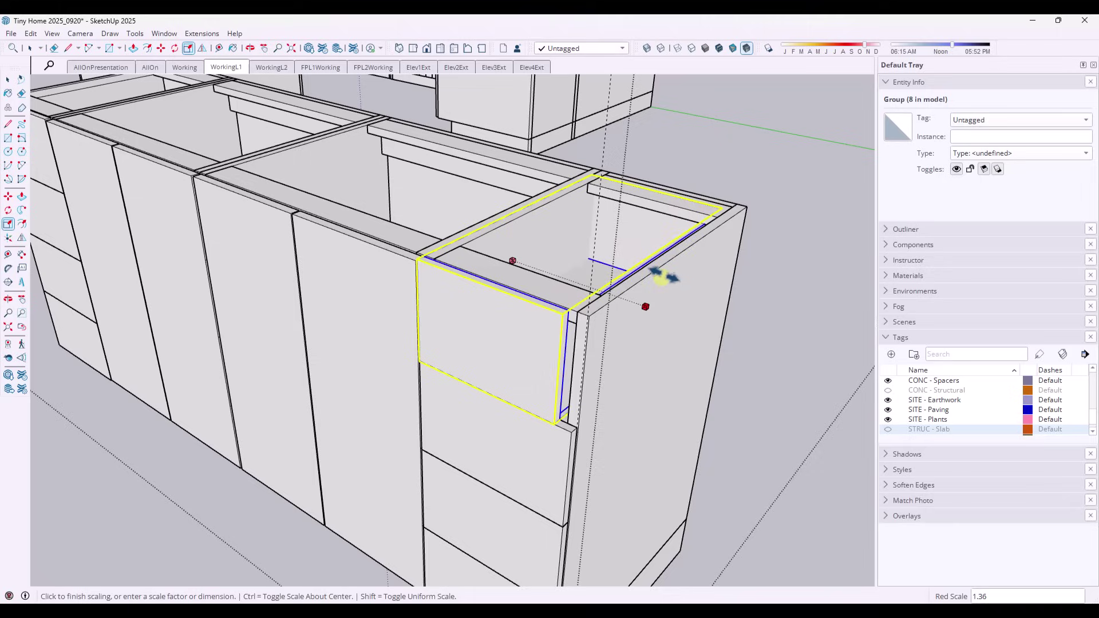
pyautogui.click(737, 212)
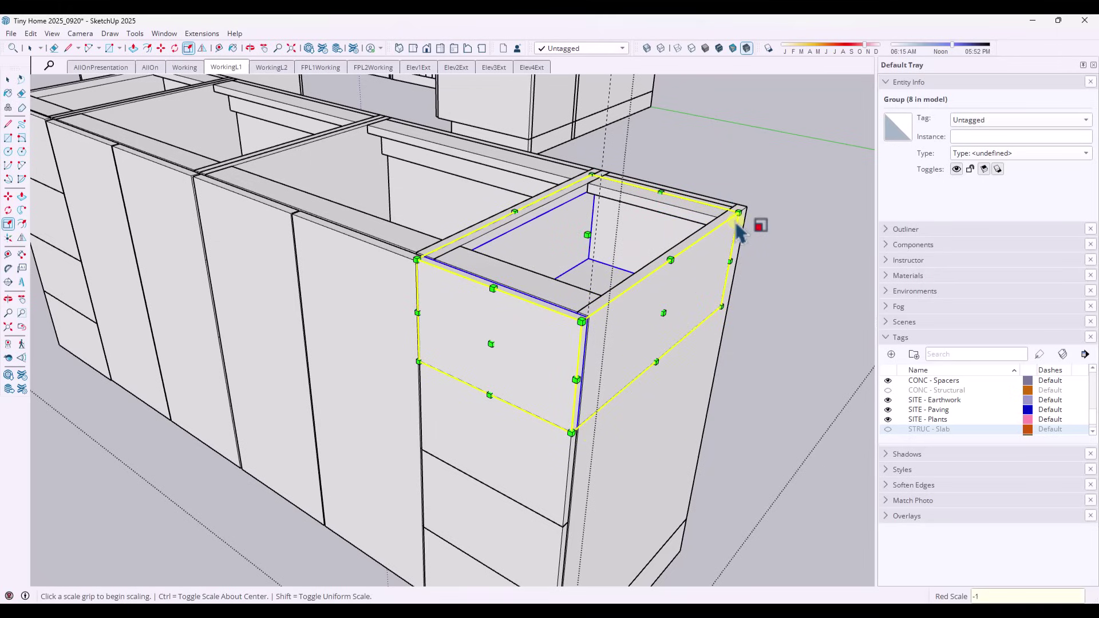
pyautogui.write('-1/8')
pyautogui.press('Return')
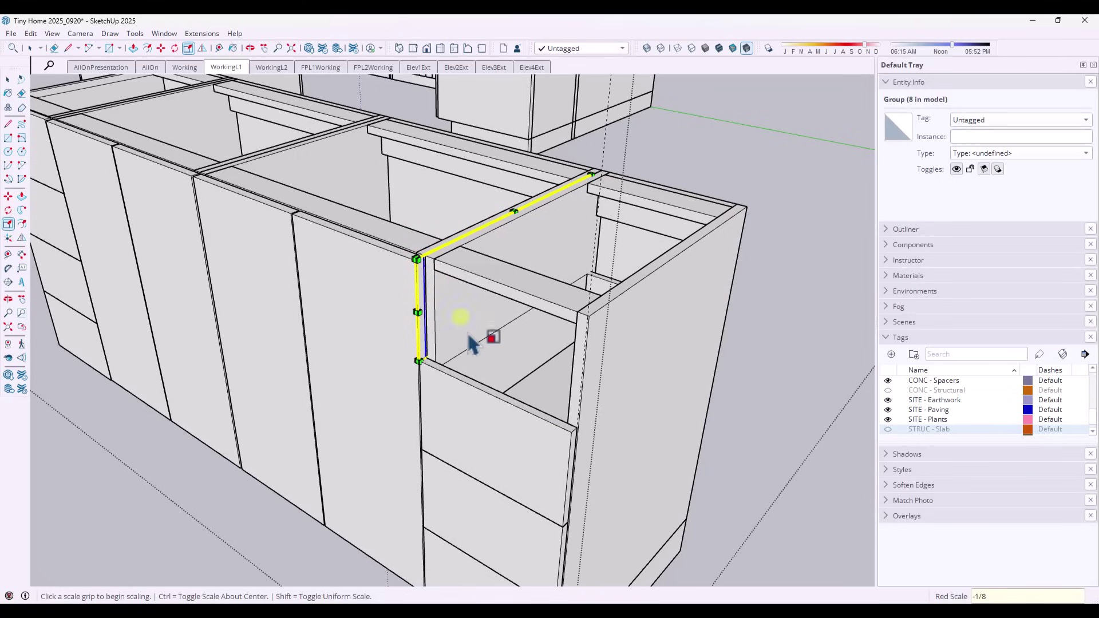
pyautogui.hotkey('ctrl', 'z')
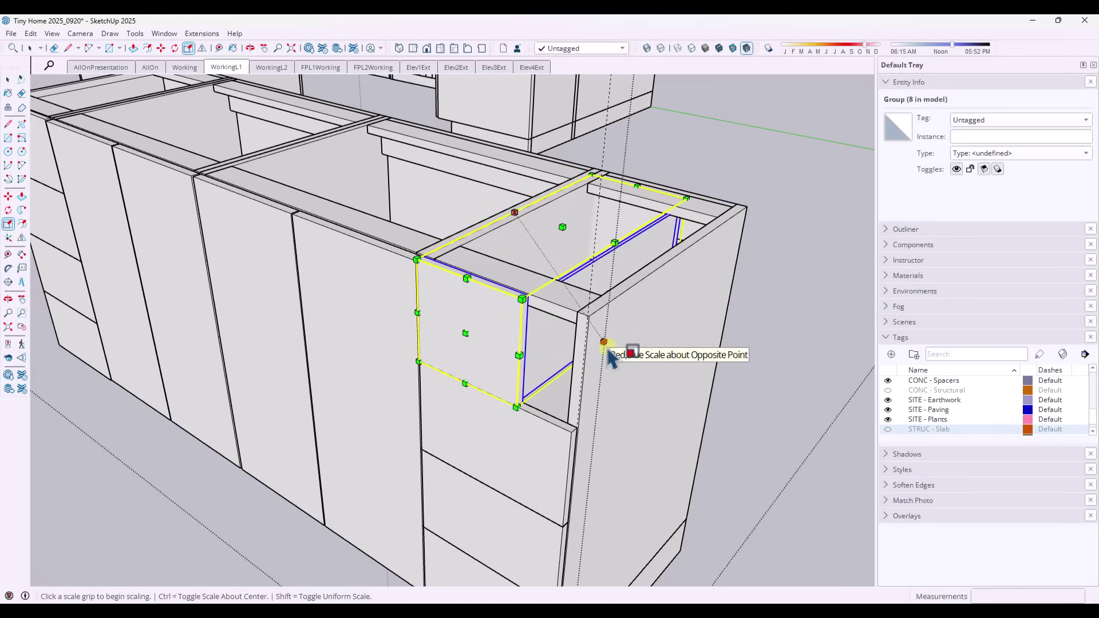
pyautogui.press('space')
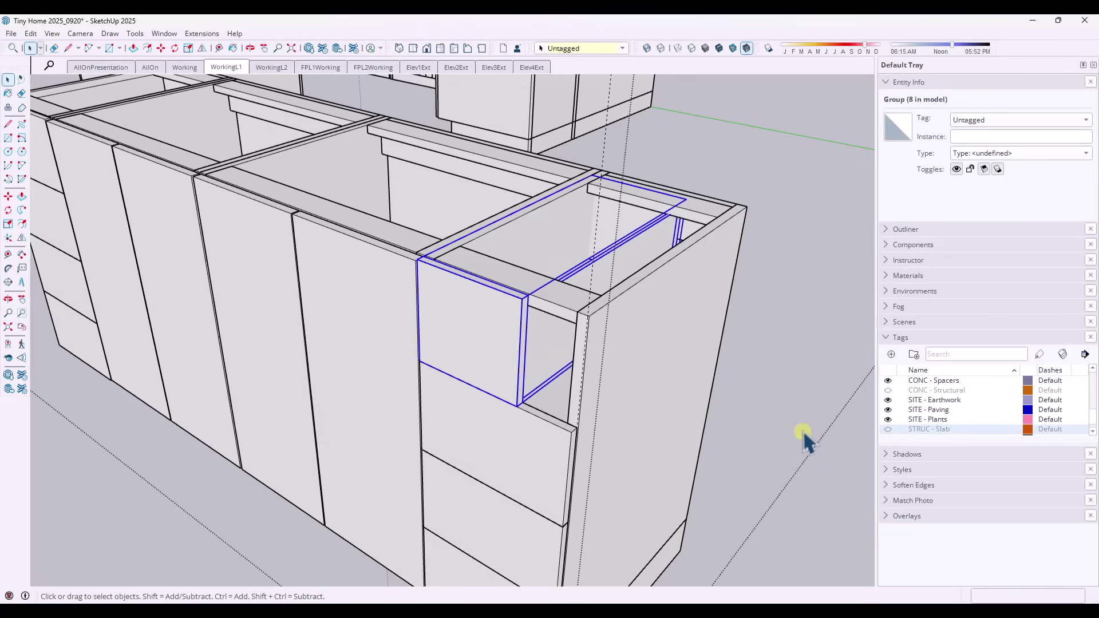
# - Collapse the Tags list and show the style's Modeling Settings
pyautogui.scroll(-5, 803, 429)
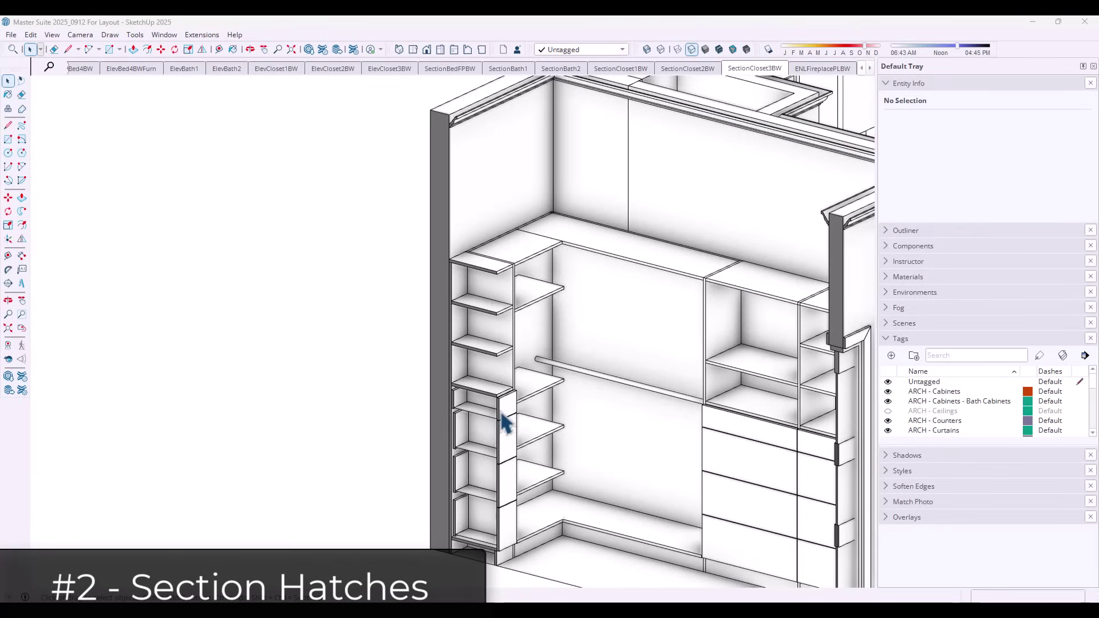
pyautogui.scroll(-3, 441, 263)
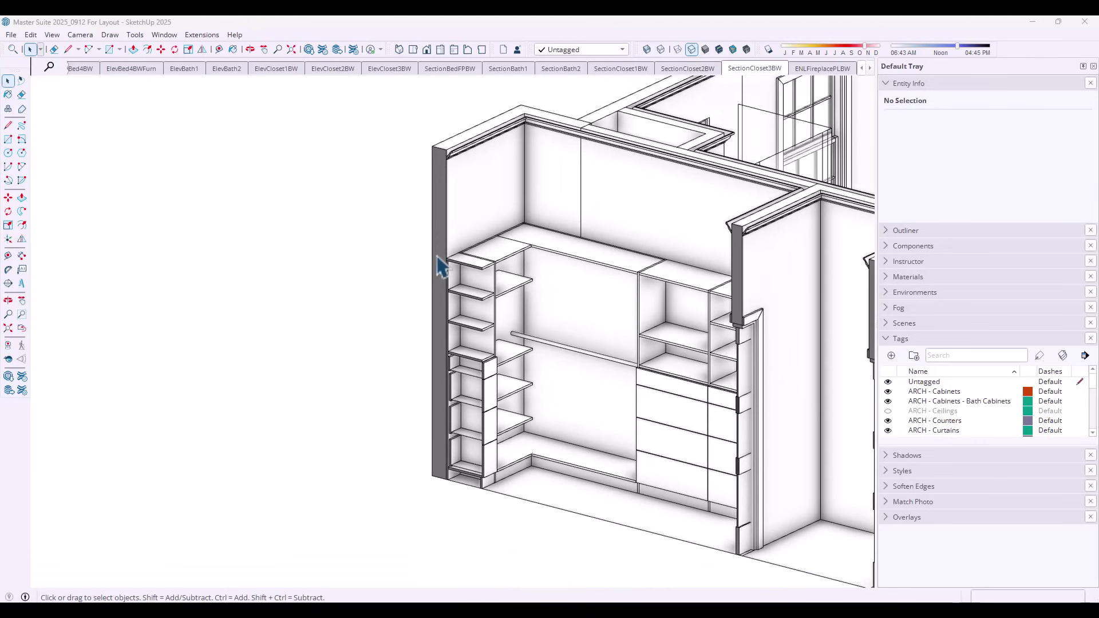
pyautogui.scroll(2, 441, 262)
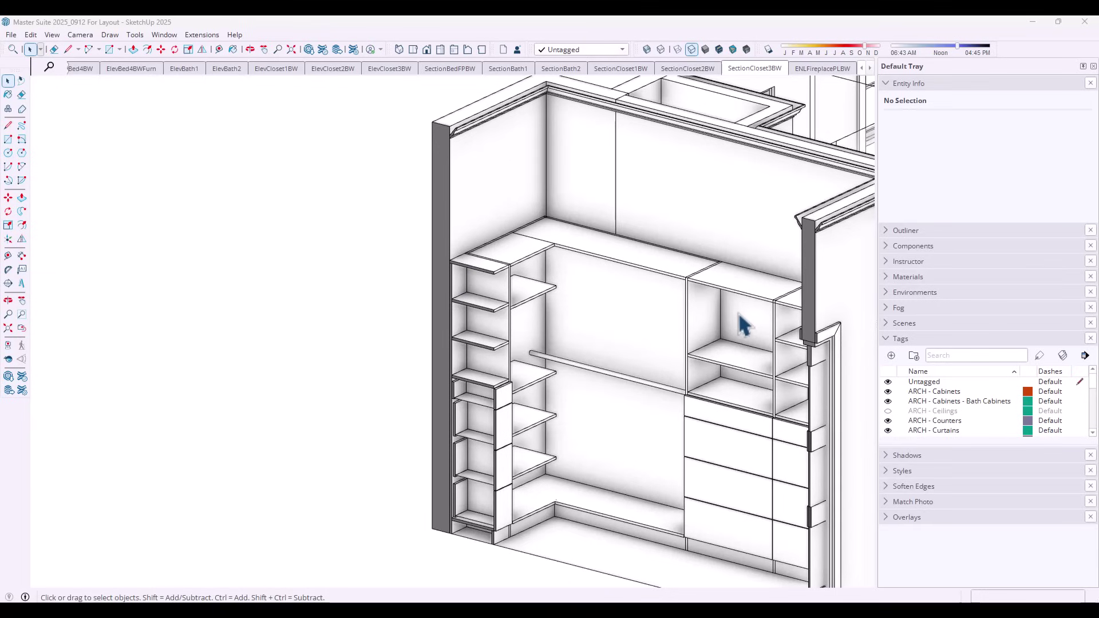
pyautogui.click(887, 338)
pyautogui.click(885, 369)
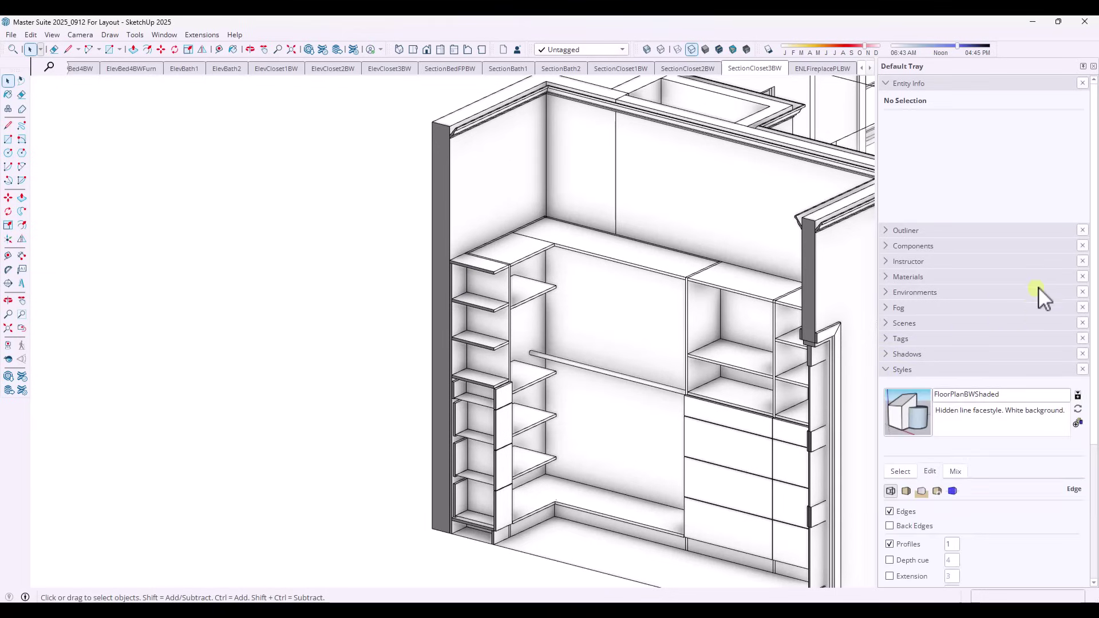
pyautogui.click(952, 389)
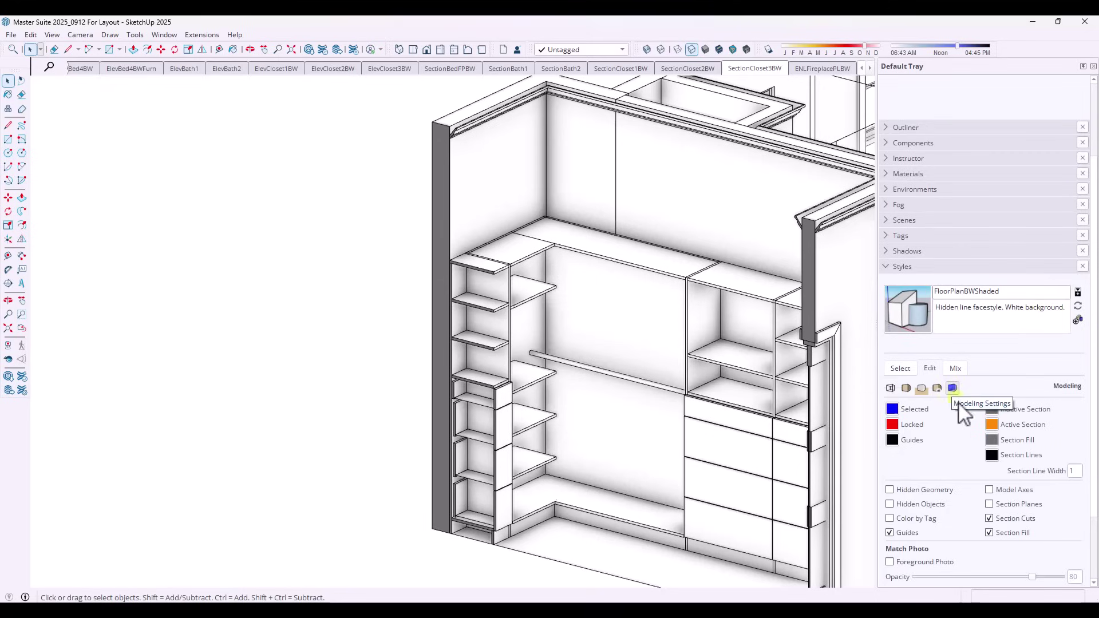
# - Set the section fill colour to white
pyautogui.click(993, 441)
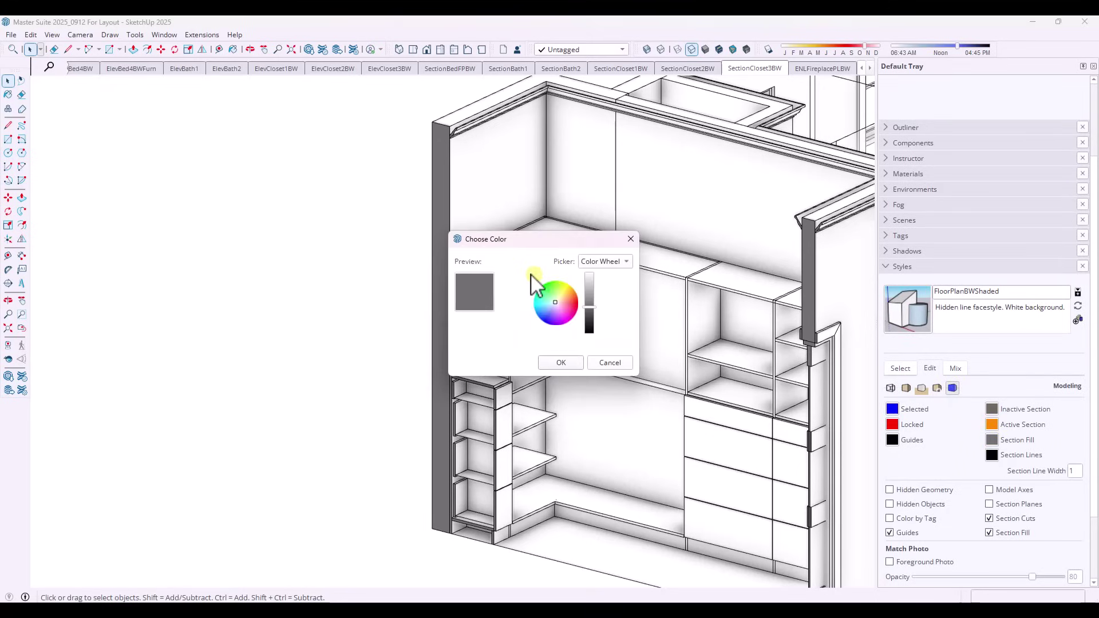
pyautogui.moveTo(555, 245); pyautogui.dragTo(653, 202)
pyautogui.click(691, 262)
pyautogui.moveTo(691, 264); pyautogui.dragTo(692, 217)
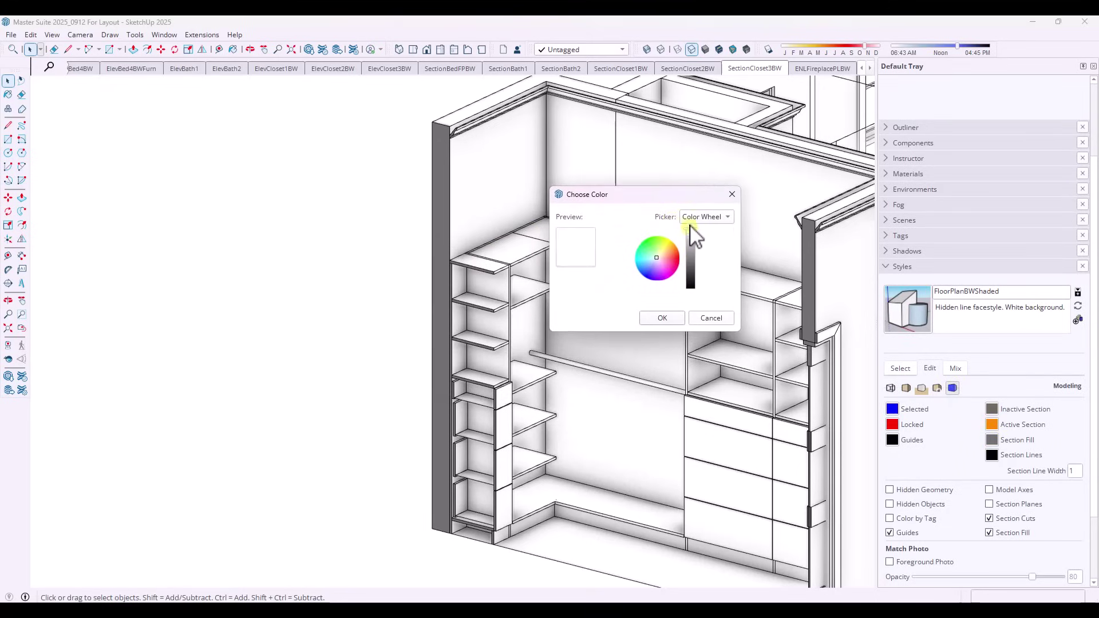
pyautogui.click(657, 327)
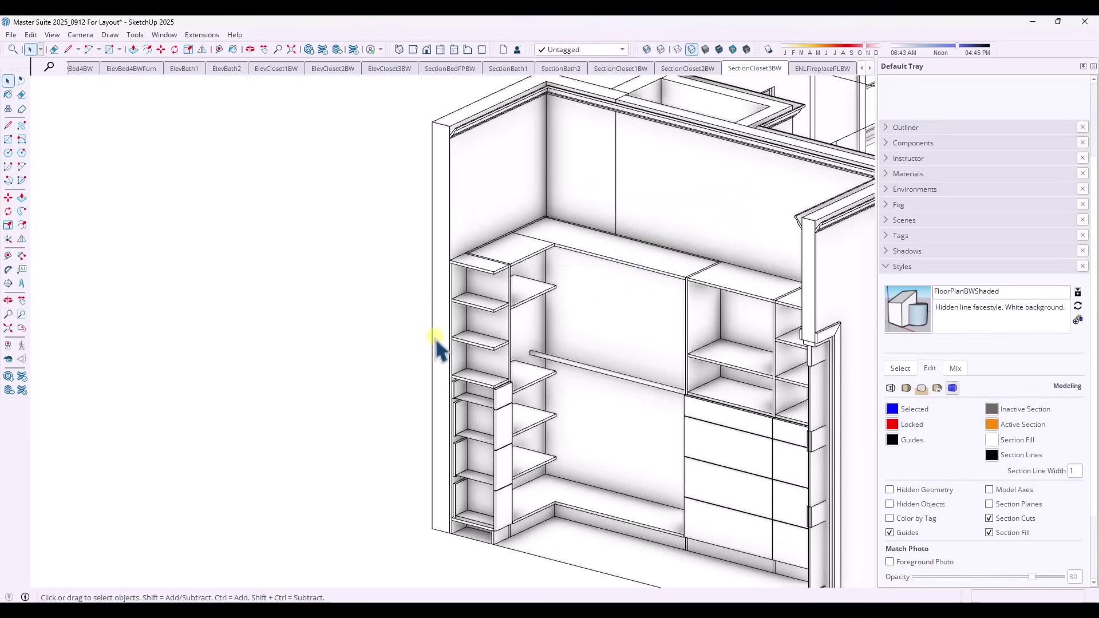
# - Try blue and light lavender section fills, then set the fill back to black
pyautogui.click(992, 454)
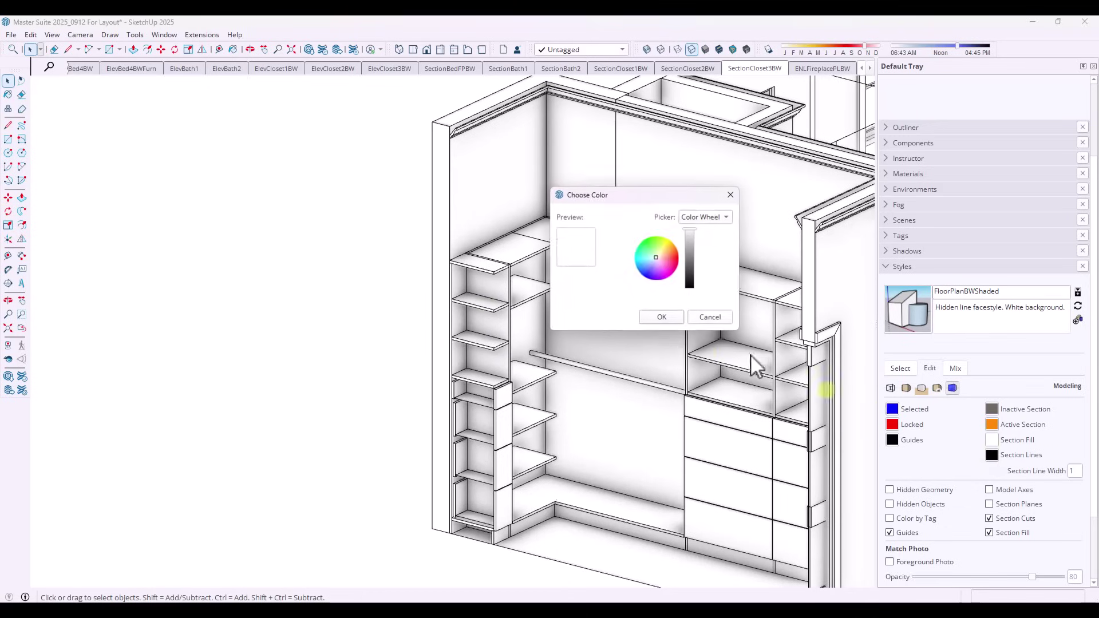
pyautogui.click(650, 271)
pyautogui.click(674, 318)
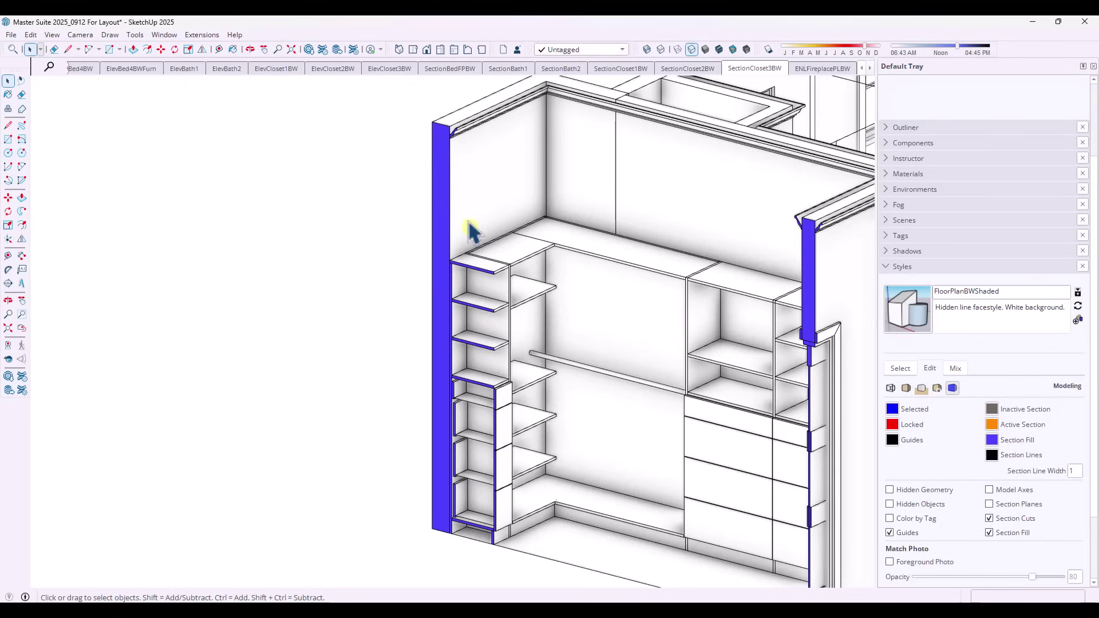
pyautogui.click(992, 441)
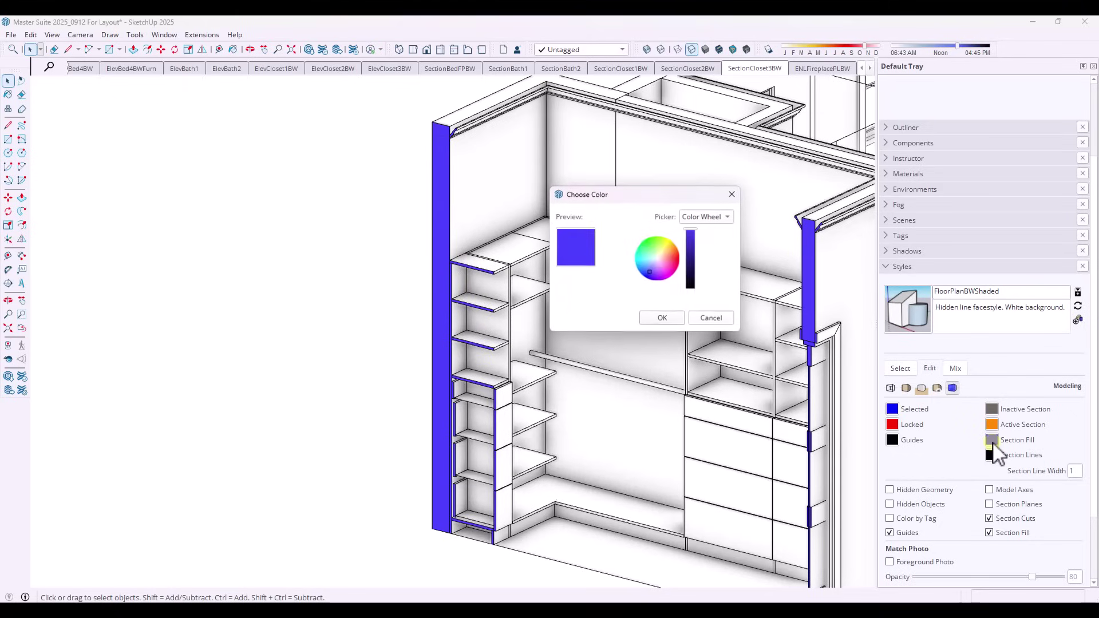
pyautogui.click(655, 259)
pyautogui.click(662, 319)
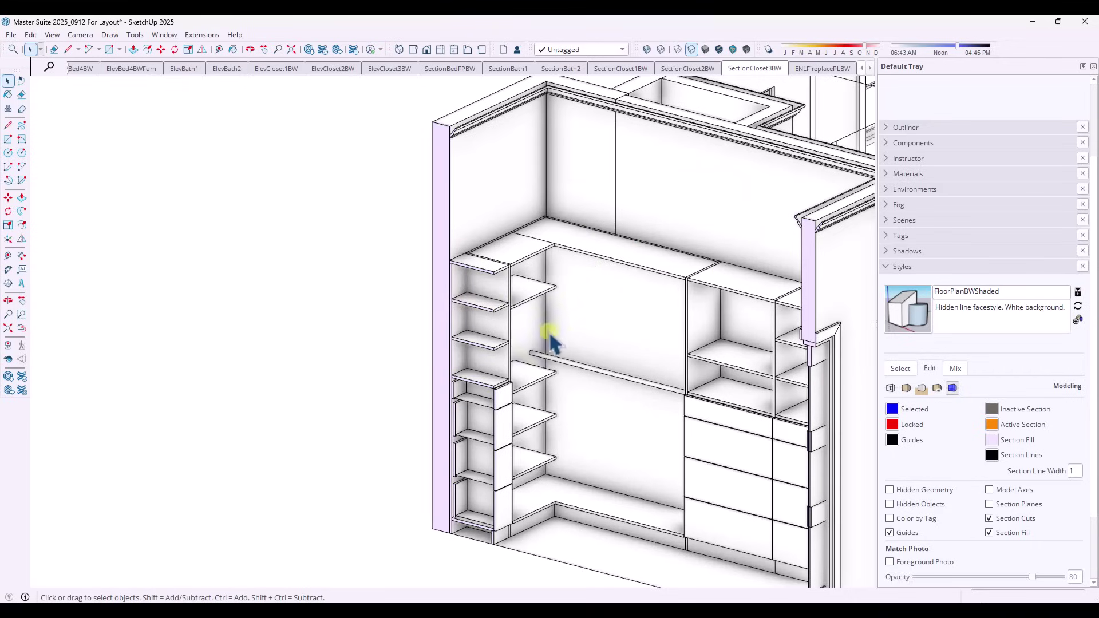
pyautogui.moveTo(992, 455); pyautogui.dragTo(998, 445)
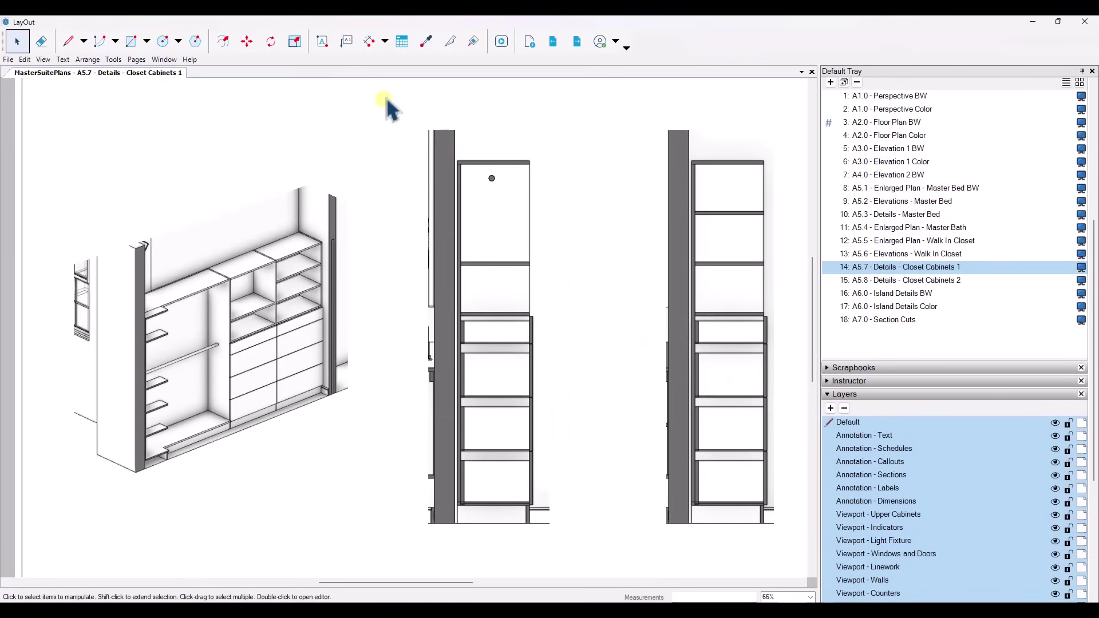
# - Trace a line outline around the dark cut wall strip beside the closet section on A5.7
pyautogui.click(69, 42)
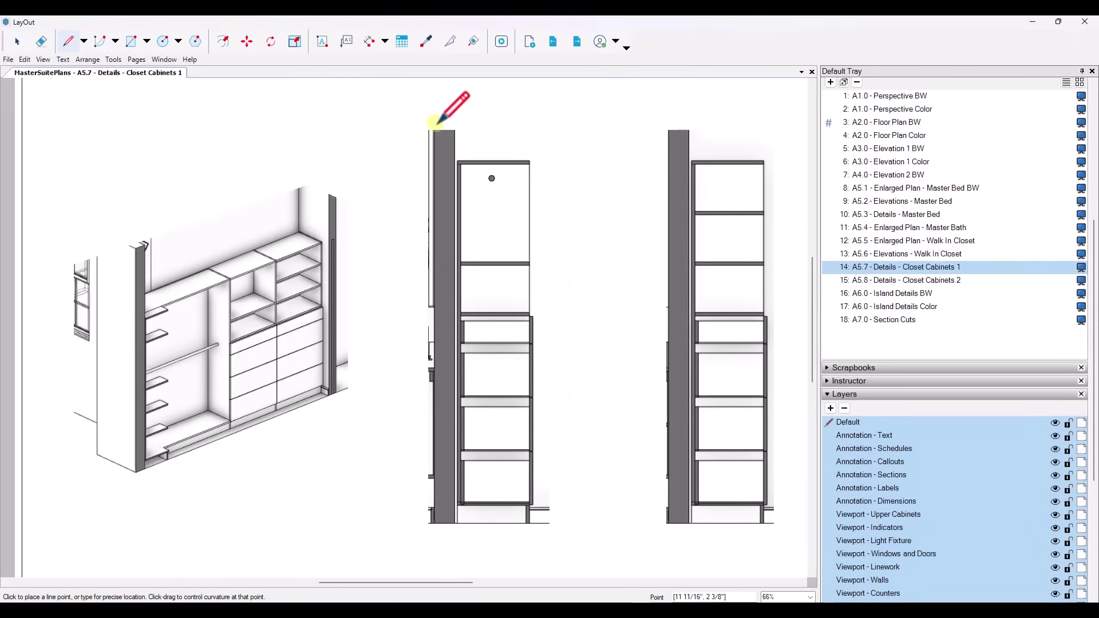
pyautogui.scroll(5, 433, 131)
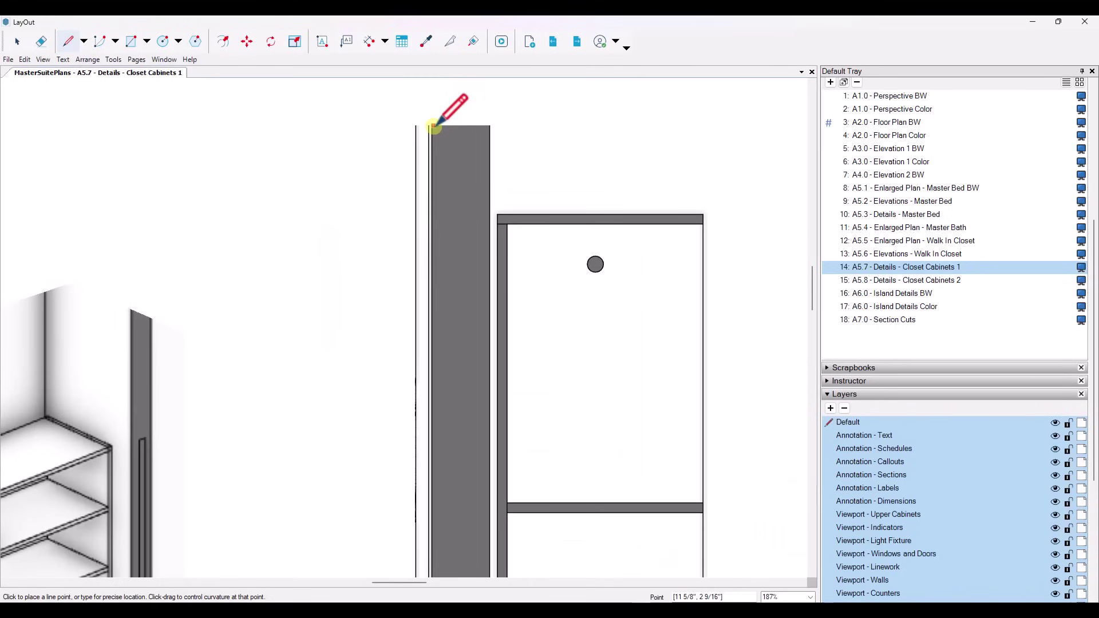
pyautogui.click(432, 126)
pyautogui.scroll(-3, 449, 233)
pyautogui.scroll(4, 456, 520)
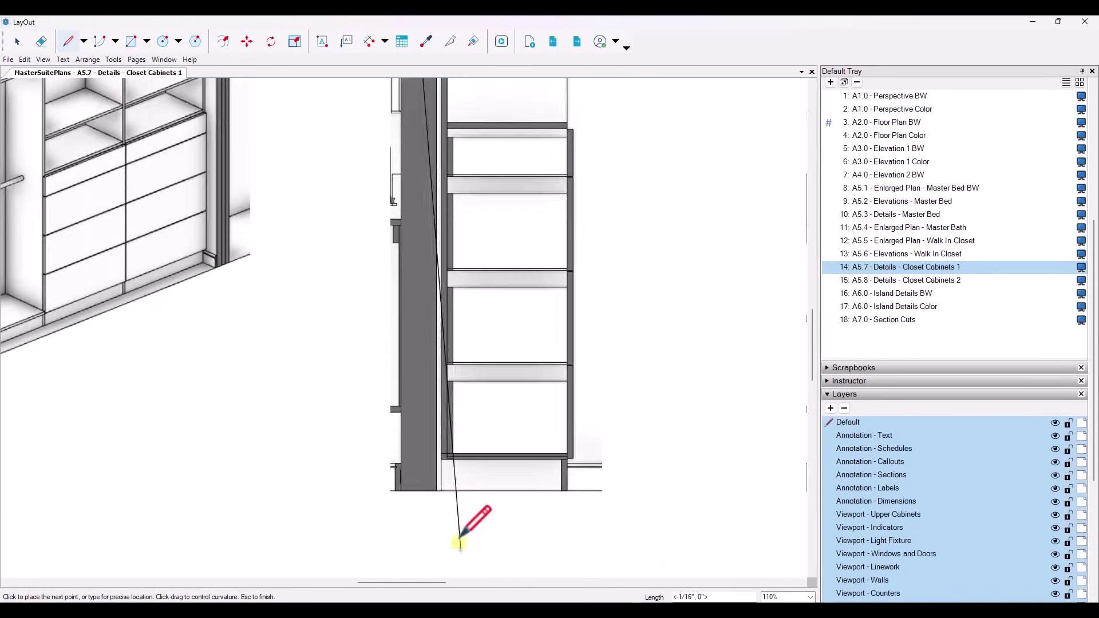
pyautogui.scroll(1, 387, 470)
pyautogui.click(391, 484)
pyautogui.scroll(-6, 460, 484)
pyautogui.scroll(4, 457, 177)
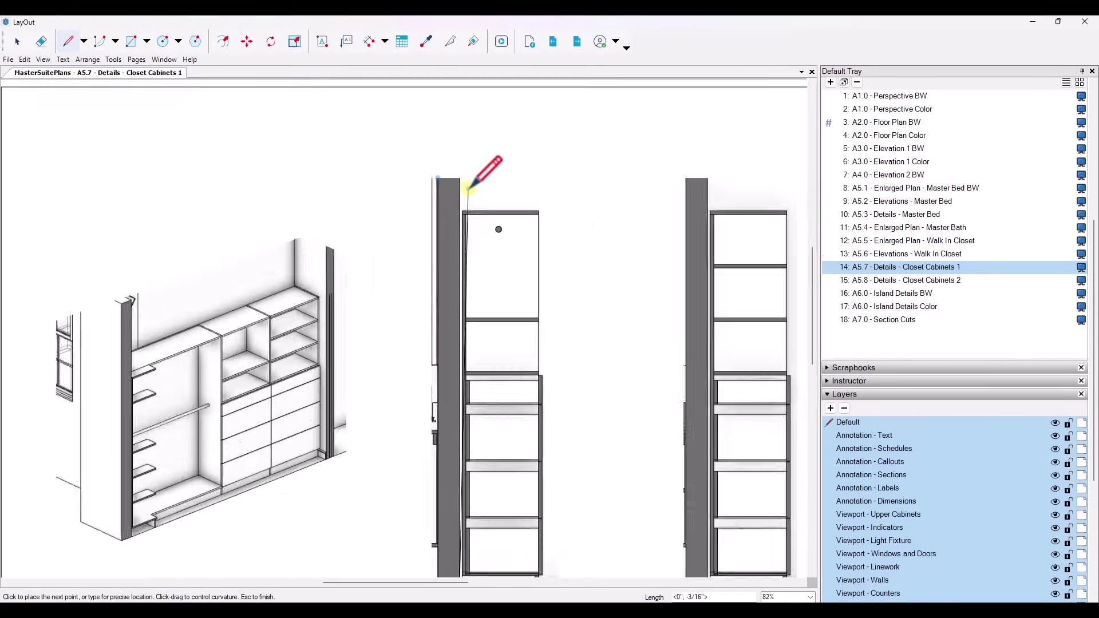
pyautogui.press('space')
pyautogui.click(450, 195)
# - Try Geometric Tiles > Black Linework fills on the wall strip, such as Checkerboard Black and Rectangles Running 3x1
pyautogui.click(460, 197)
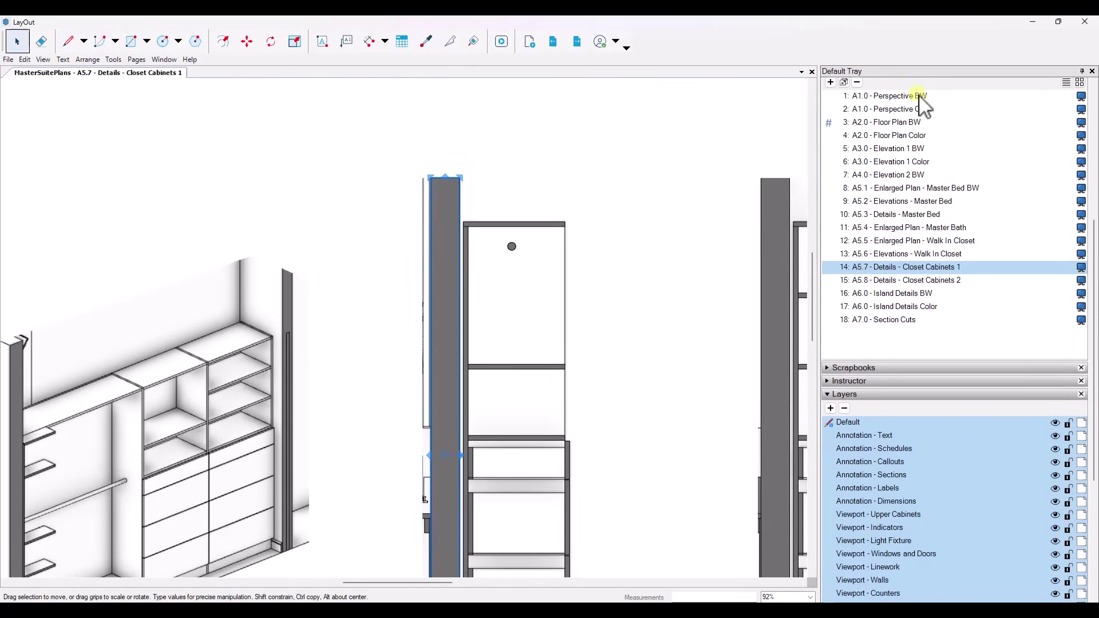
pyautogui.scroll(5, 973, 123)
pyautogui.click(827, 271)
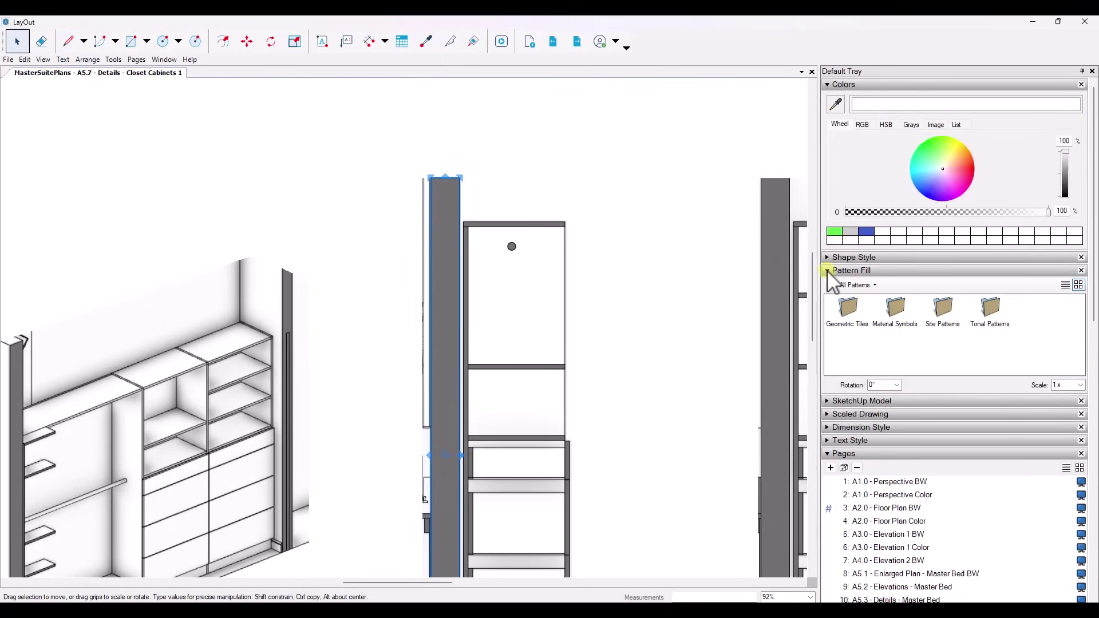
pyautogui.click(857, 319)
pyautogui.doubleClick(856, 316)
pyautogui.doubleClick(857, 317)
pyautogui.click(896, 308)
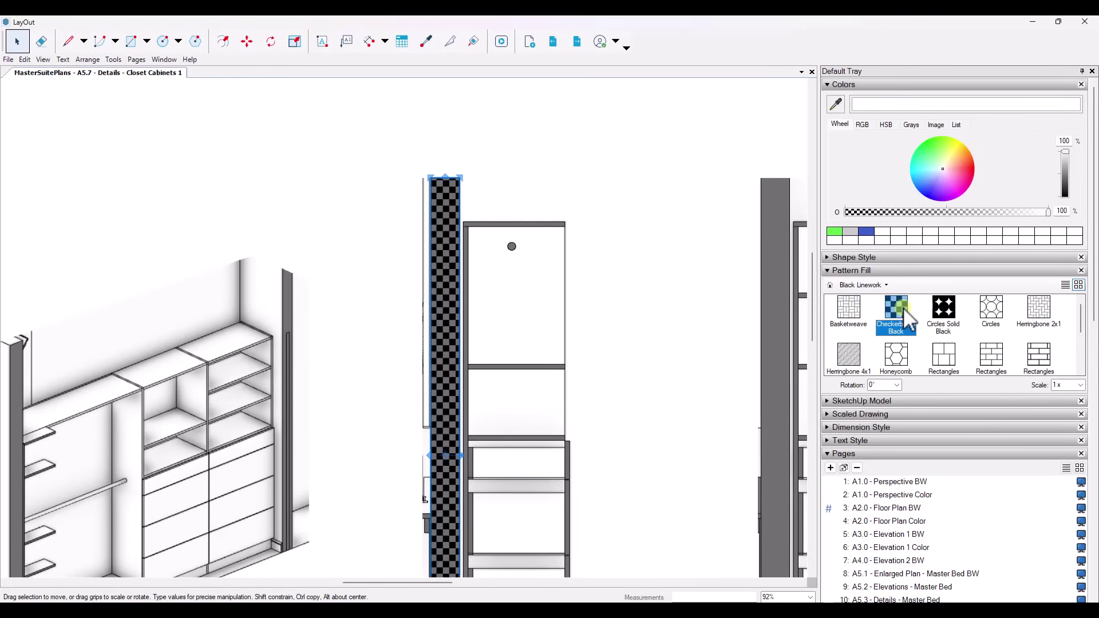
pyautogui.click(899, 358)
pyautogui.click(943, 352)
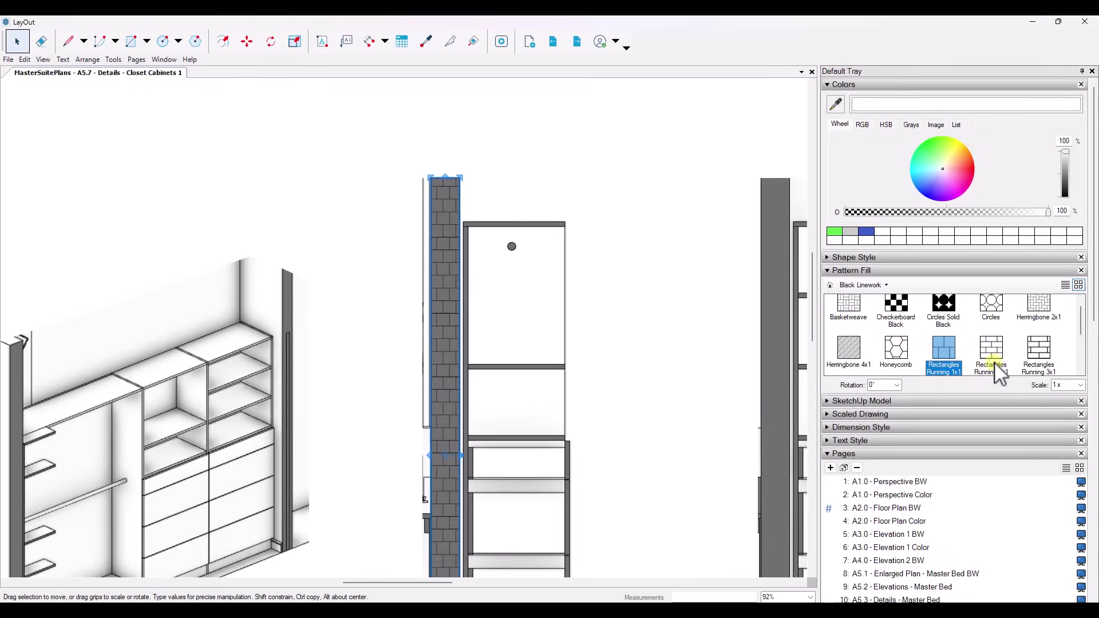
pyautogui.click(990, 350)
pyautogui.click(1045, 350)
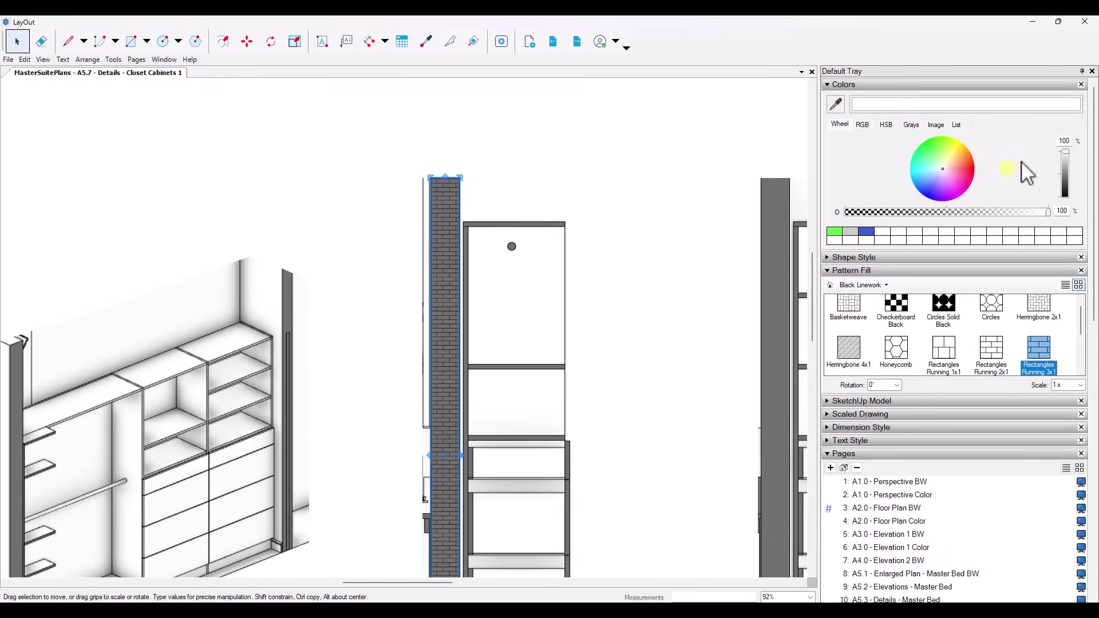
# - Apply the Herringbone 2x1 pattern to the wall strip at 2x scale
pyautogui.click(1039, 304)
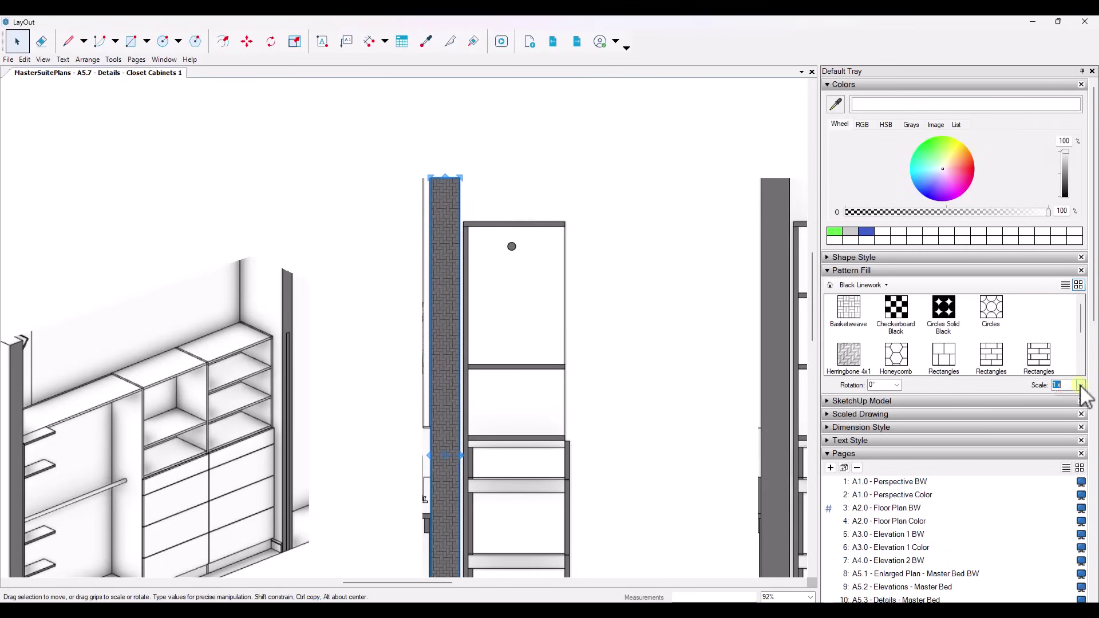
pyautogui.click(1069, 385)
pyautogui.click(1059, 425)
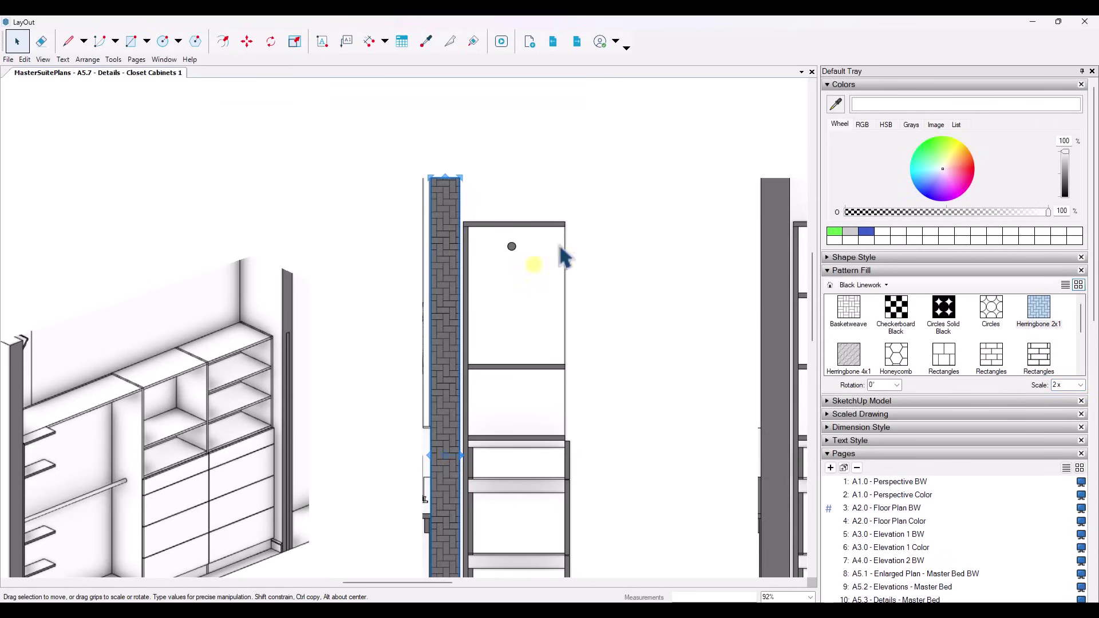
pyautogui.scroll(5, 461, 252)
pyautogui.scroll(-8, 462, 249)
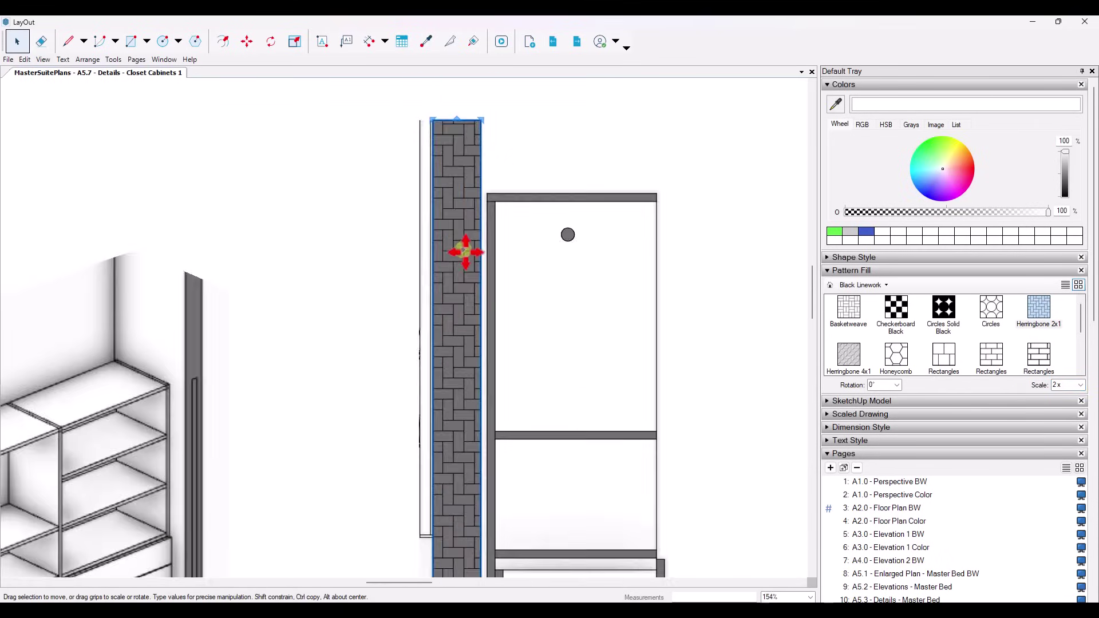
pyautogui.scroll(2, 467, 279)
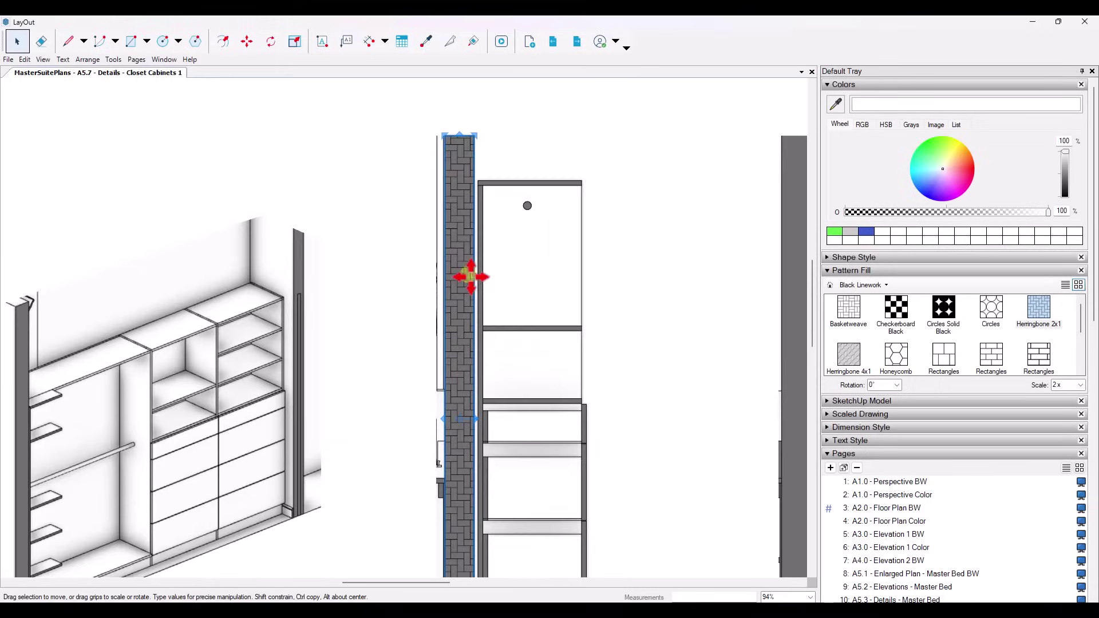
pyautogui.scroll(-3, 471, 246)
pyautogui.scroll(-3, 1062, 462)
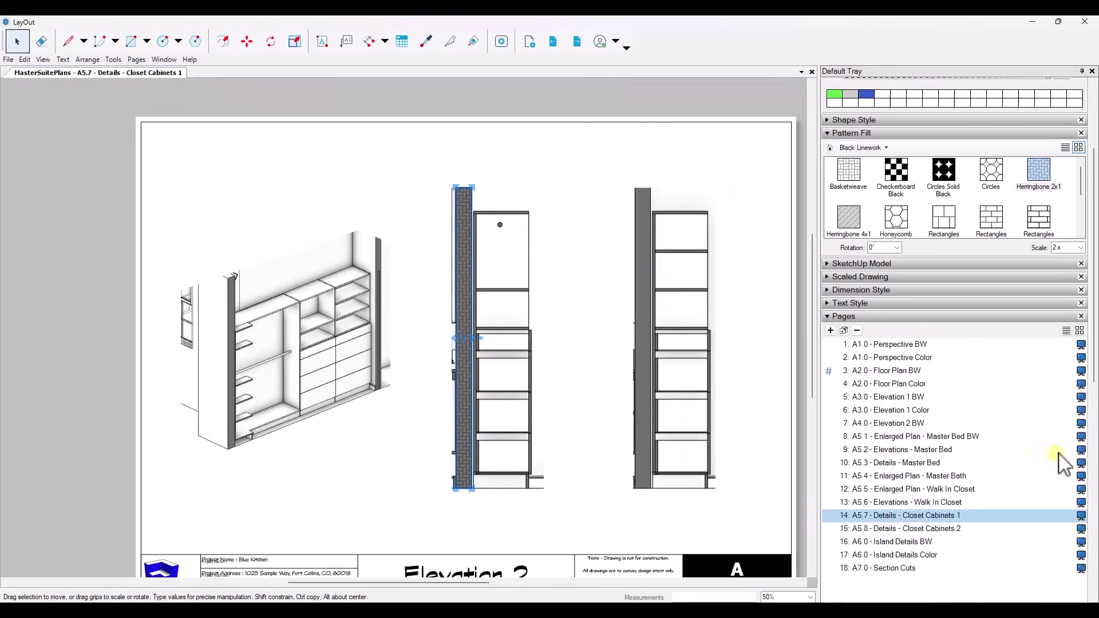
# - On the Floor Plan BW page, draw rectangles over the shelf, closet side wall and top wall opening
pyautogui.click(894, 371)
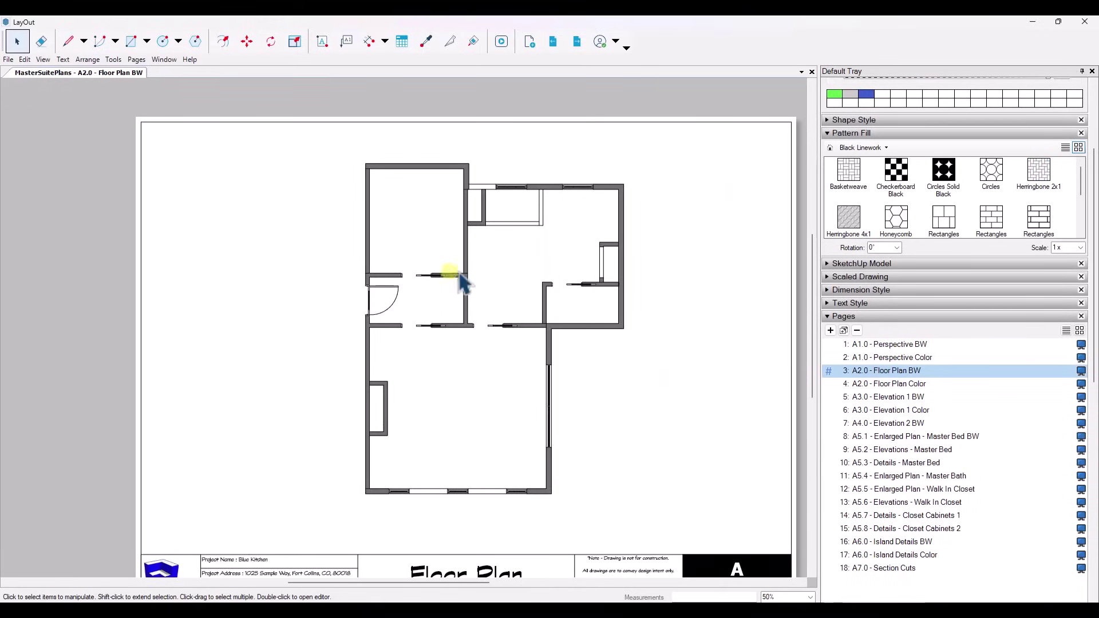
pyautogui.scroll(5, 491, 214)
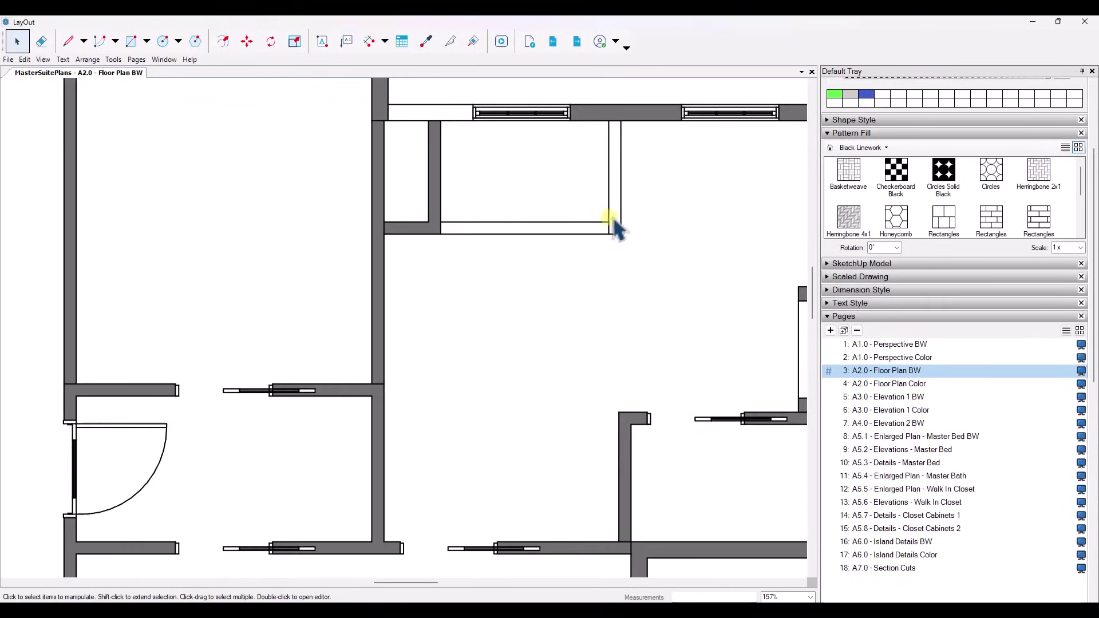
pyautogui.press('r')
pyautogui.click(440, 222)
pyautogui.click(609, 230)
pyautogui.click(610, 233)
pyautogui.click(621, 122)
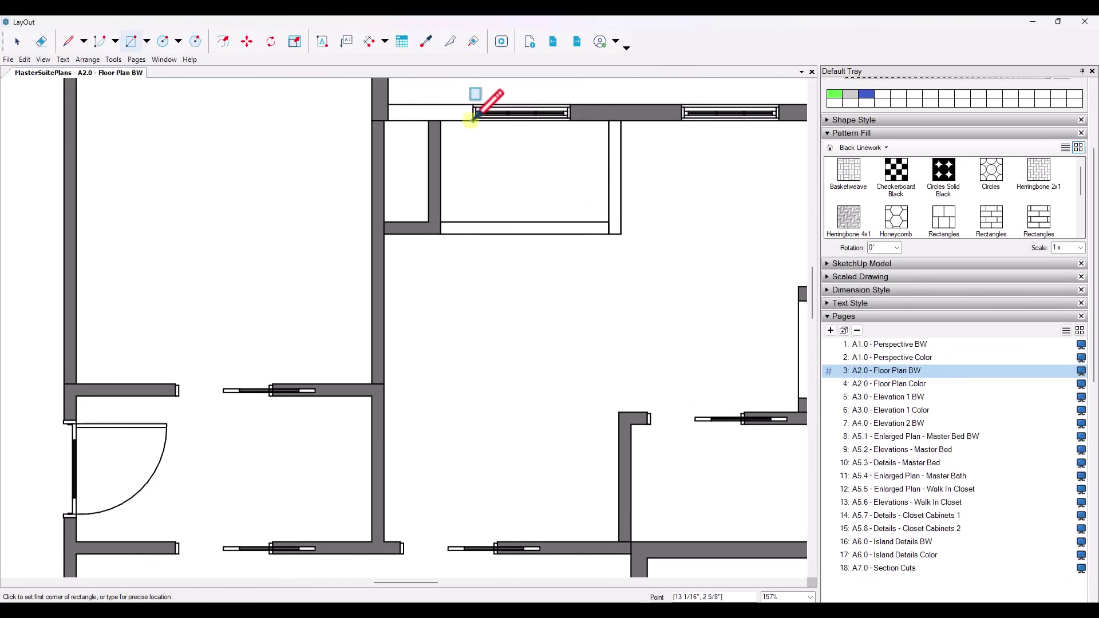
pyautogui.click(473, 120)
pyautogui.click(388, 105)
# - Fill the three wall rectangles with Checkerboard Black and clear the selection
pyautogui.press('space')
pyautogui.click(397, 111)
pyautogui.keyDown('shift'); pyautogui.click(492, 227); pyautogui.keyUp('shift')
pyautogui.keyDown('shift'); pyautogui.click(614, 206); pyautogui.keyUp('shift')
pyautogui.click(895, 170)
pyautogui.click(591, 257)
# - Select the vertical checkerboard wall piece to inspect it, then deselect it
pyautogui.scroll(-1, 537, 216)
pyautogui.scroll(3, 550, 211)
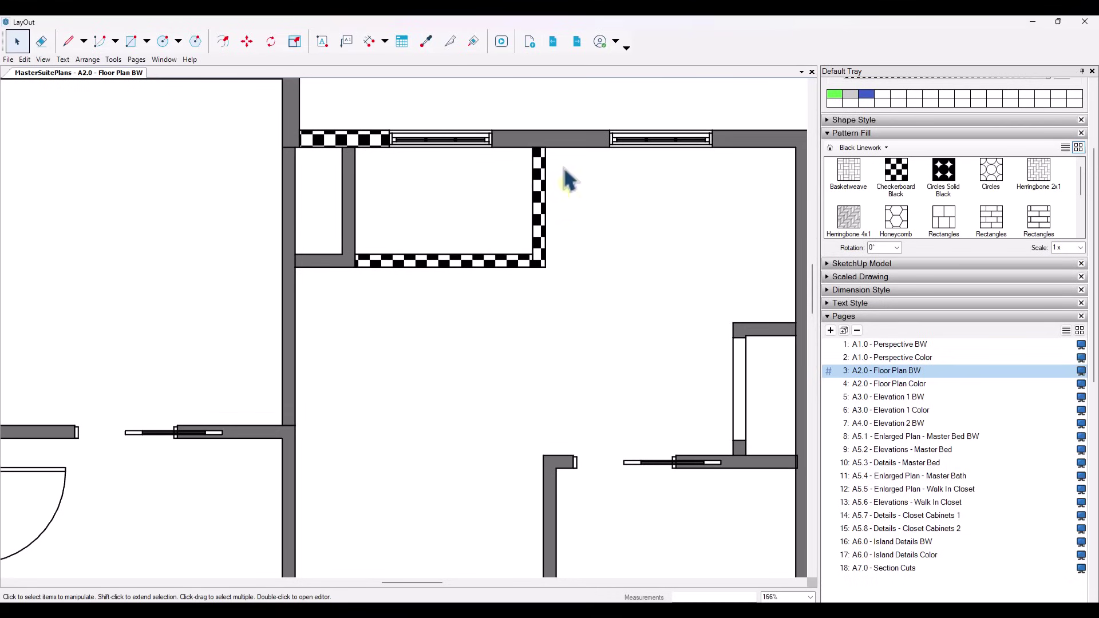
pyautogui.click(539, 229)
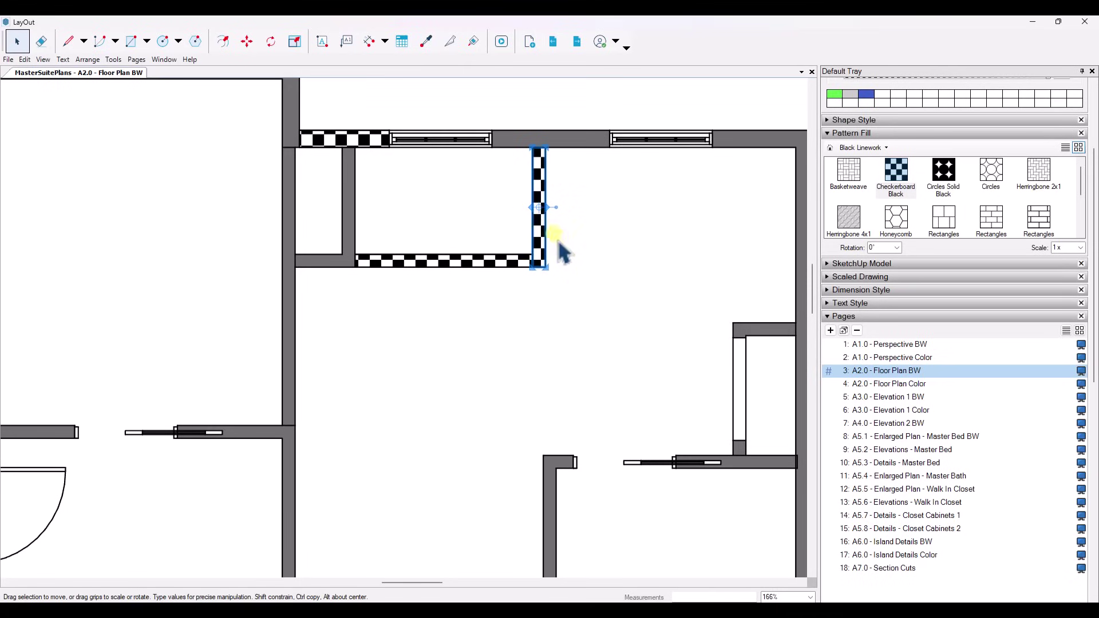
pyautogui.scroll(-4, 561, 247)
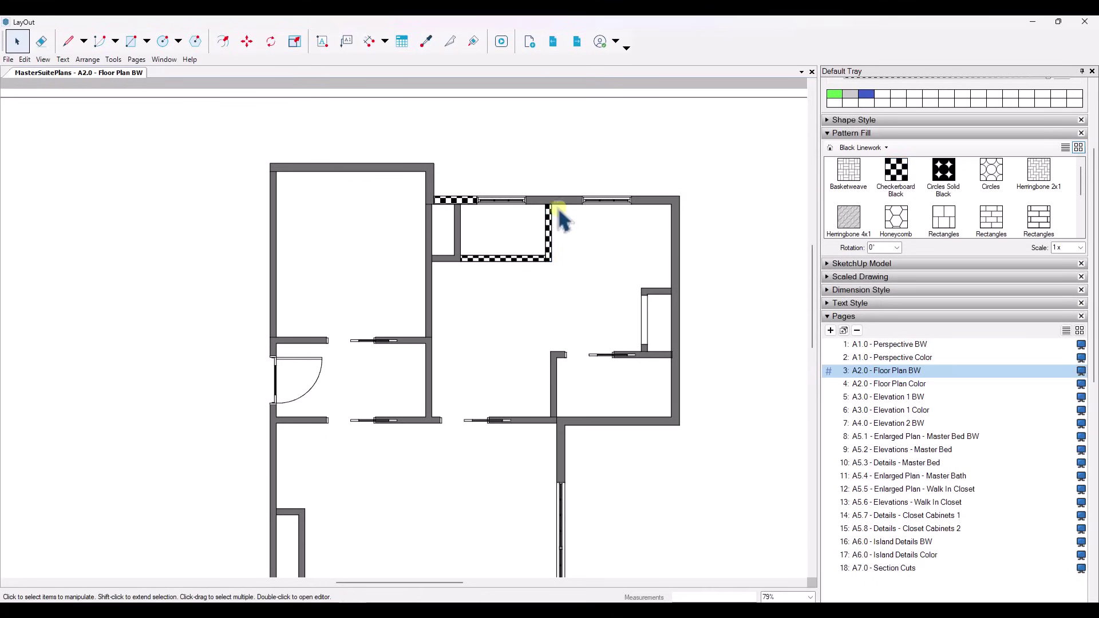
pyautogui.scroll(3, 559, 215)
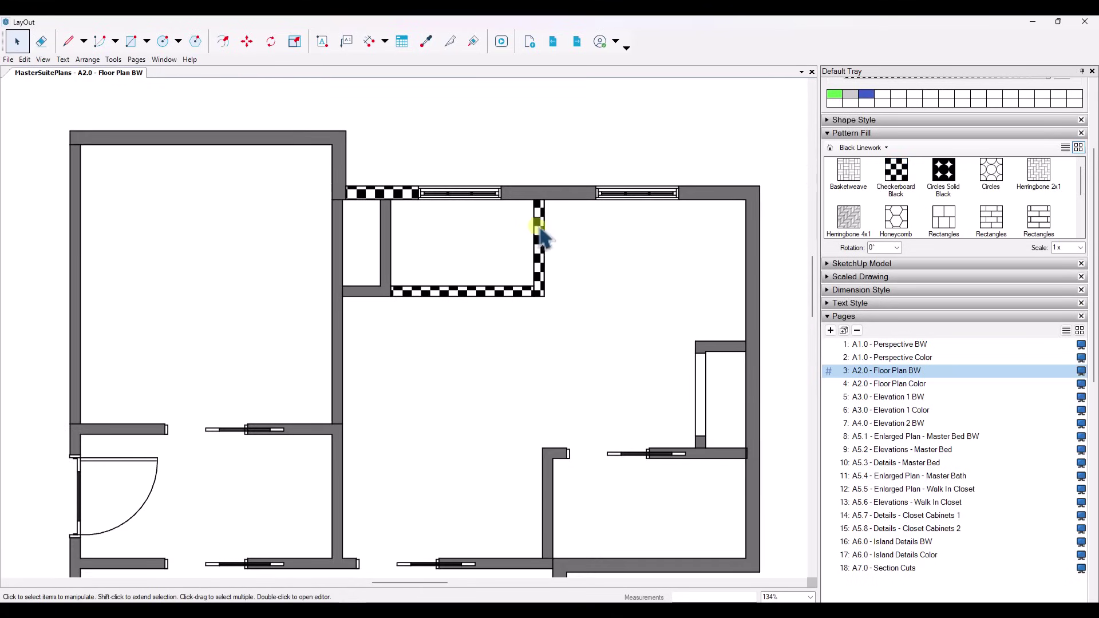
pyautogui.click(540, 227)
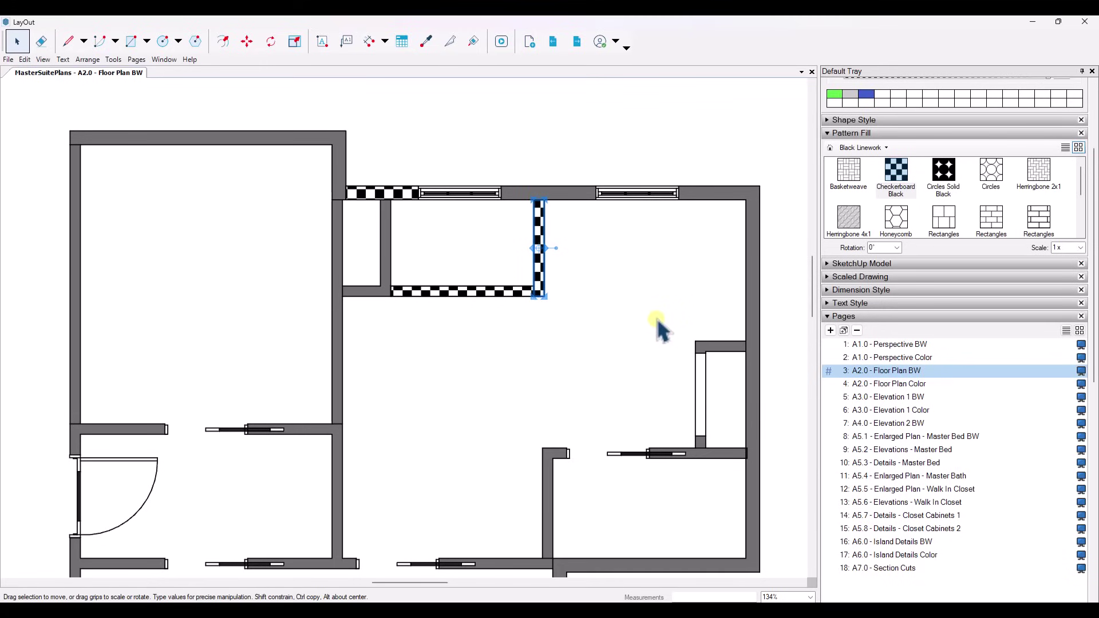
pyautogui.click(586, 143)
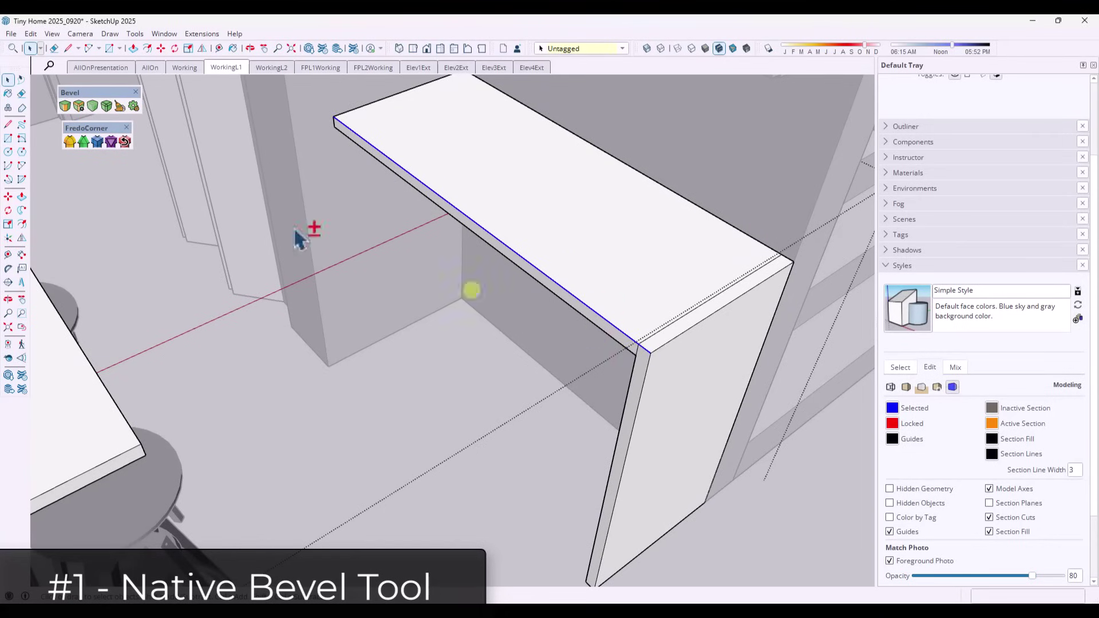
# - Bevel the counter's top edge and corner, dismissing the geometry-too-small warnings
pyautogui.click(76, 107)
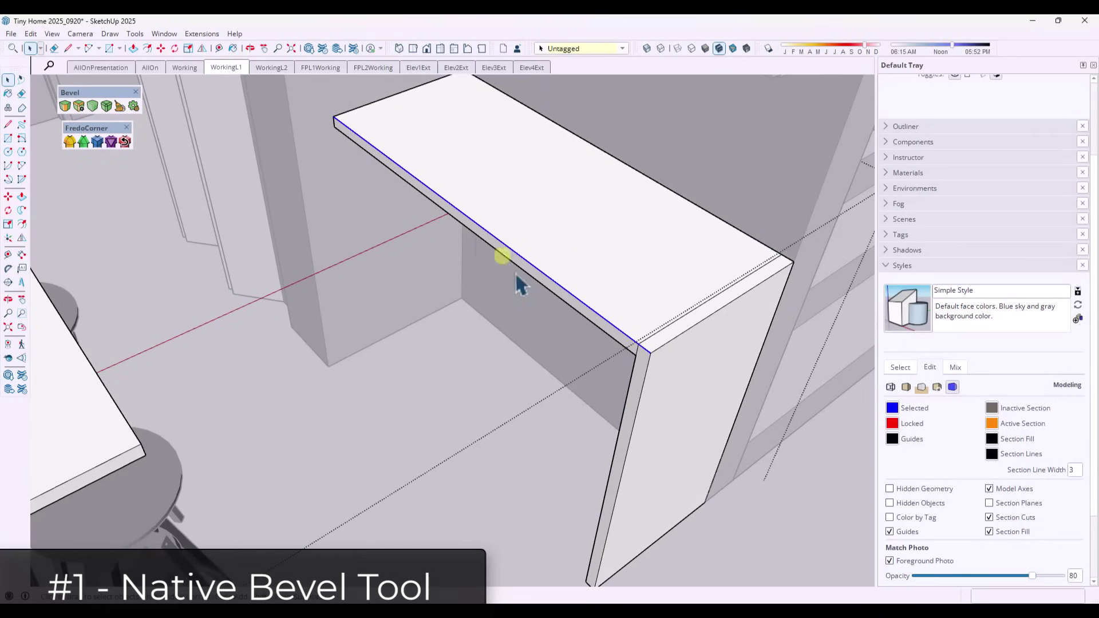
pyautogui.scroll(2, 548, 278)
pyautogui.click(553, 277)
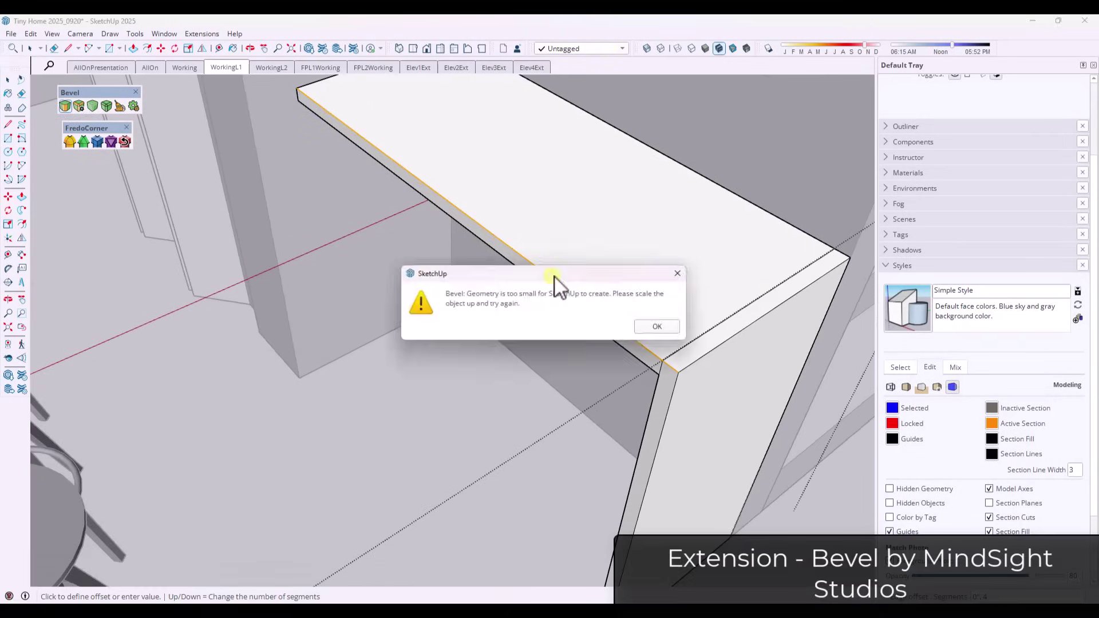
pyautogui.click(657, 326)
pyautogui.click(606, 320)
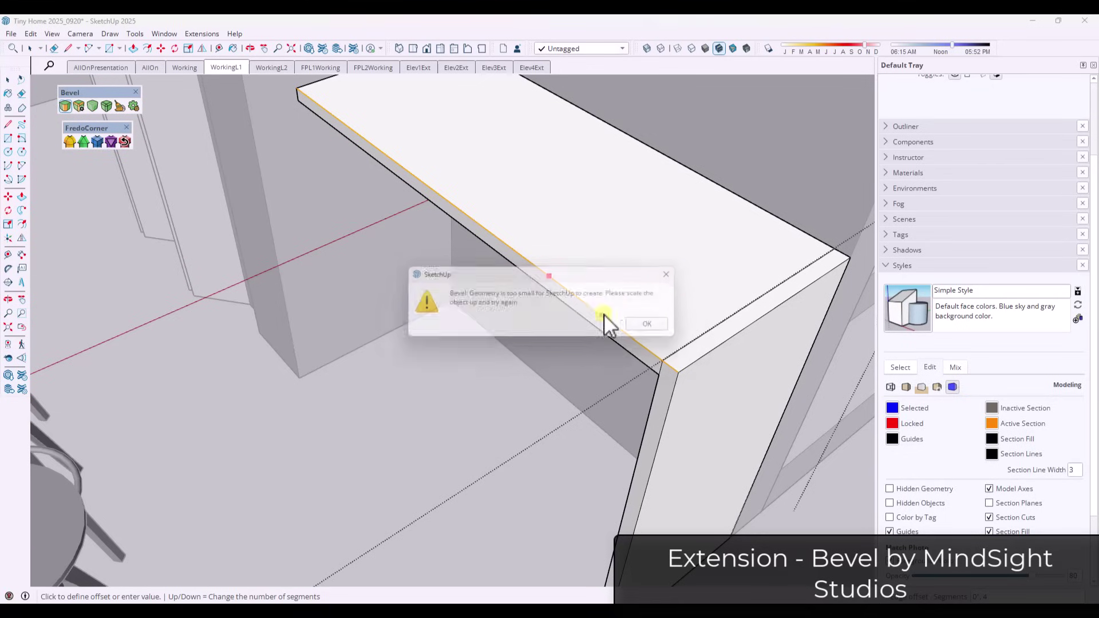
pyautogui.click(656, 326)
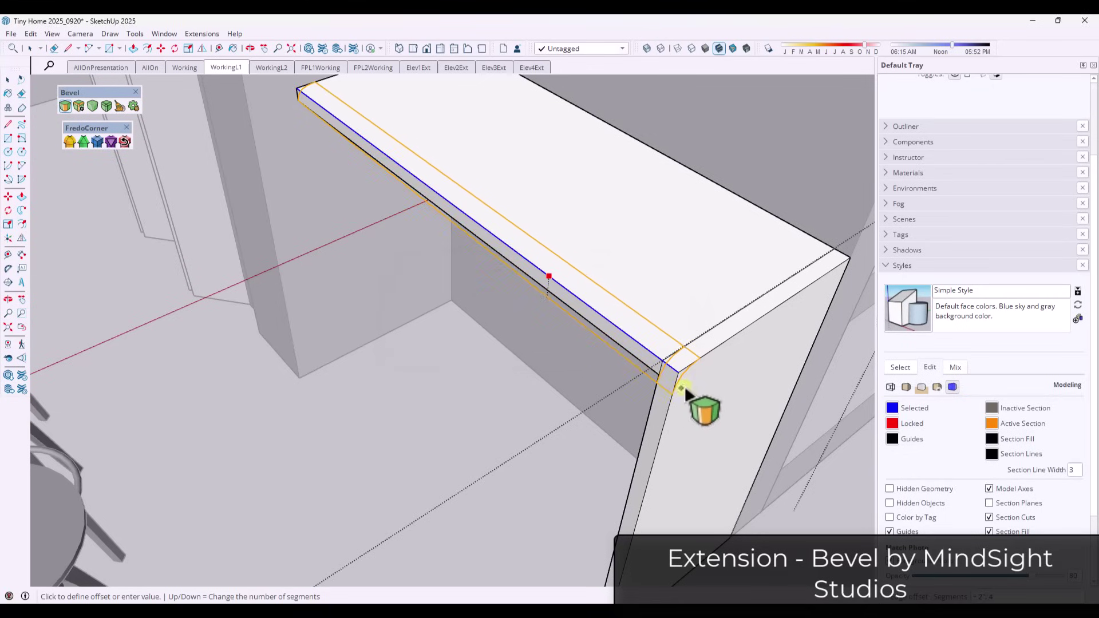
pyautogui.scroll(3, 680, 377)
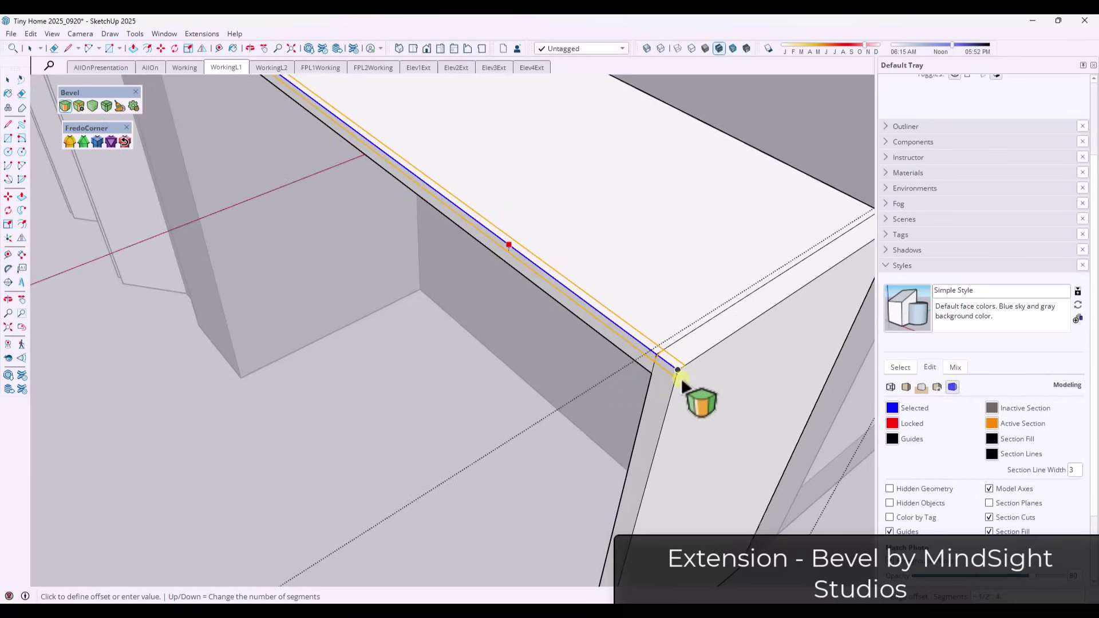
pyautogui.click(681, 377)
# - Orbit around the counter to inspect the bevelled top edge from other angles
pyautogui.moveTo(713, 350); pyautogui.dragTo(607, 289, button='middle')
pyautogui.press('space')
pyautogui.scroll(-3, 361, 258)
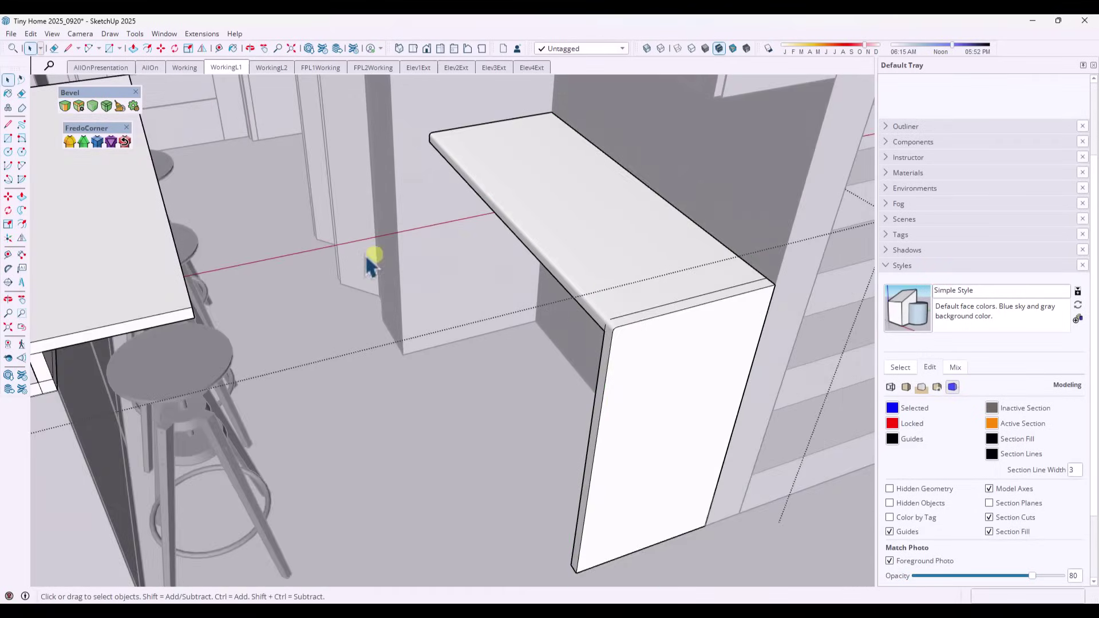
pyautogui.moveTo(360, 258); pyautogui.dragTo(320, 286, button='middle')
pyautogui.click(70, 141)
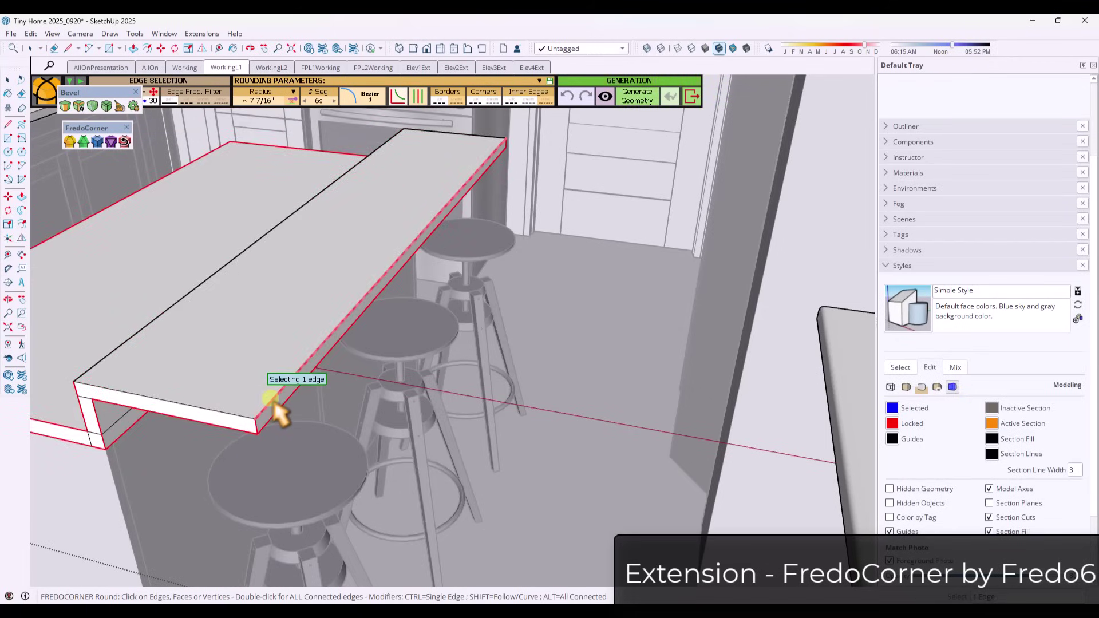
# - Try a FredoCorner bevel on the bar counter's four top edges, then undo it
pyautogui.click(286, 371)
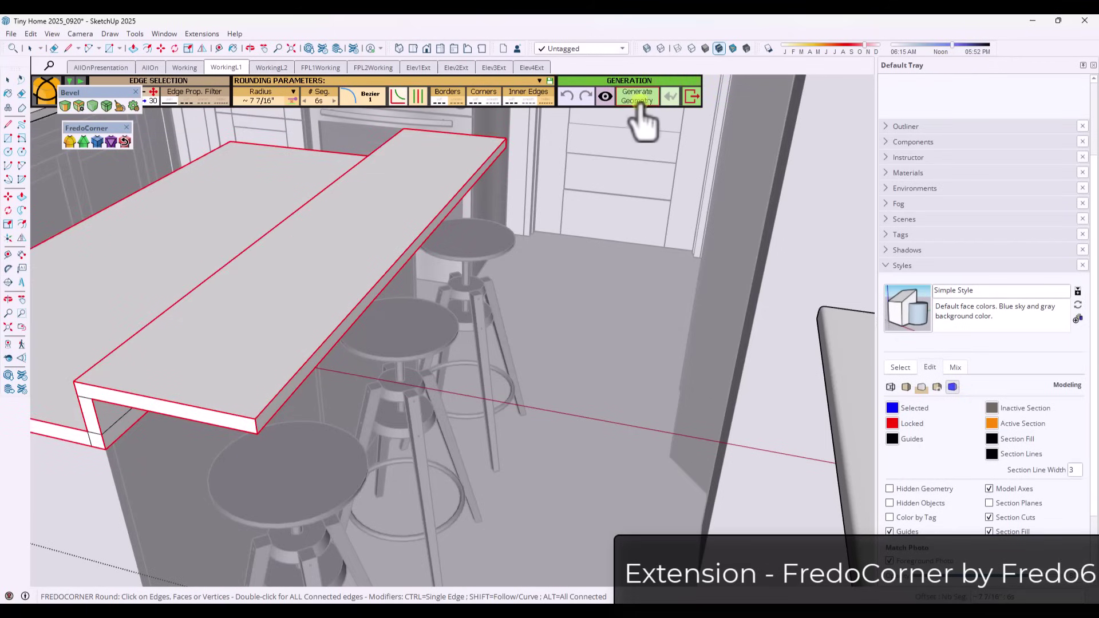
pyautogui.click(692, 98)
pyautogui.click(383, 282)
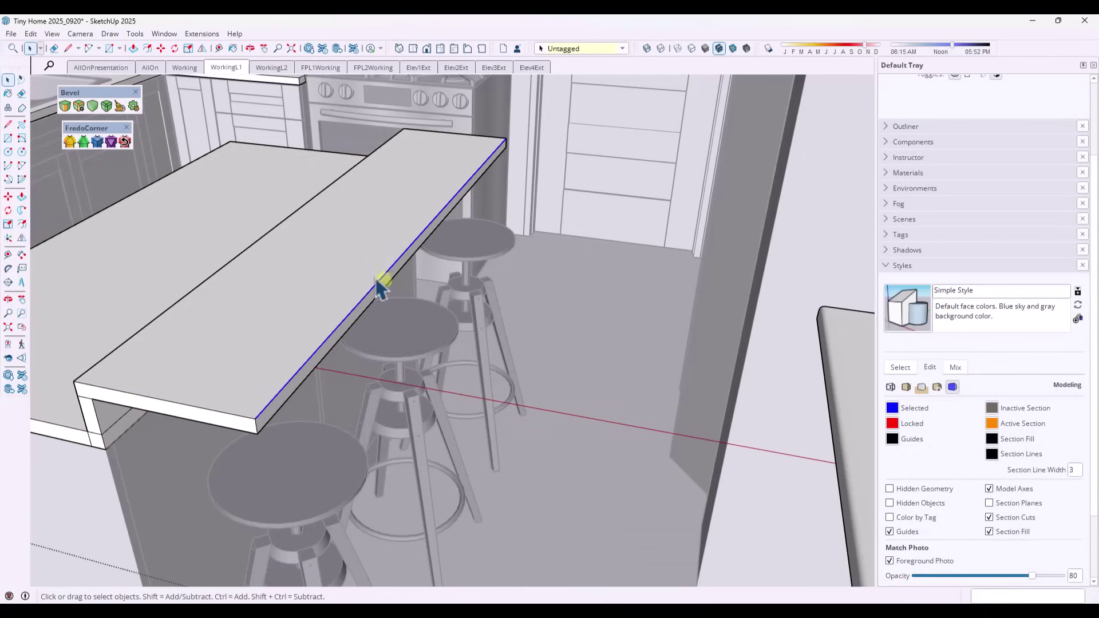
pyautogui.click(82, 141)
pyautogui.click(264, 381)
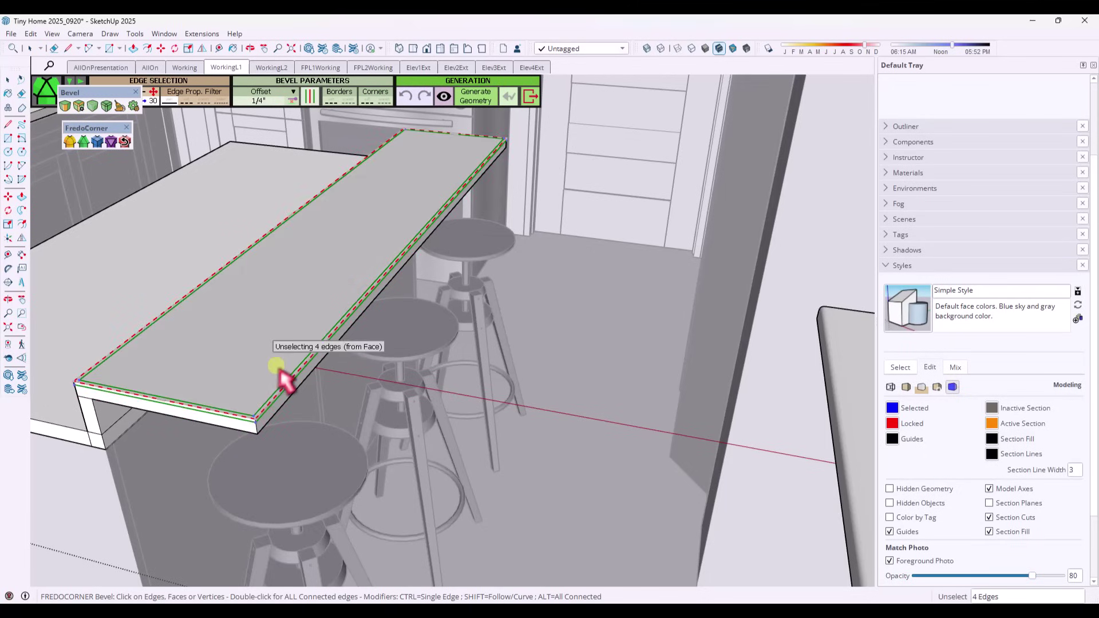
pyautogui.press('Return')
pyautogui.moveTo(168, 366)
pyautogui.mouseDown(button='middle')
pyautogui.moveTo(420, 312)
pyautogui.moveTo(189, 373)
pyautogui.moveTo(161, 359)
pyautogui.mouseUp(button='middle')
pyautogui.hotkey('ctrl', 'z')
pyautogui.scroll(2, 217, 381)
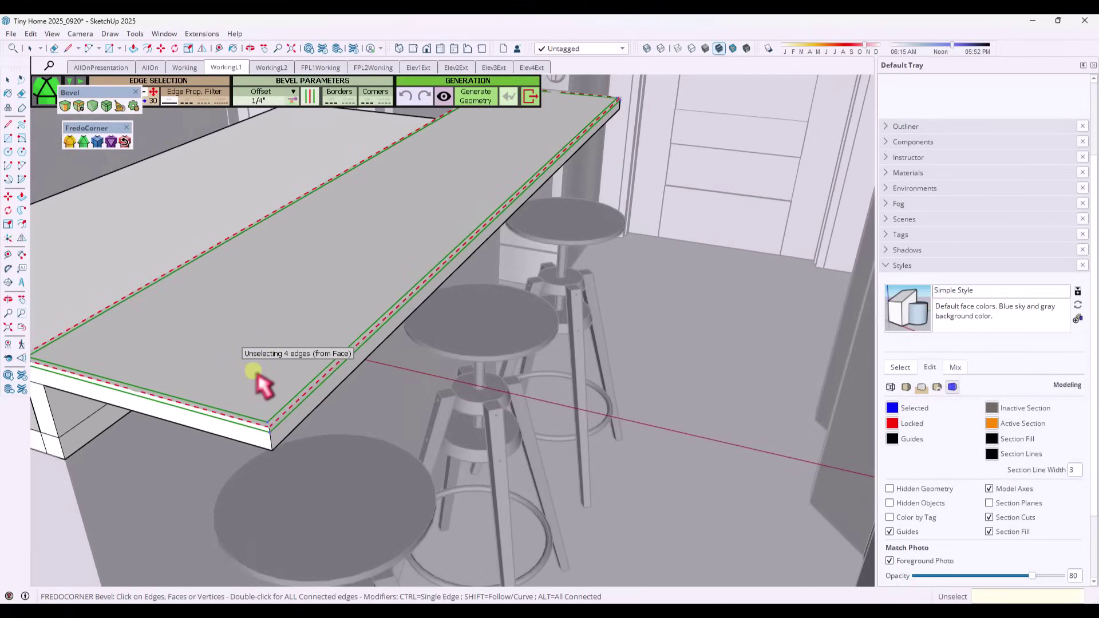
pyautogui.press('space')
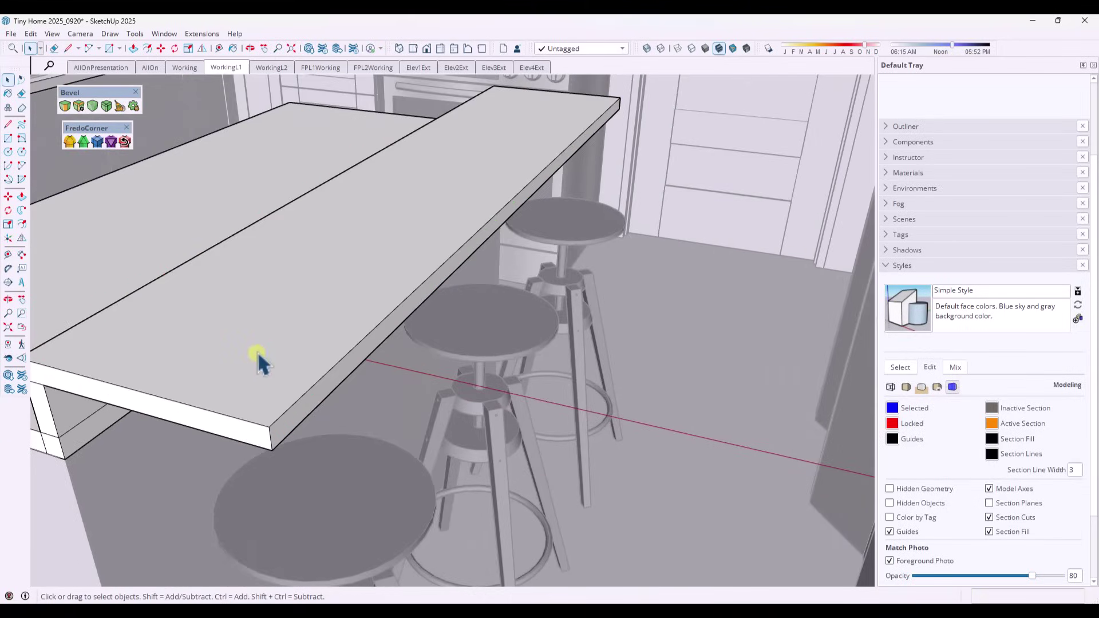
# - Preview a FredoCorner Round on the counter's front top edge with a 1/4" radius
pyautogui.click(72, 137)
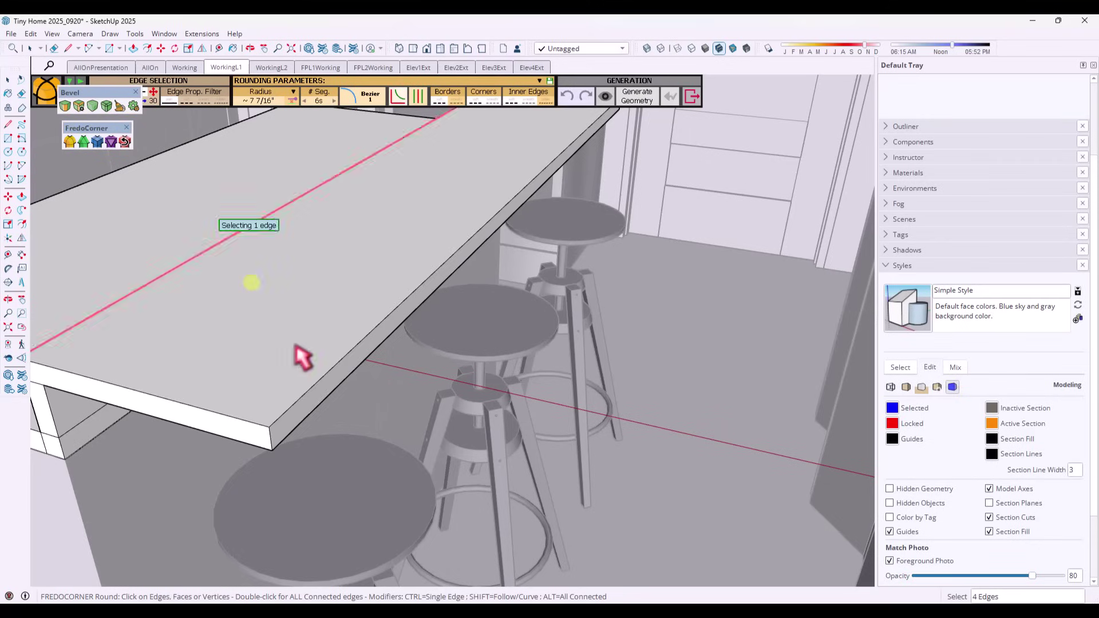
pyautogui.click(306, 389)
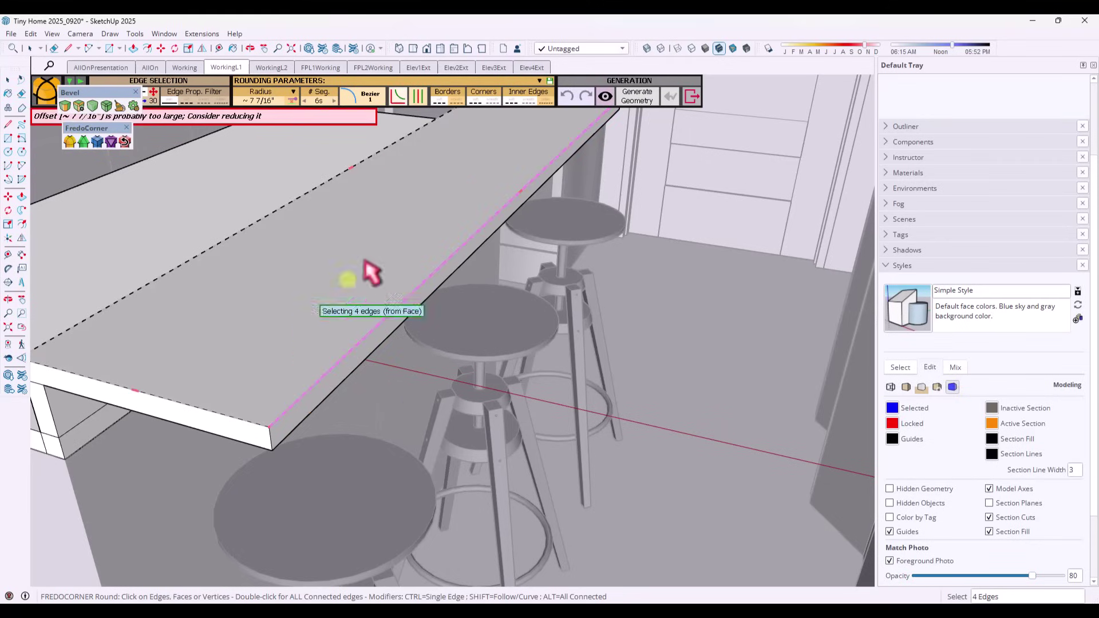
pyautogui.click(606, 99)
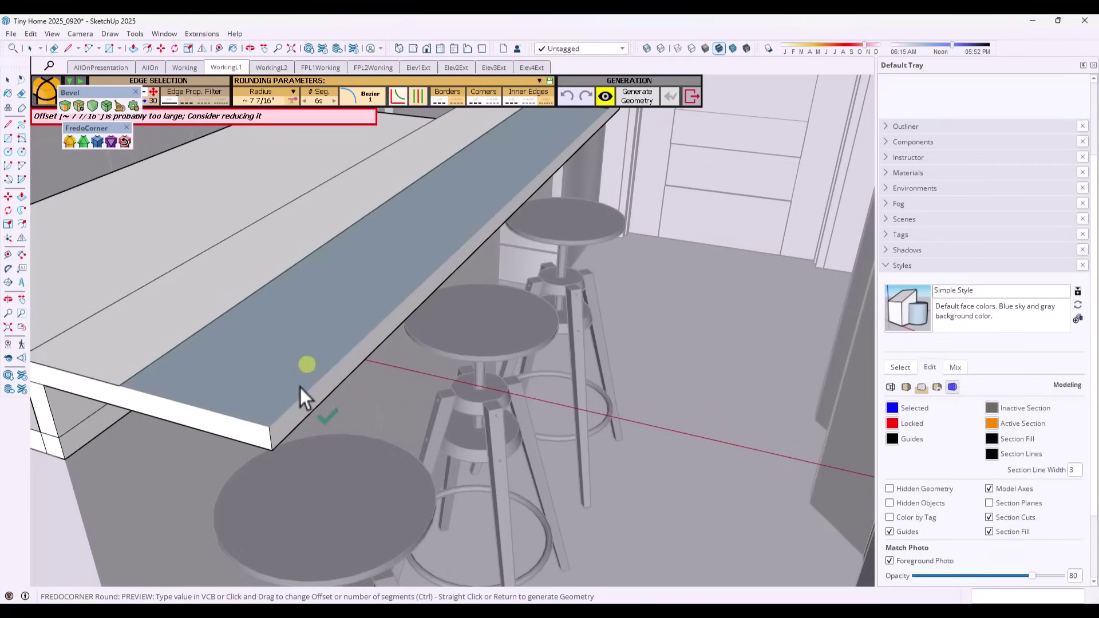
pyautogui.click(279, 102)
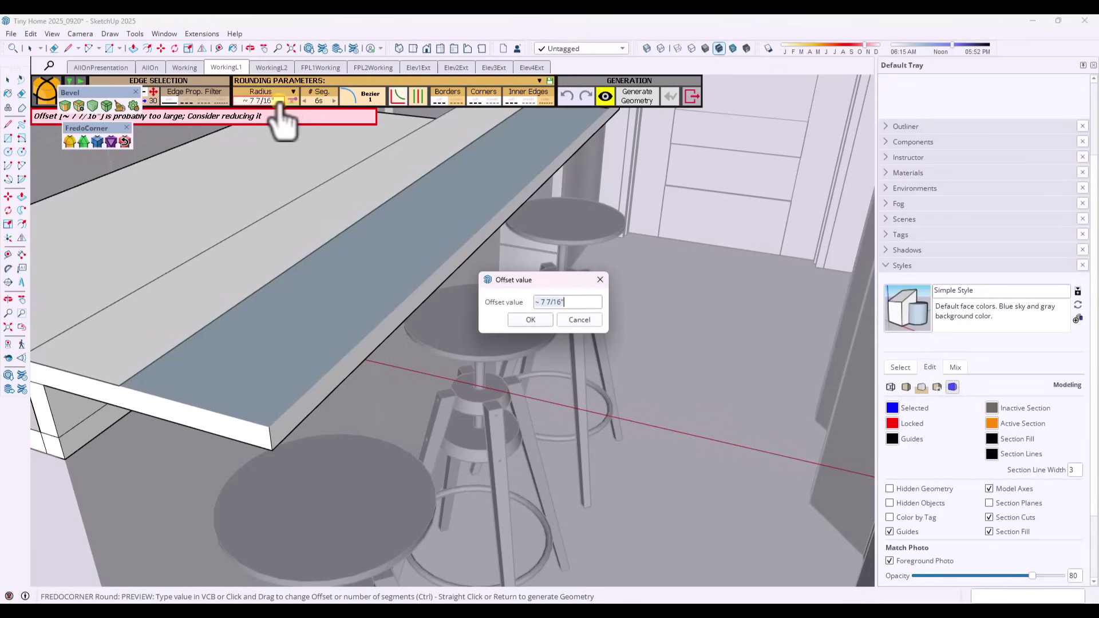
pyautogui.write('1/4')
pyautogui.press('Return')
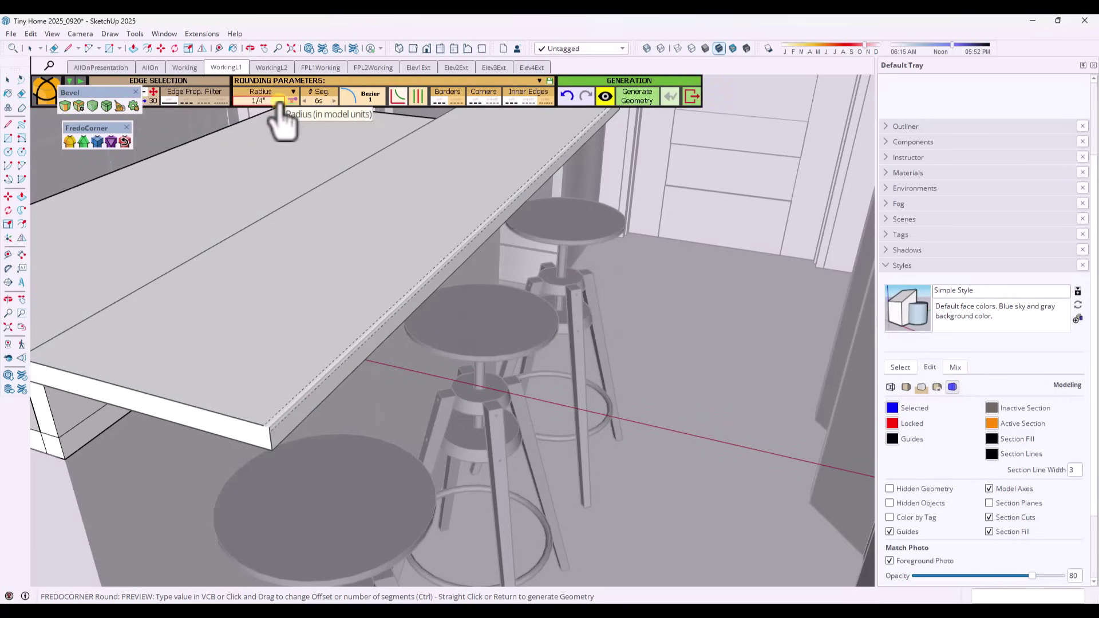
pyautogui.click(305, 392)
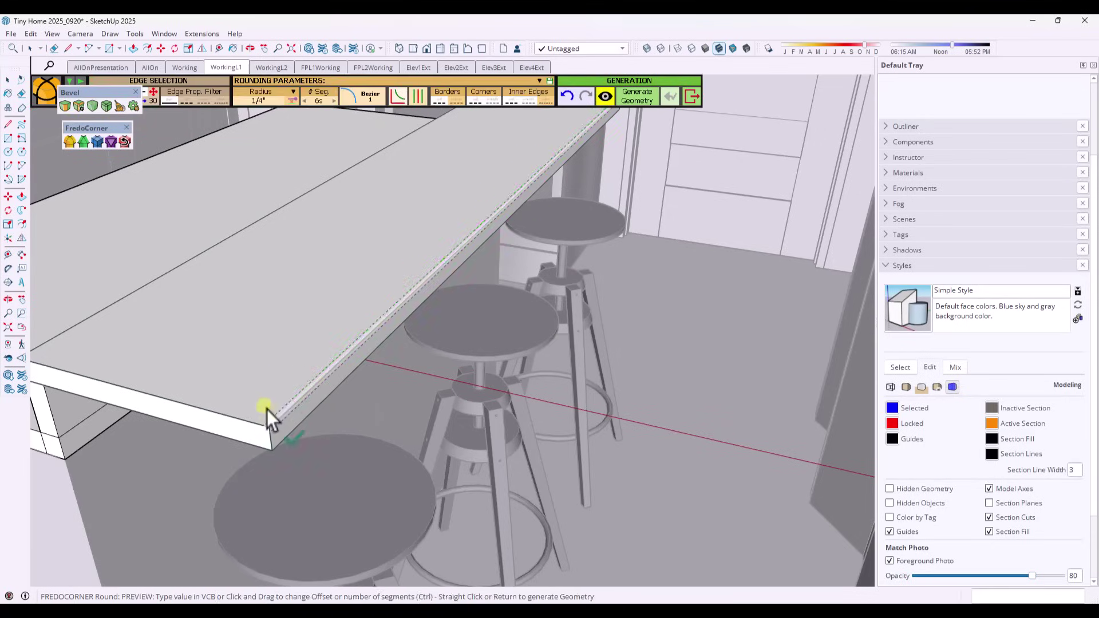